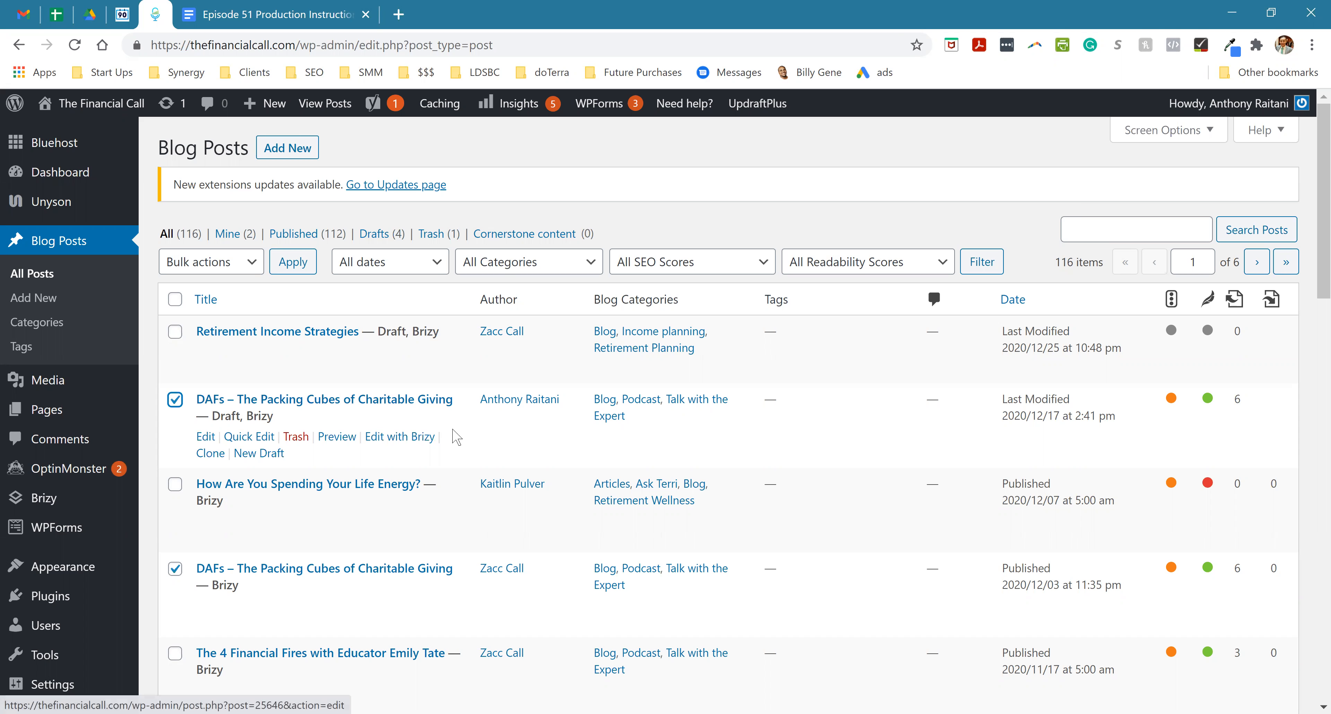
# - Deselect both "DAFs – The Packing Cubes of Charitable Giving" posts in the blog posts list
pyautogui.moveTo(493, 399); pyautogui.dragTo(211, 395)
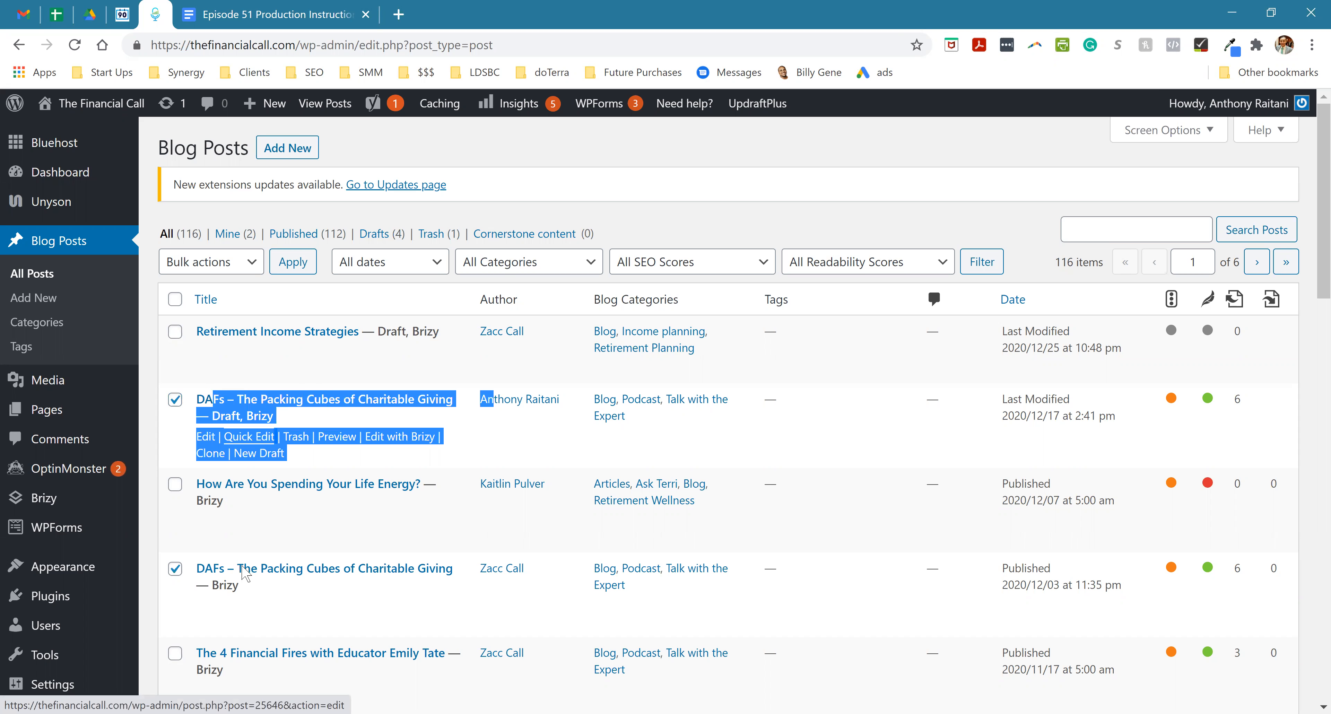
pyautogui.moveTo(500, 620); pyautogui.dragTo(191, 297)
pyautogui.click(175, 569)
pyautogui.click(175, 399)
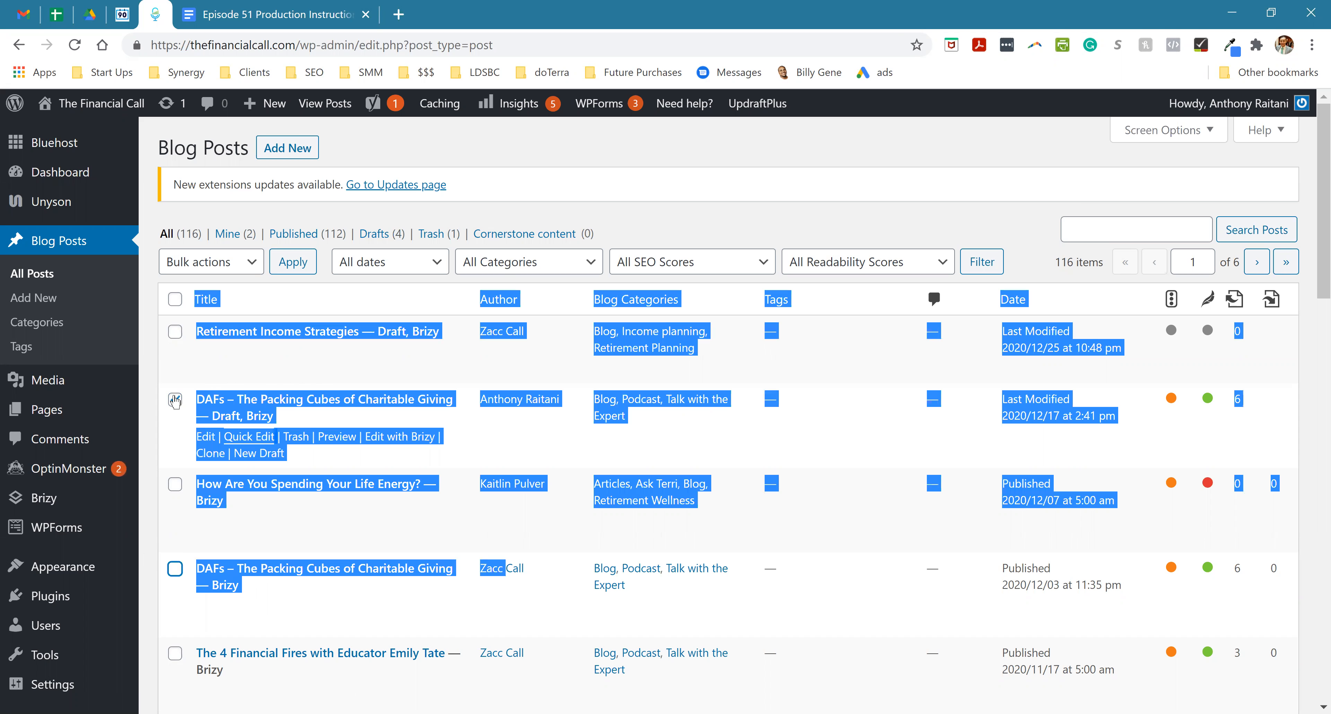
pyautogui.click(821, 430)
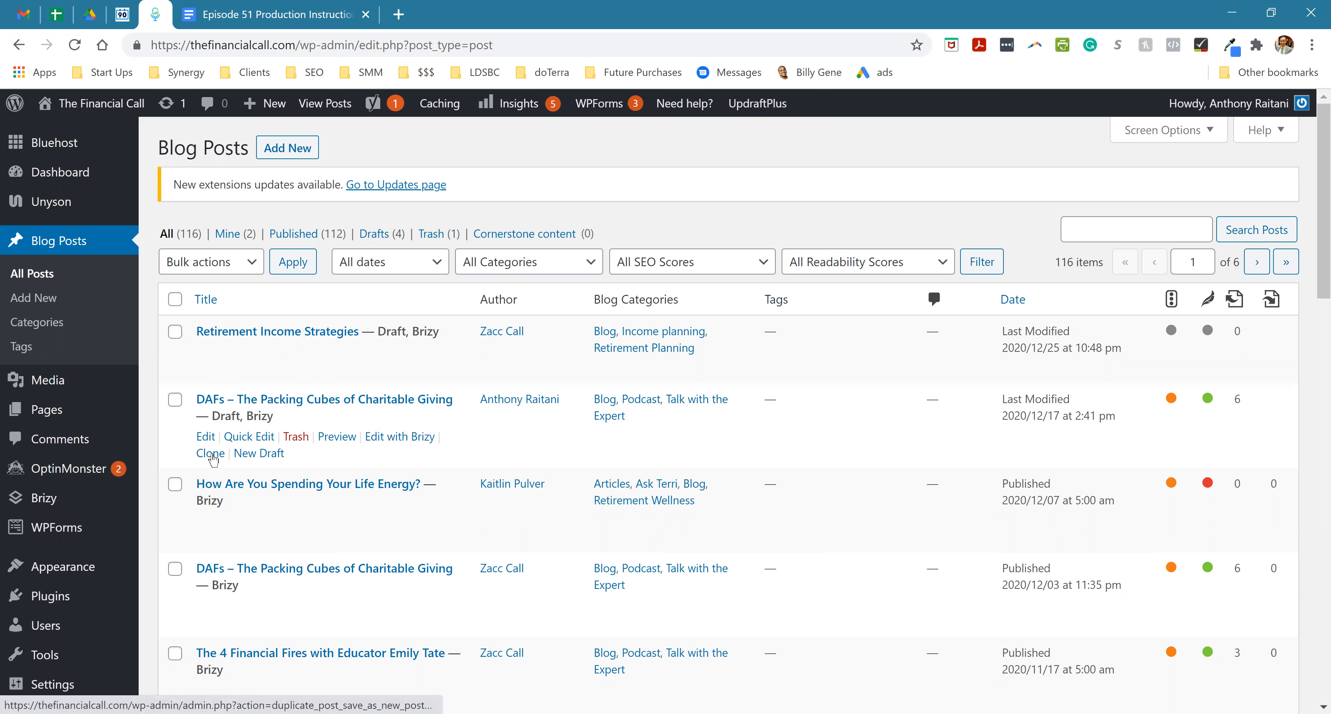
# - Open the draft copy of "DAFs – The Packing Cubes of Charitable Giving" for editing
pyautogui.moveTo(227, 459); pyautogui.dragTo(194, 459)
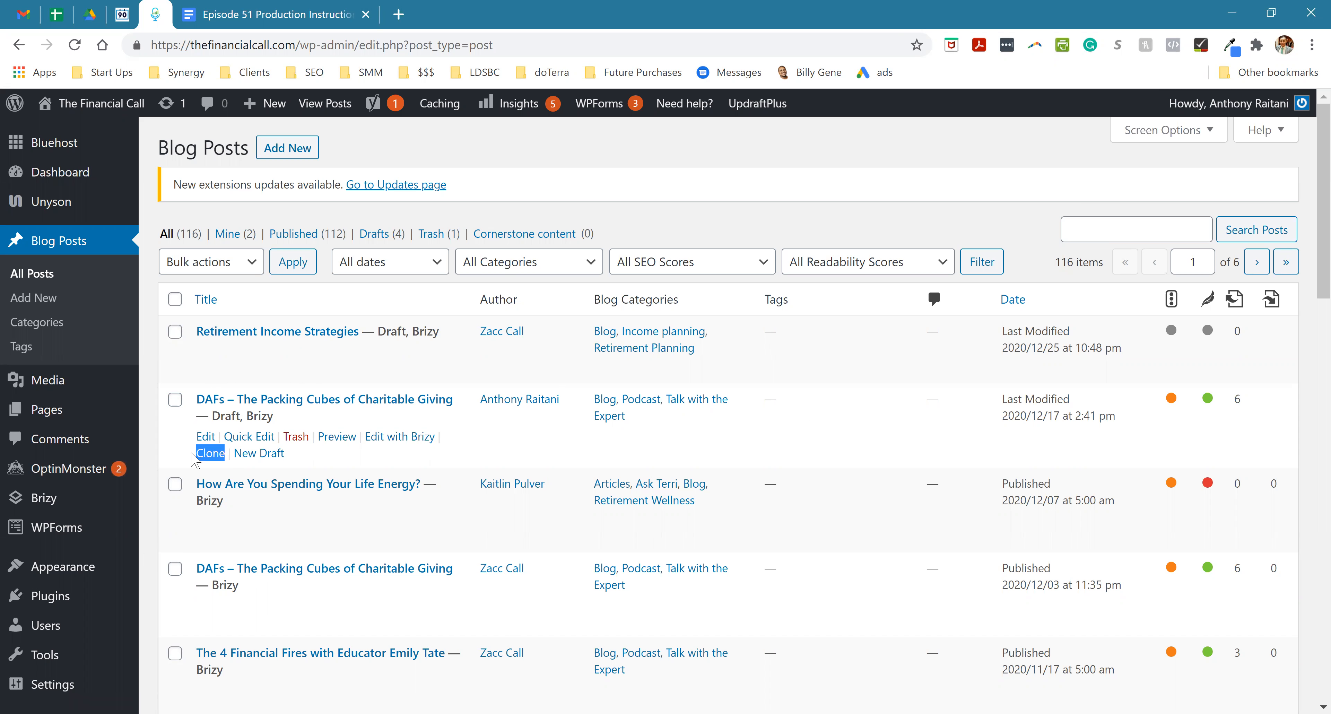
pyautogui.click(782, 460)
pyautogui.click(205, 437)
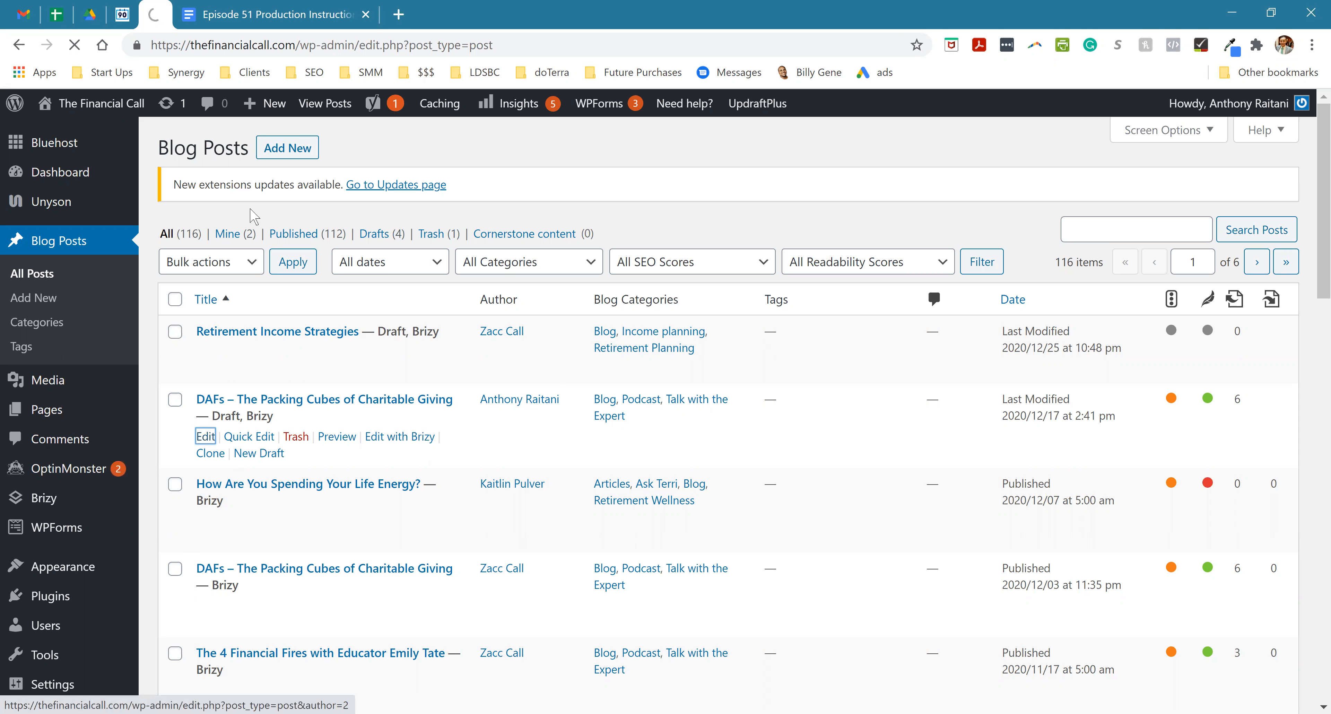
# - Copy the podcast title from the Episode 51 Production Instructions document and replace the post title with "Placing your first stock trade"
pyautogui.click(265, 12)
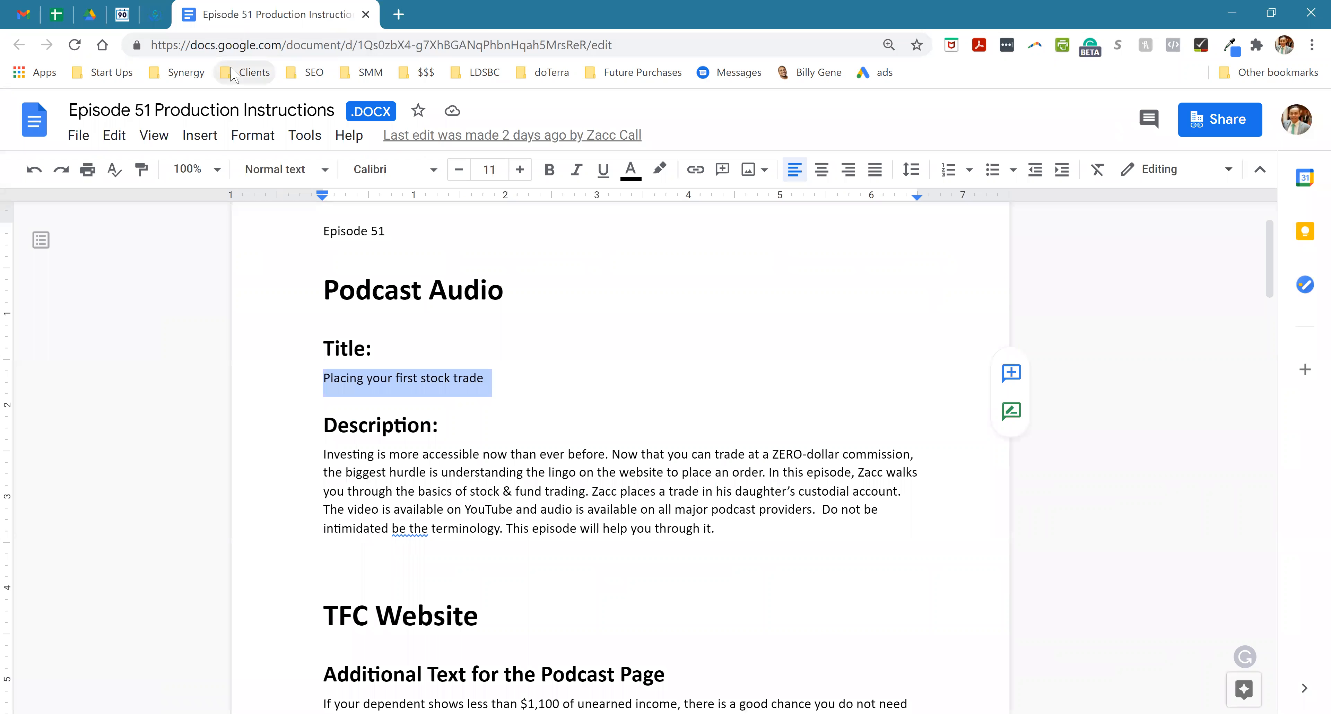
pyautogui.click(431, 380)
pyautogui.tripleClick(431, 382)
pyautogui.hotkey('ctrl', 'c')
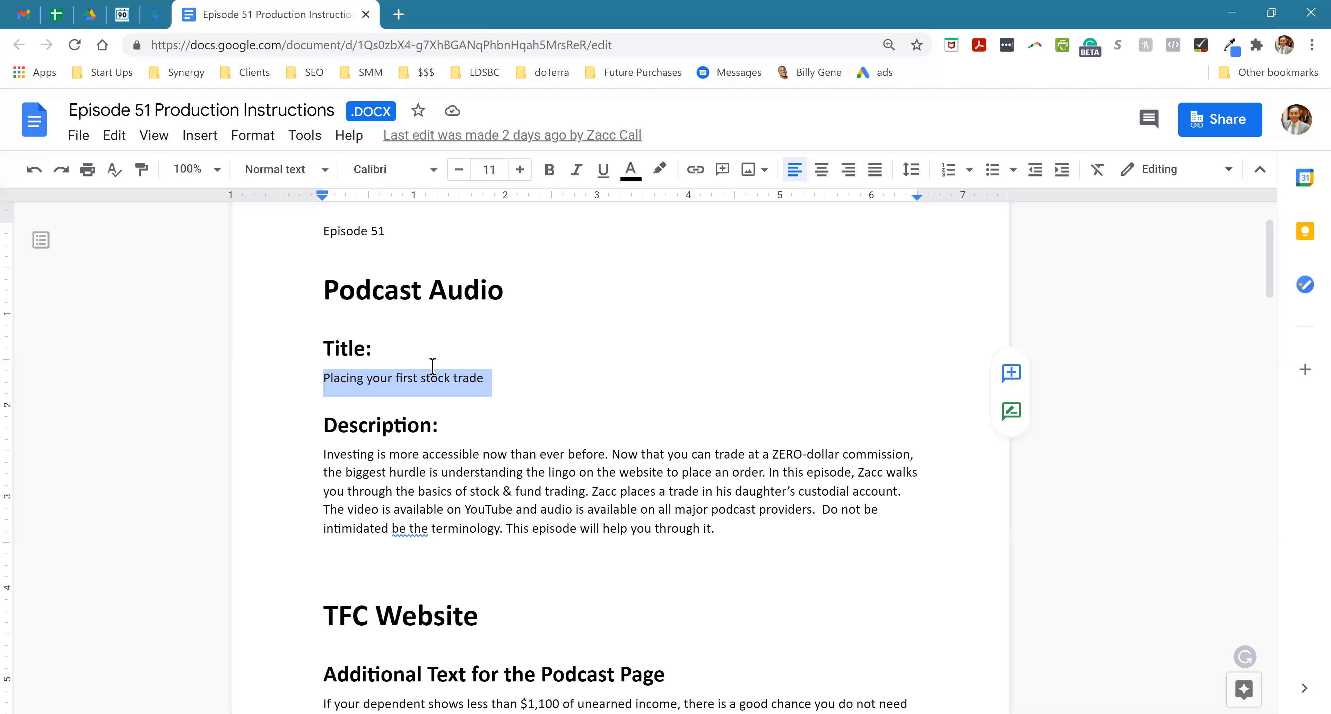
pyautogui.click(155, 14)
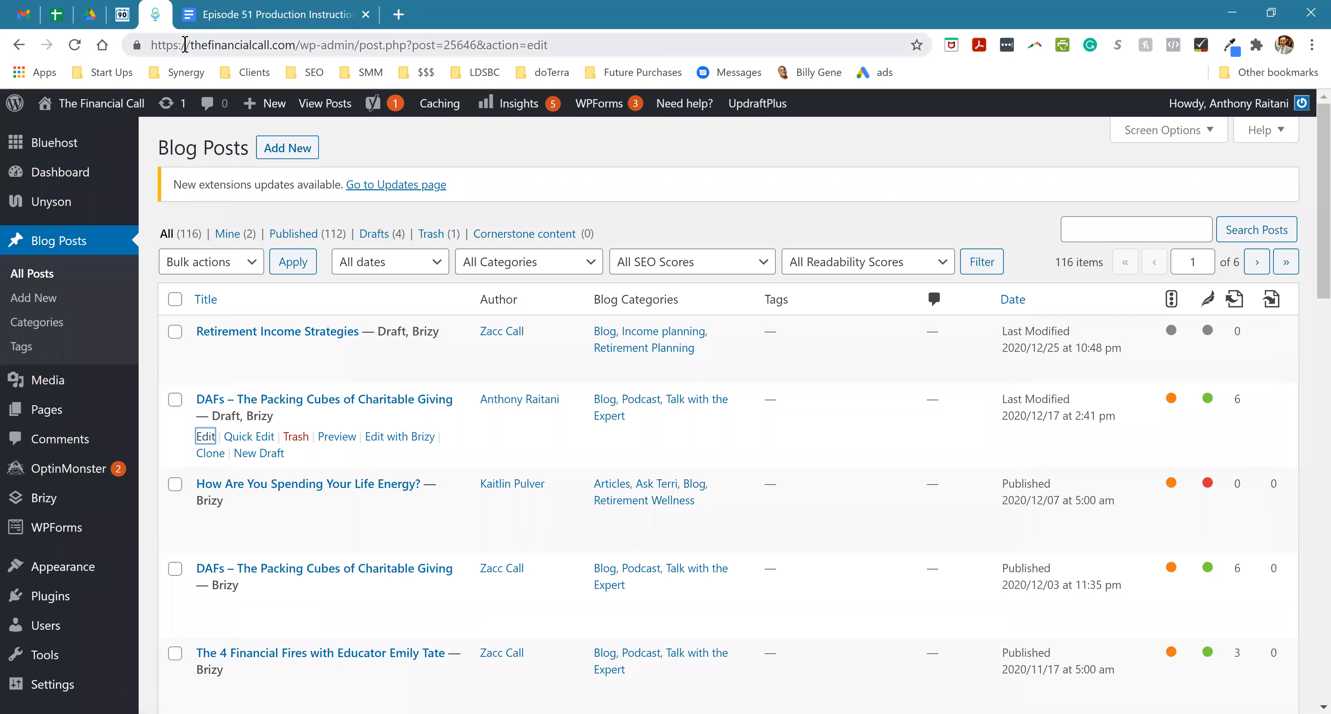
pyautogui.click(479, 246)
pyautogui.hotkey('ctrl', 'a')
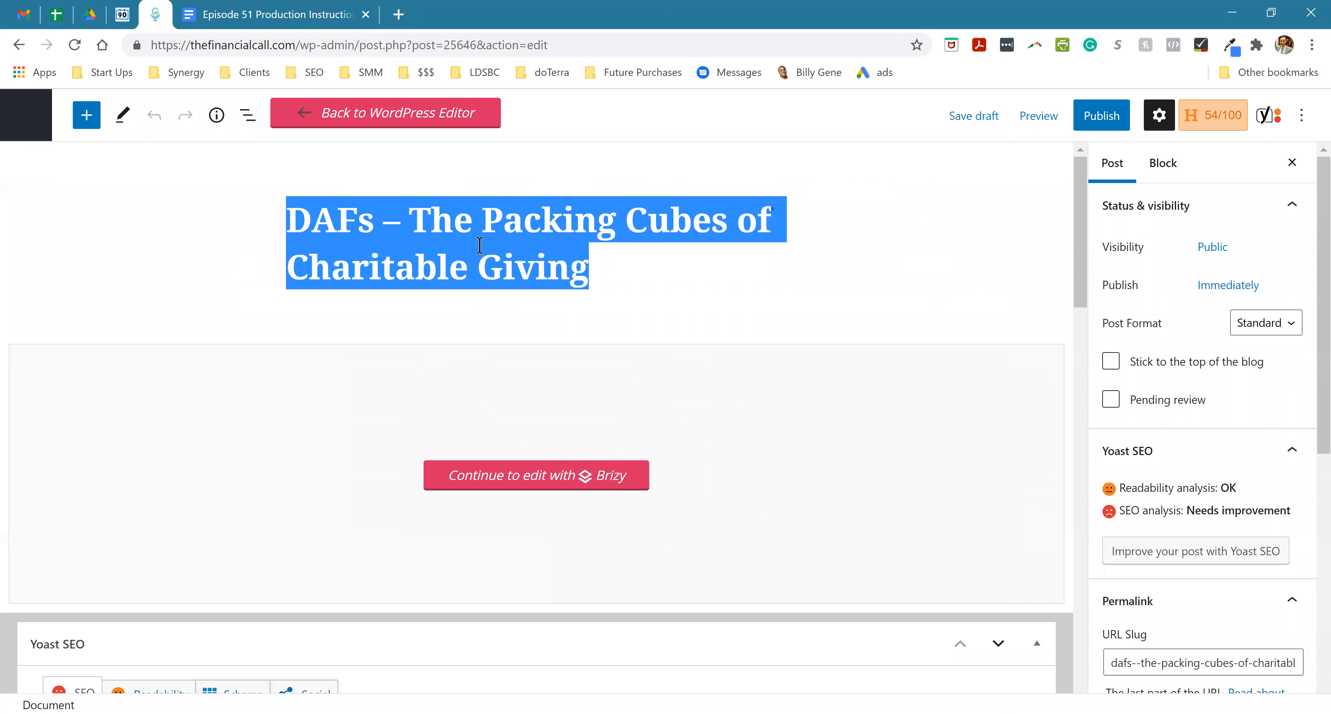
pyautogui.hotkey('ctrl', 'v')
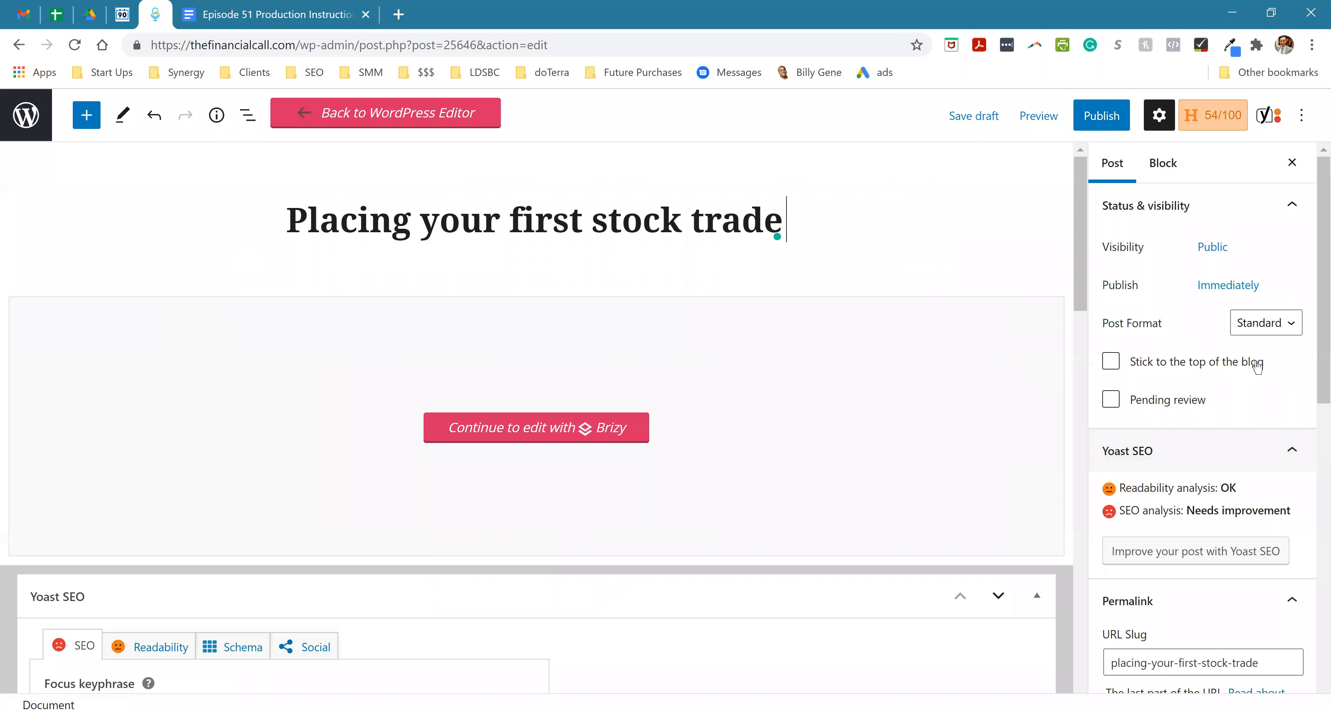
# - Schedule the post's publish time for December 17, 2020 at 5:00 AM
pyautogui.click(1226, 287)
pyautogui.doubleClick(1026, 368)
pyautogui.write('5')
pyautogui.click(1095, 367)
pyautogui.doubleClick(1064, 367)
pyautogui.write('00')
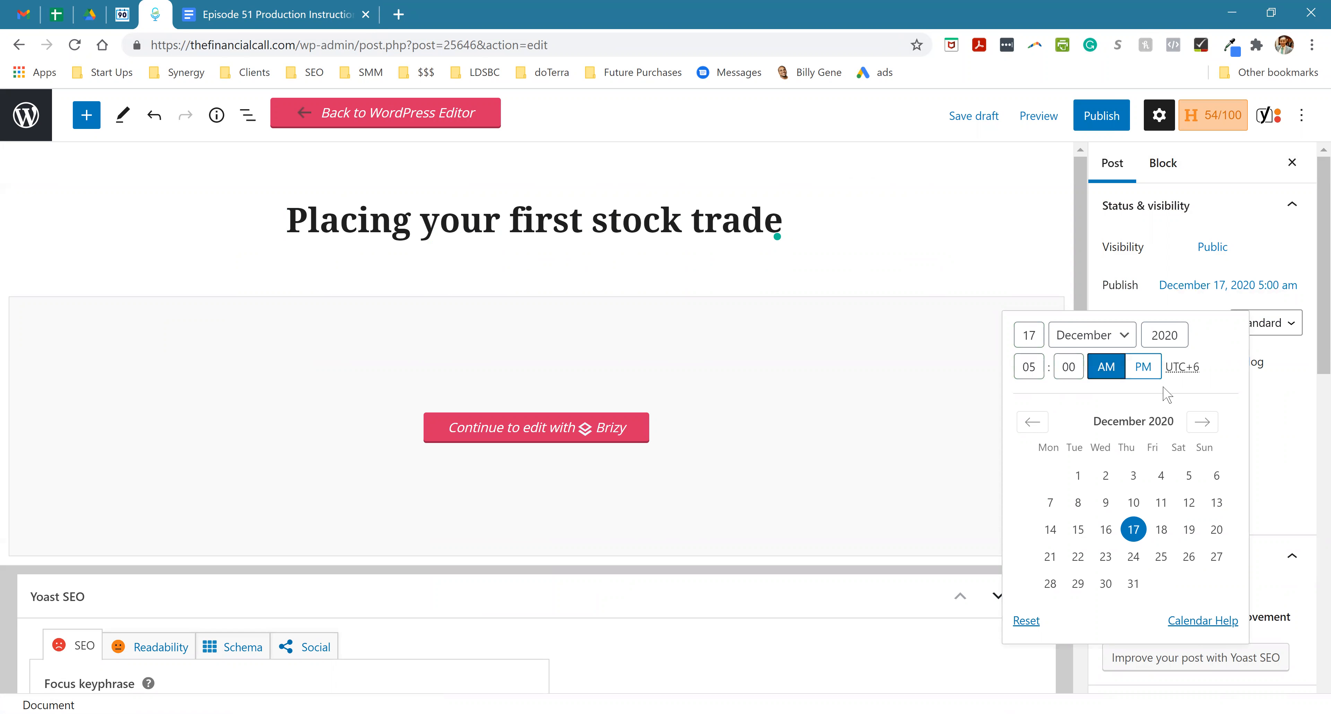
pyautogui.click(1314, 372)
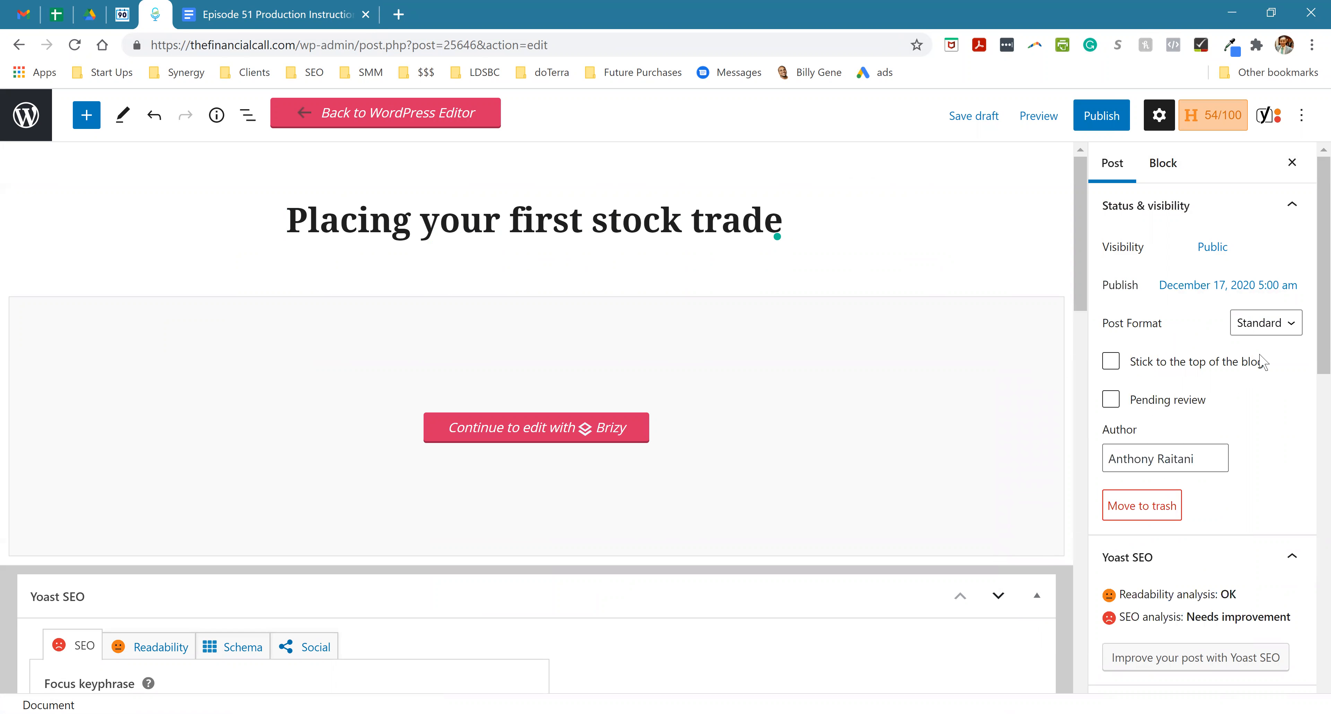
# - Change the post's author to the last person in the author list
pyautogui.click(1167, 458)
pyautogui.scroll(-3, 1167, 486)
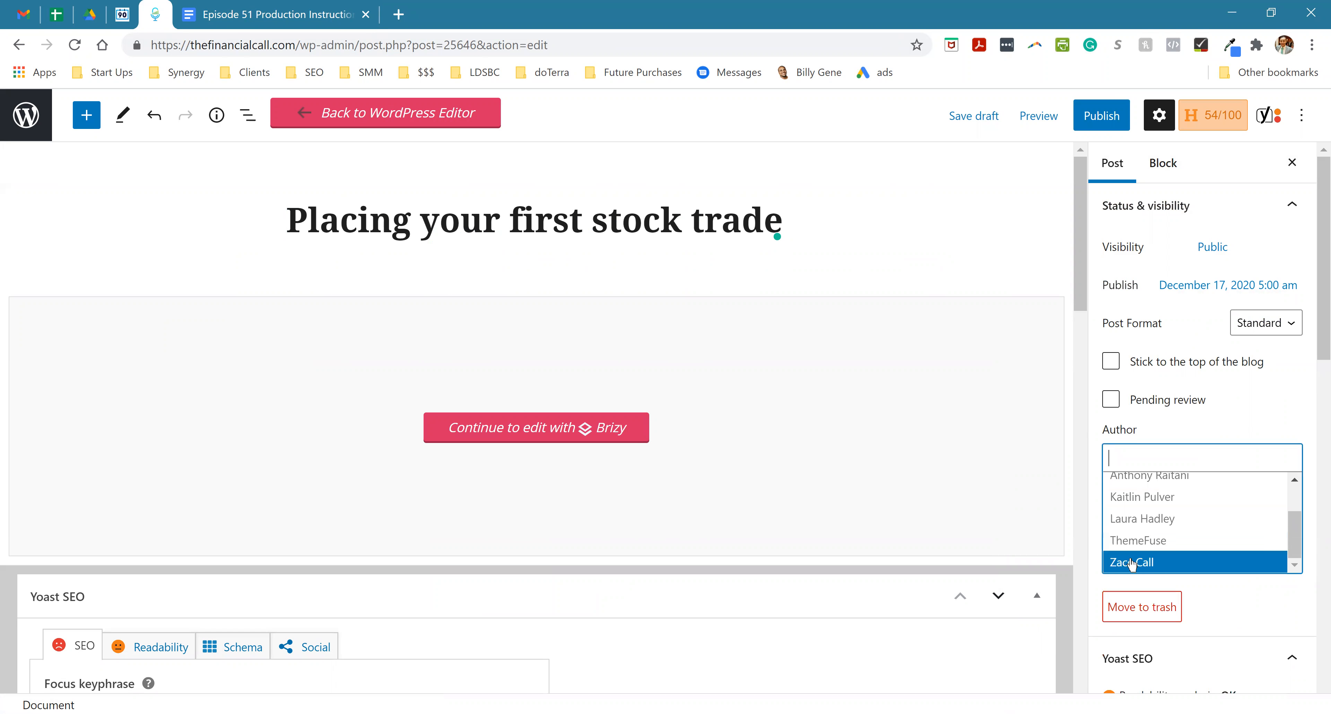
pyautogui.click(1137, 561)
# - Set the post's URL slug to 51
pyautogui.scroll(-5, 1240, 465)
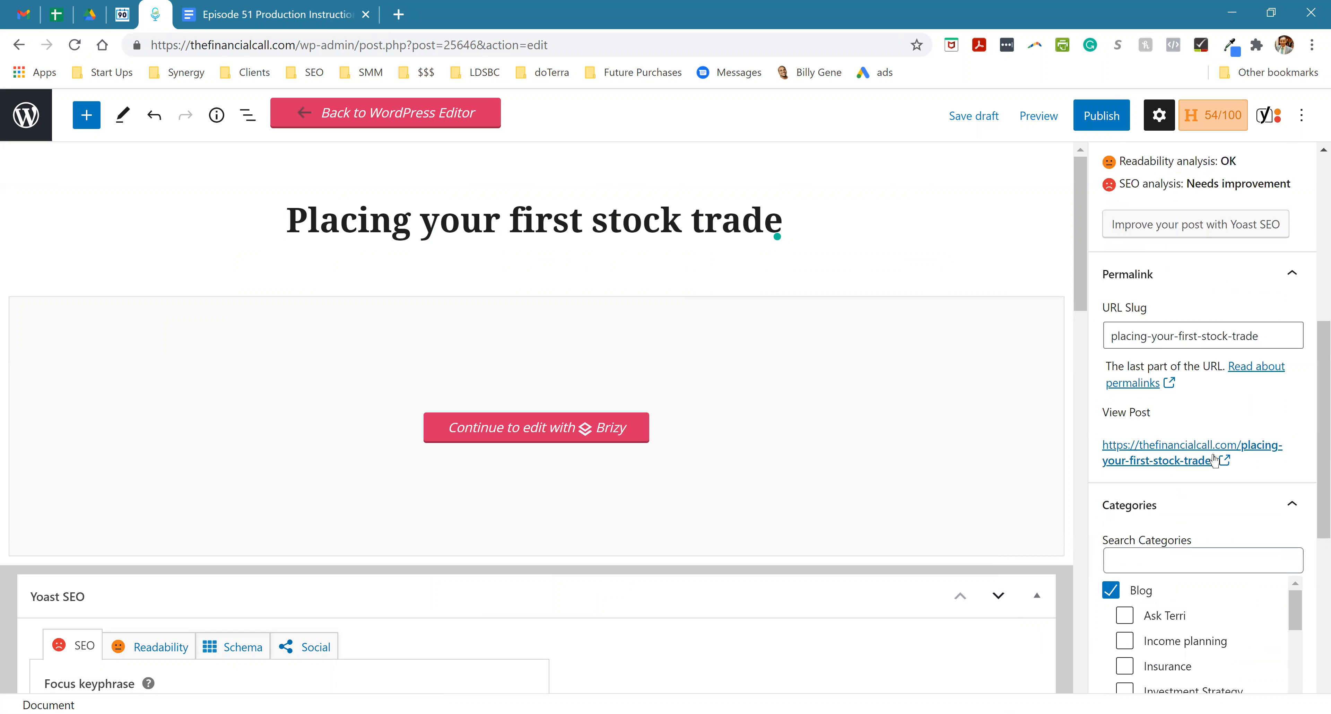
pyautogui.tripleClick(1174, 336)
pyautogui.write('51')
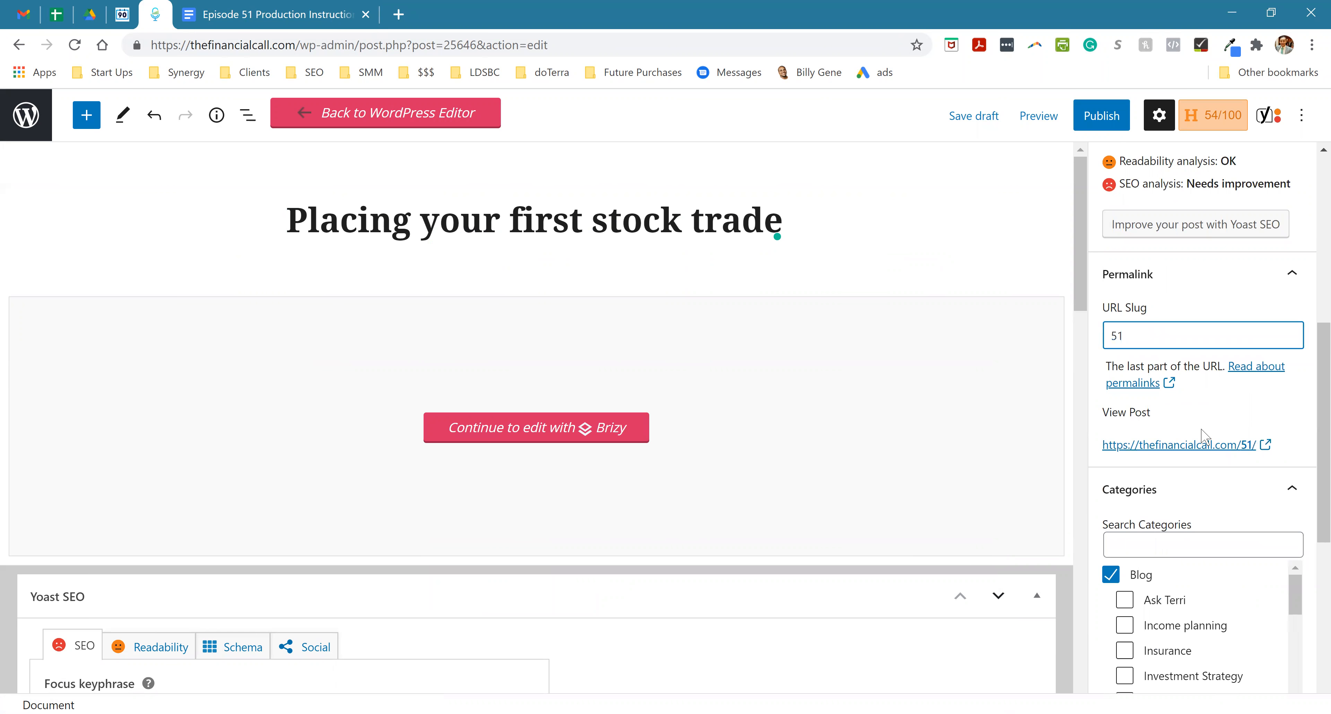
# - Review which categories are assigned to the post, through the Podcast group
pyautogui.scroll(-2, 1197, 454)
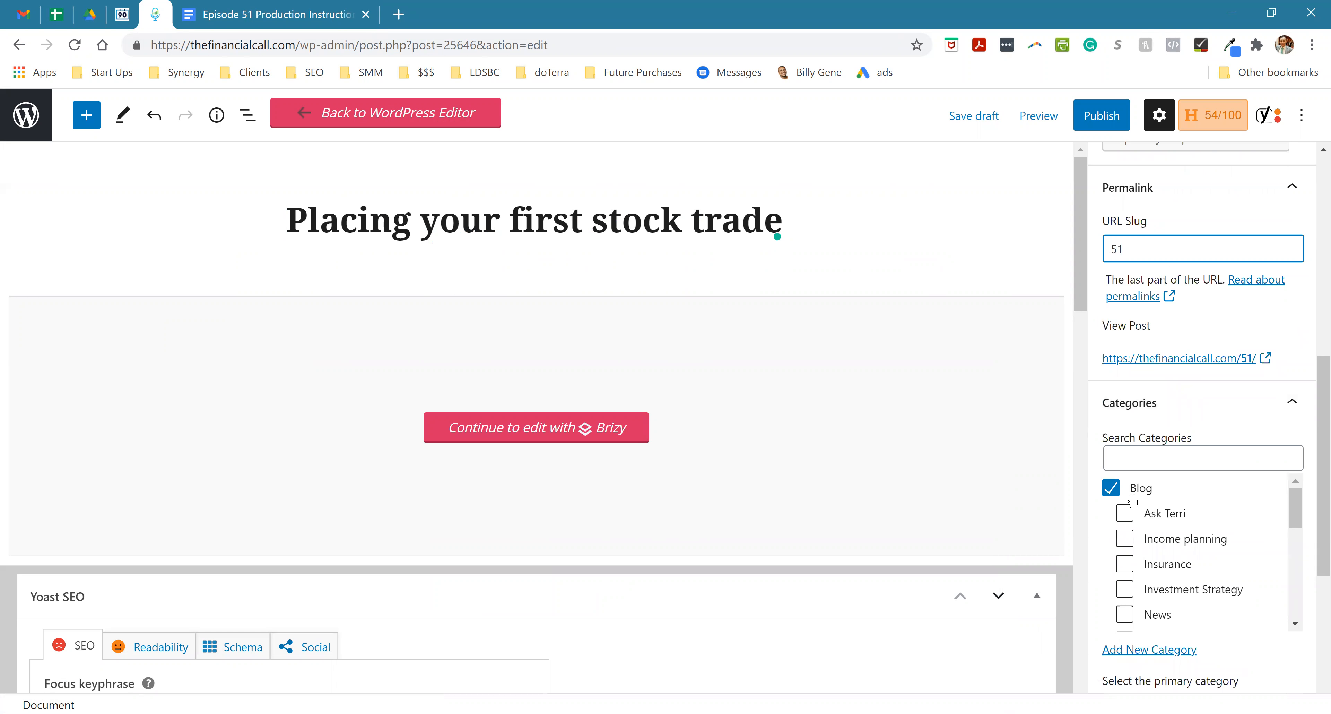
pyautogui.scroll(-5, 1149, 517)
pyautogui.scroll(-2, 1148, 522)
pyautogui.scroll(3, 1147, 527)
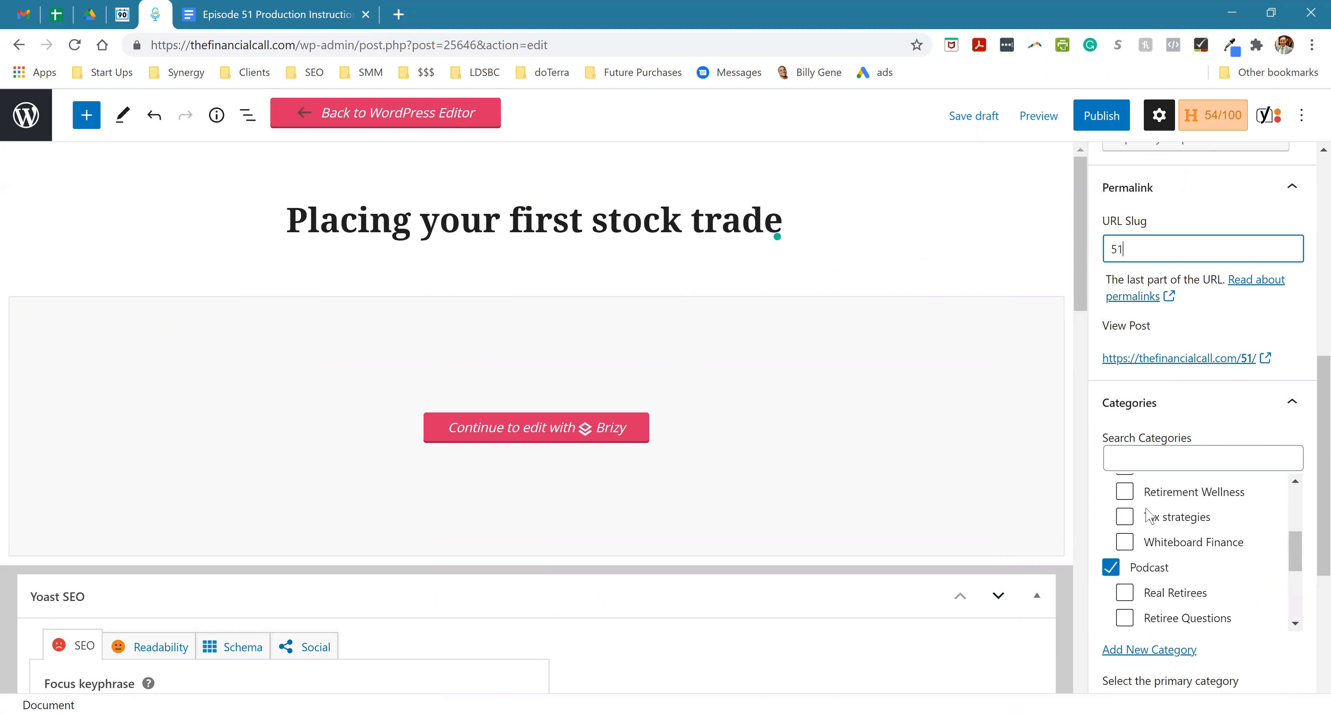
pyautogui.scroll(-2, 1144, 535)
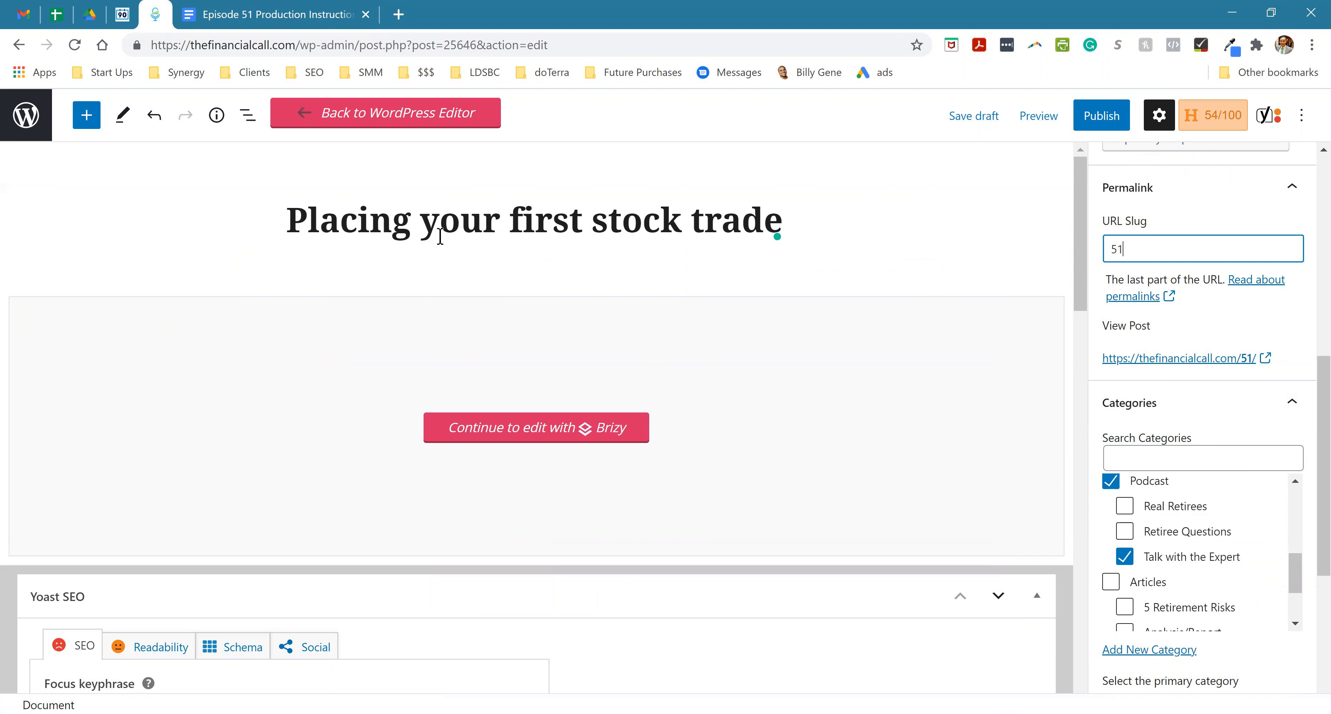
# - Copy the post title and use it to replace the Yoast SEO focus keyphrase
pyautogui.scroll(-5, 336, 300)
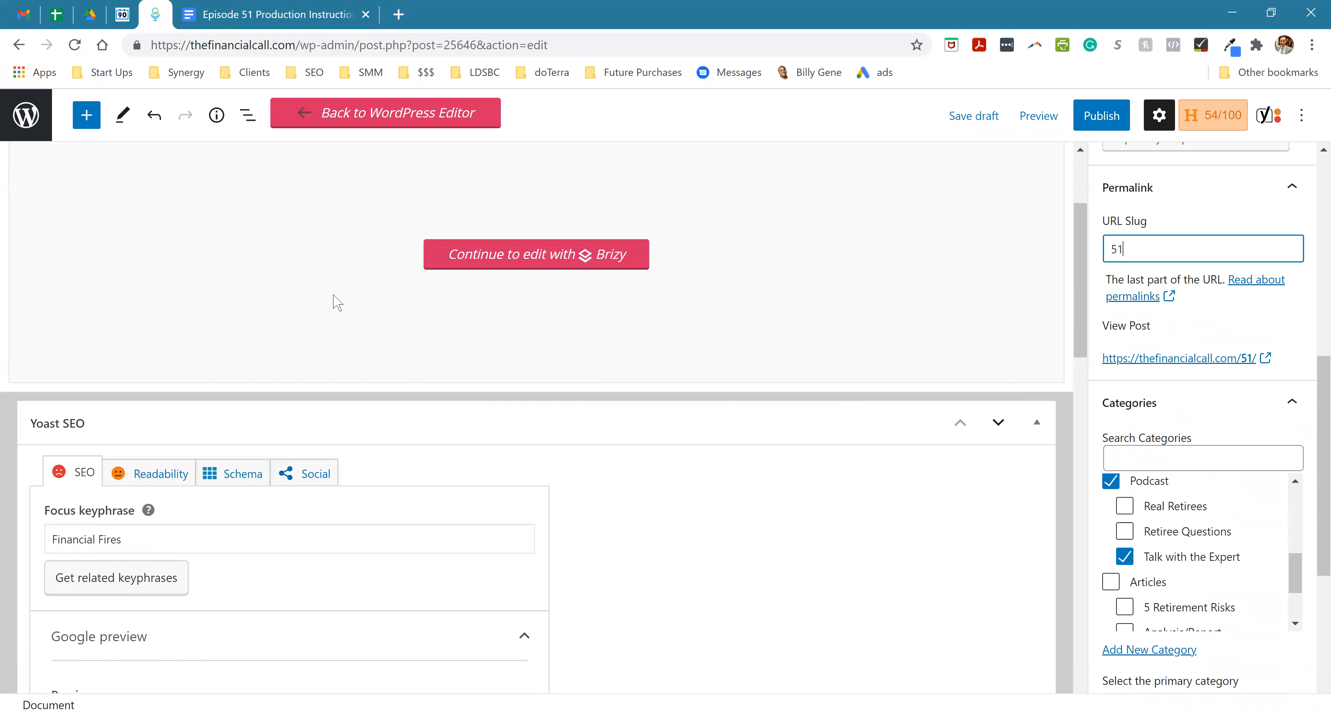
pyautogui.scroll(5, 336, 300)
pyautogui.click(393, 228)
pyautogui.hotkey('ctrl', 'a')
pyautogui.hotkey('ctrl', 'c')
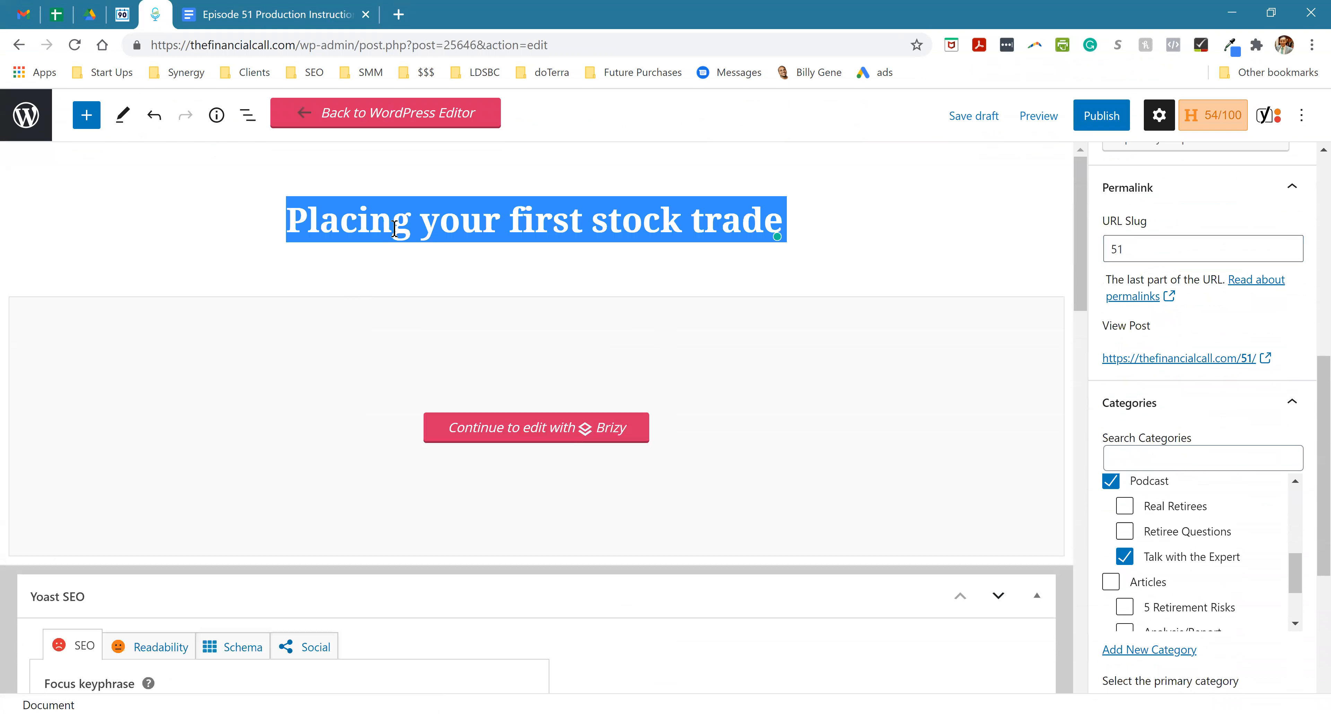
pyautogui.scroll(-6, 113, 469)
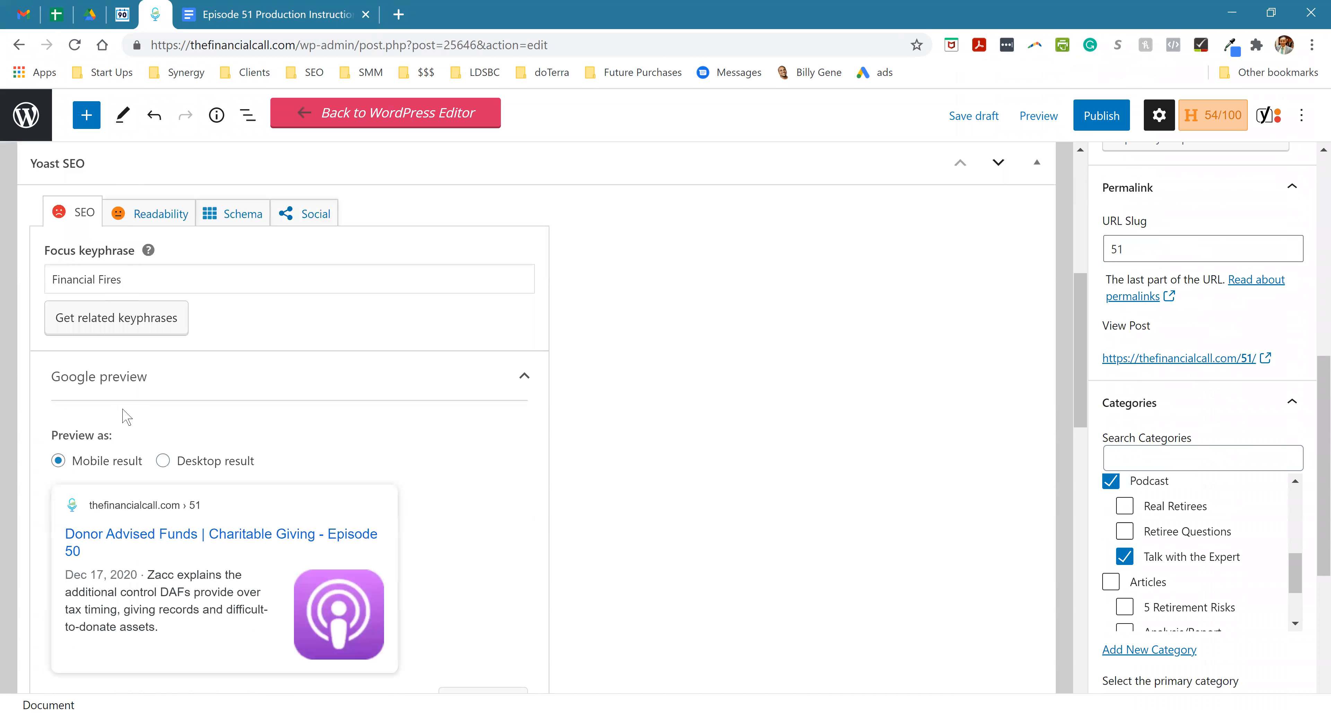
pyautogui.scroll(2, 125, 371)
pyautogui.tripleClick(91, 364)
pyautogui.hotkey('ctrl', 'v')
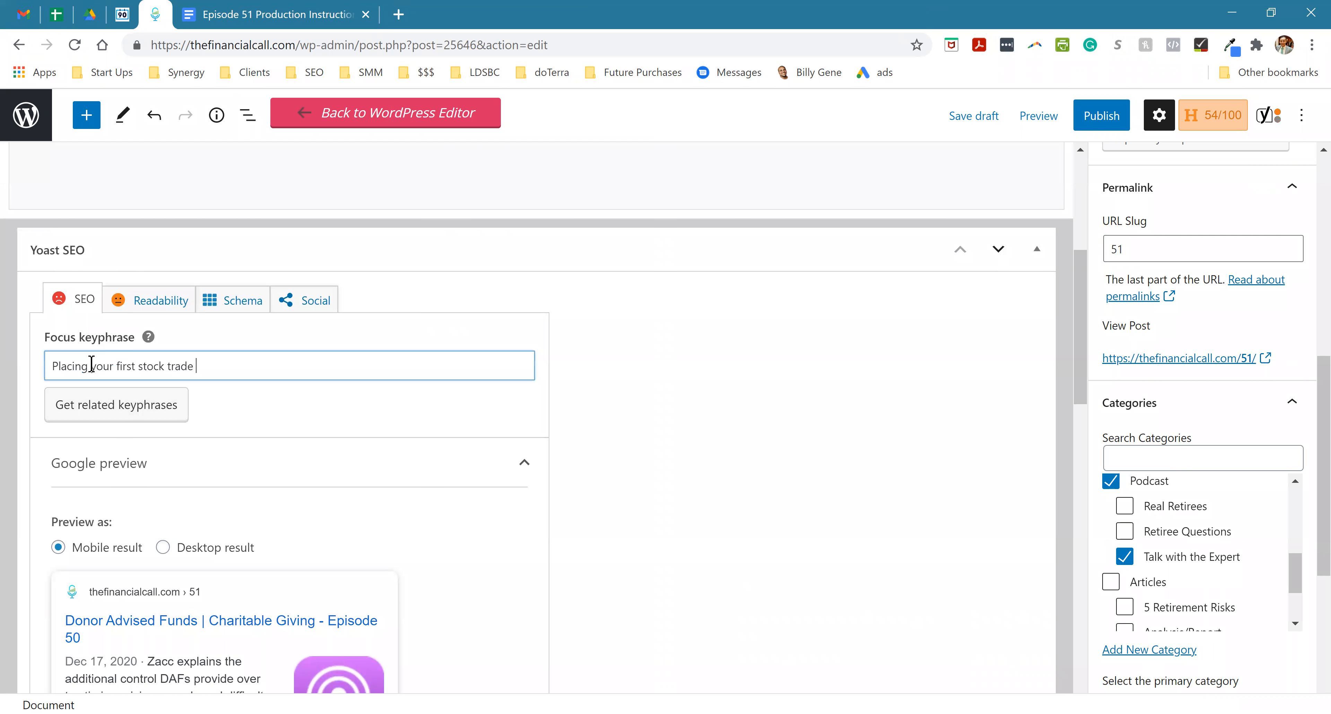
# - Reword the focus keyphrase to "How to place your first stock trade"
pyautogui.doubleClick(84, 365)
pyautogui.write('How')
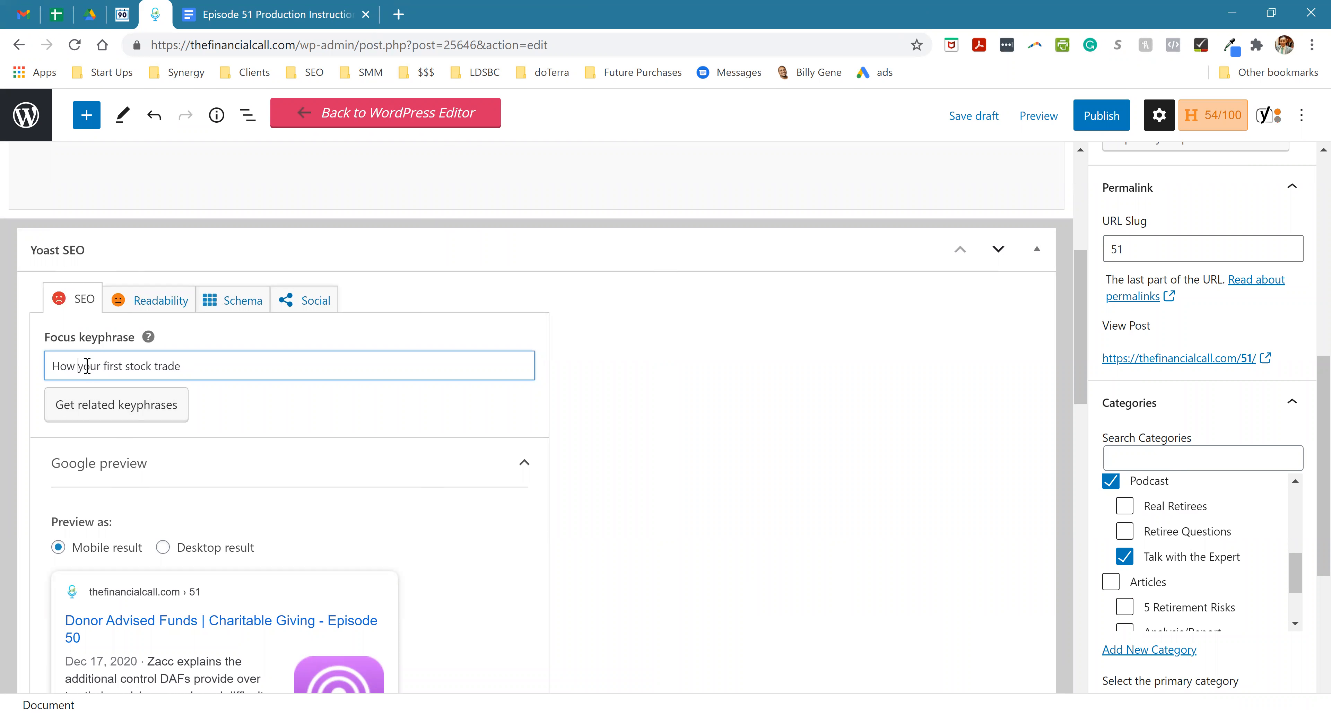
pyautogui.write(' to place')
# - Reuse the focus keyphrase in the SEO title, making it "How to place your first stock trade - TFC - Episode 51"
pyautogui.doubleClick(110, 371)
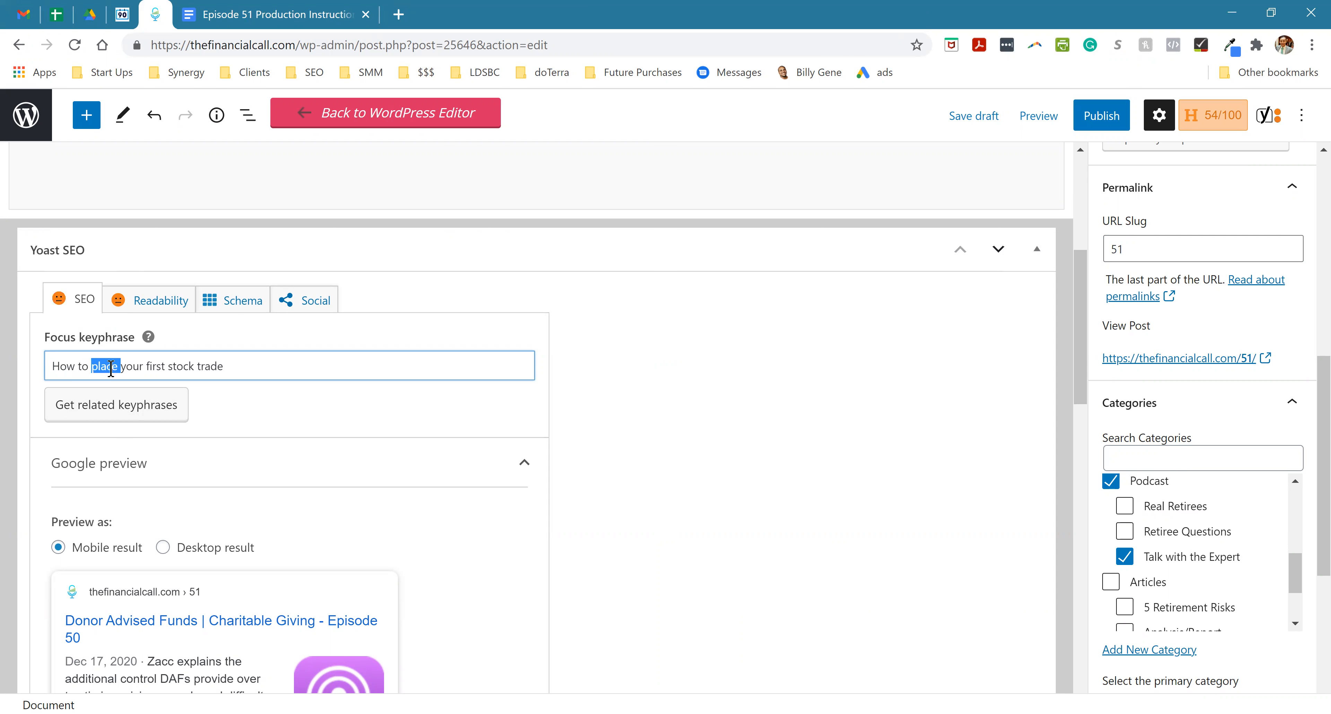
pyautogui.hotkey('ctrl', 'a')
pyautogui.hotkey('ctrl', 'c')
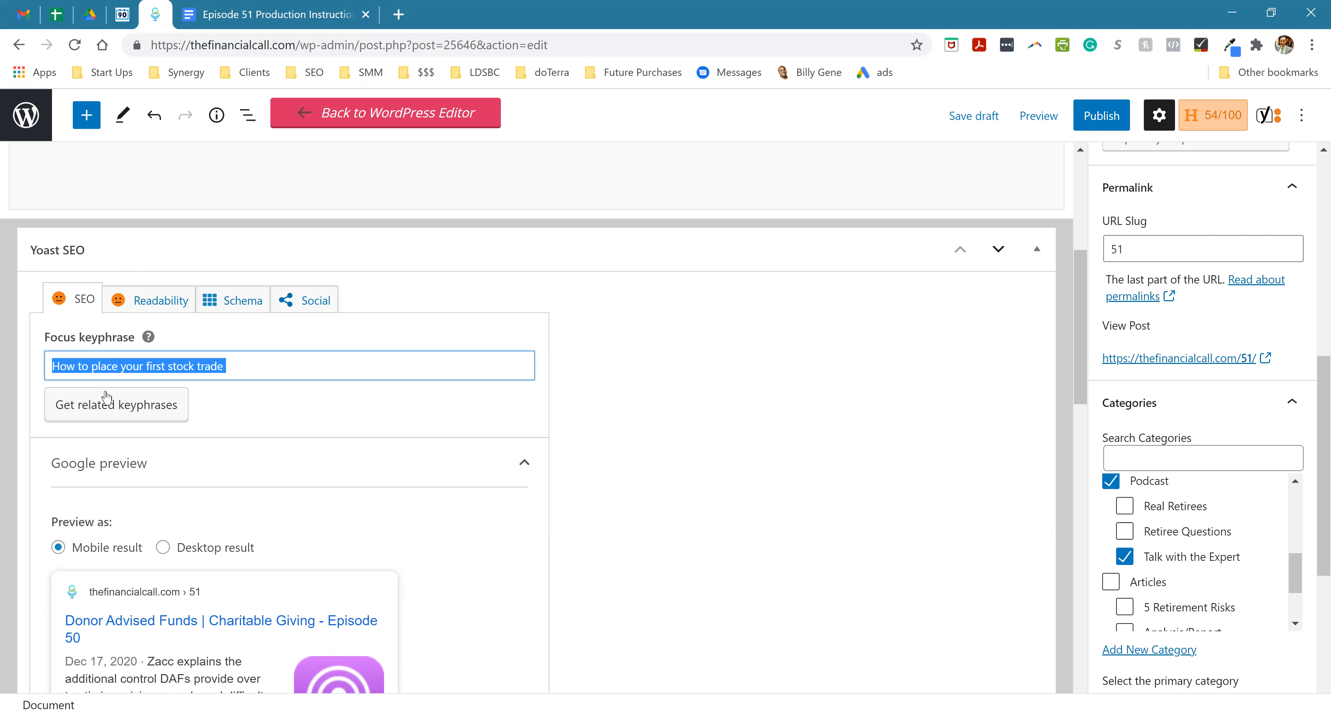
pyautogui.scroll(-5, 124, 439)
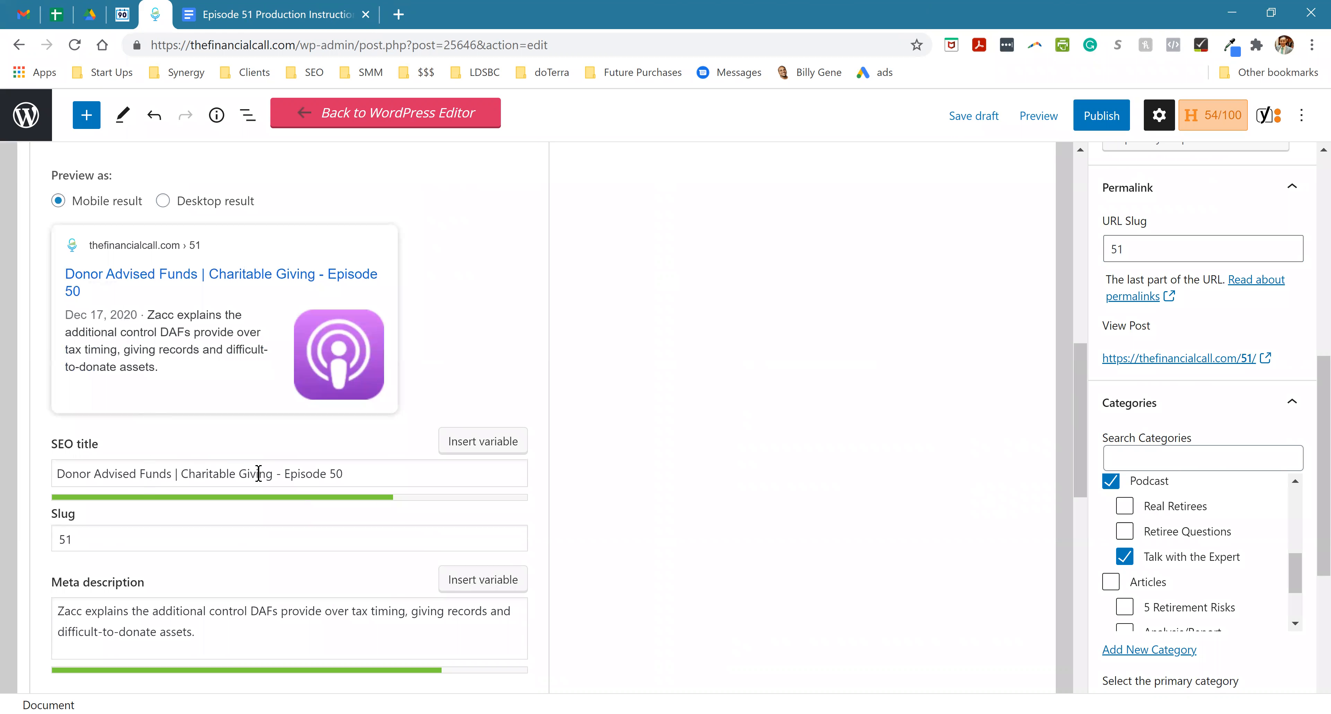
pyautogui.click(352, 477)
pyautogui.press('BackSpace')
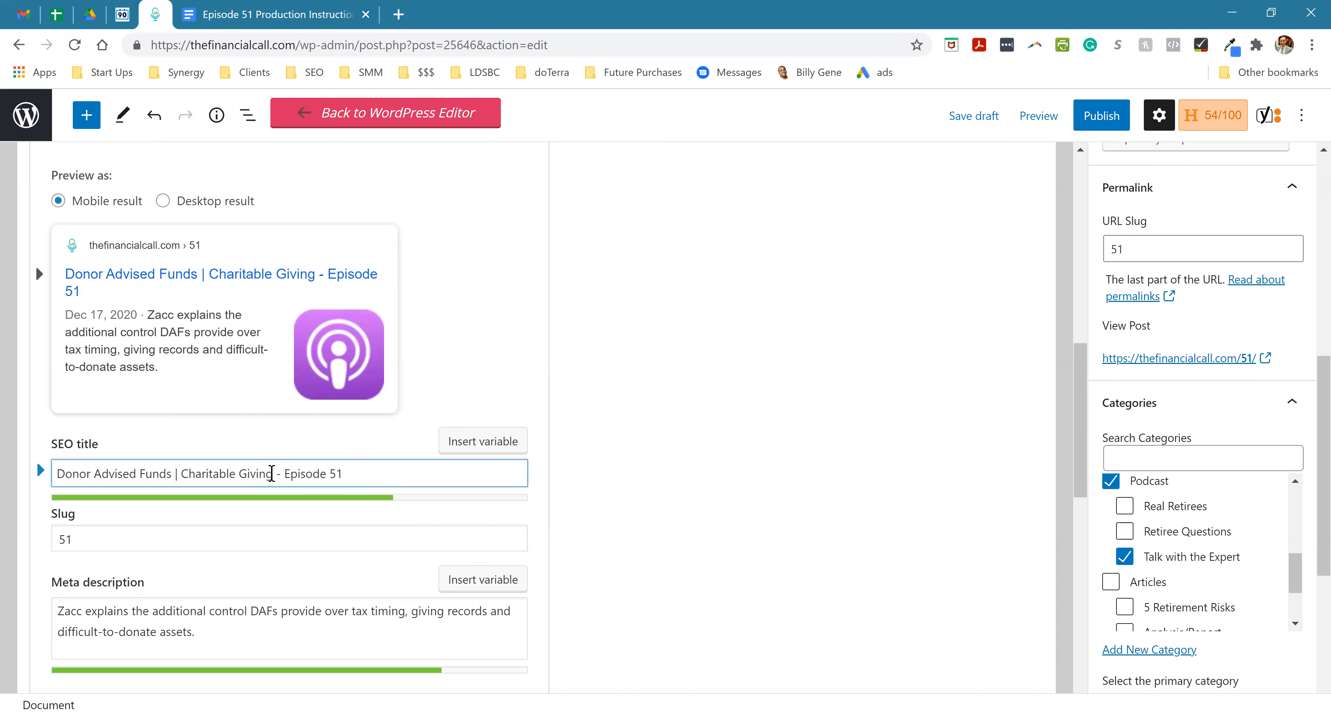
pyautogui.moveTo(272, 473); pyautogui.dragTo(56, 474)
pyautogui.hotkey('ctrl', 'v')
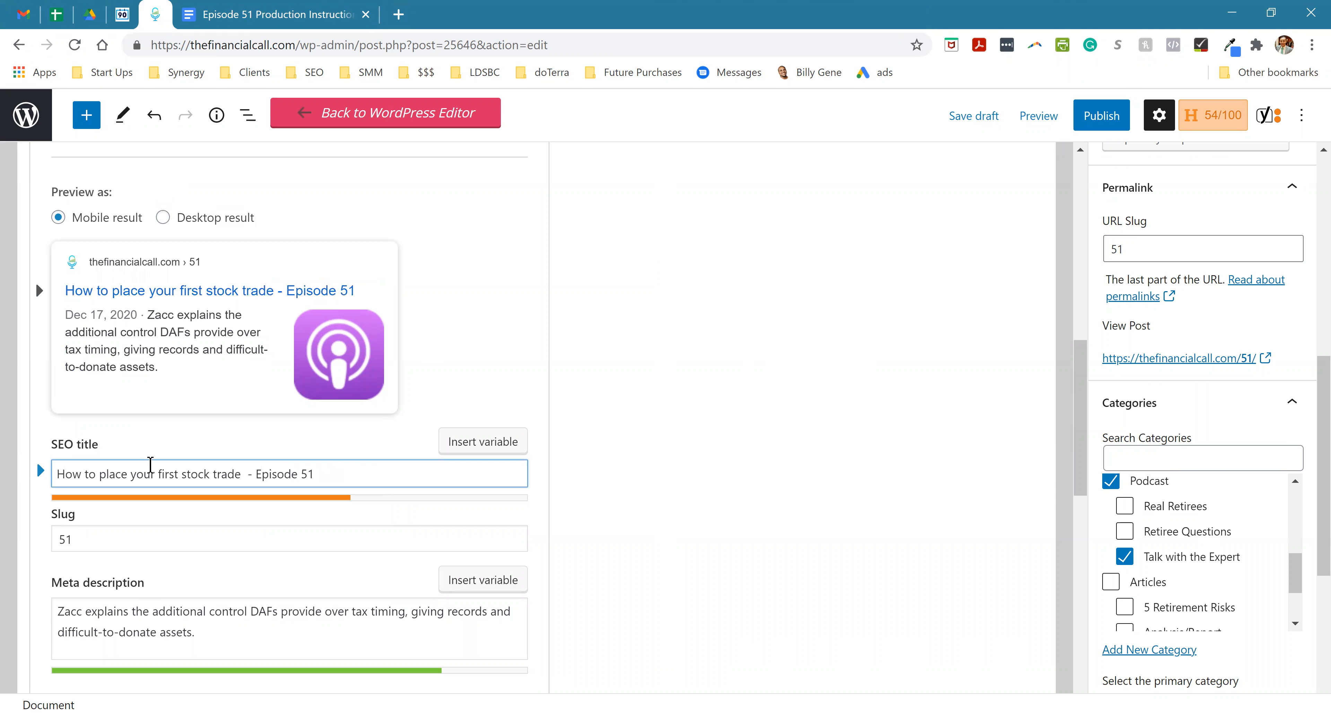
pyautogui.write('- TFC')
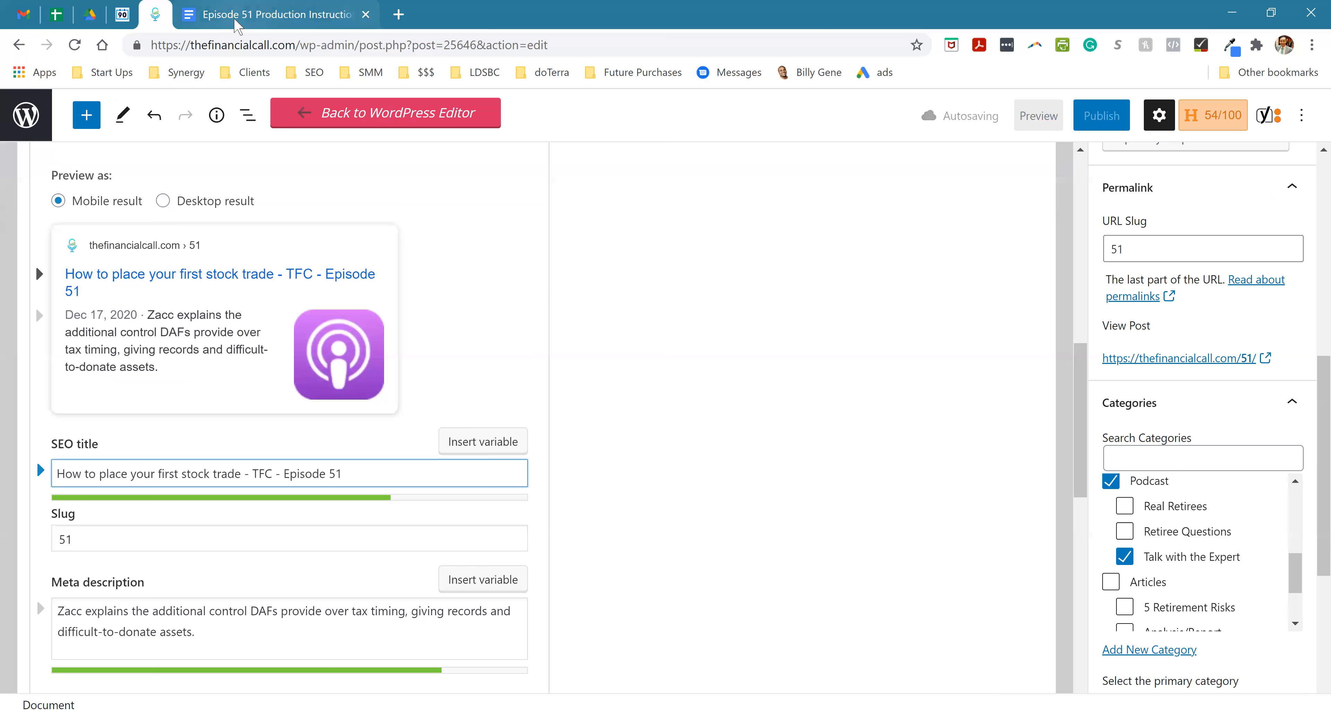
# - Replace the meta description with the production document's sentence about walking through the basics of stock & fund trading
pyautogui.click(243, 15)
pyautogui.click(831, 479)
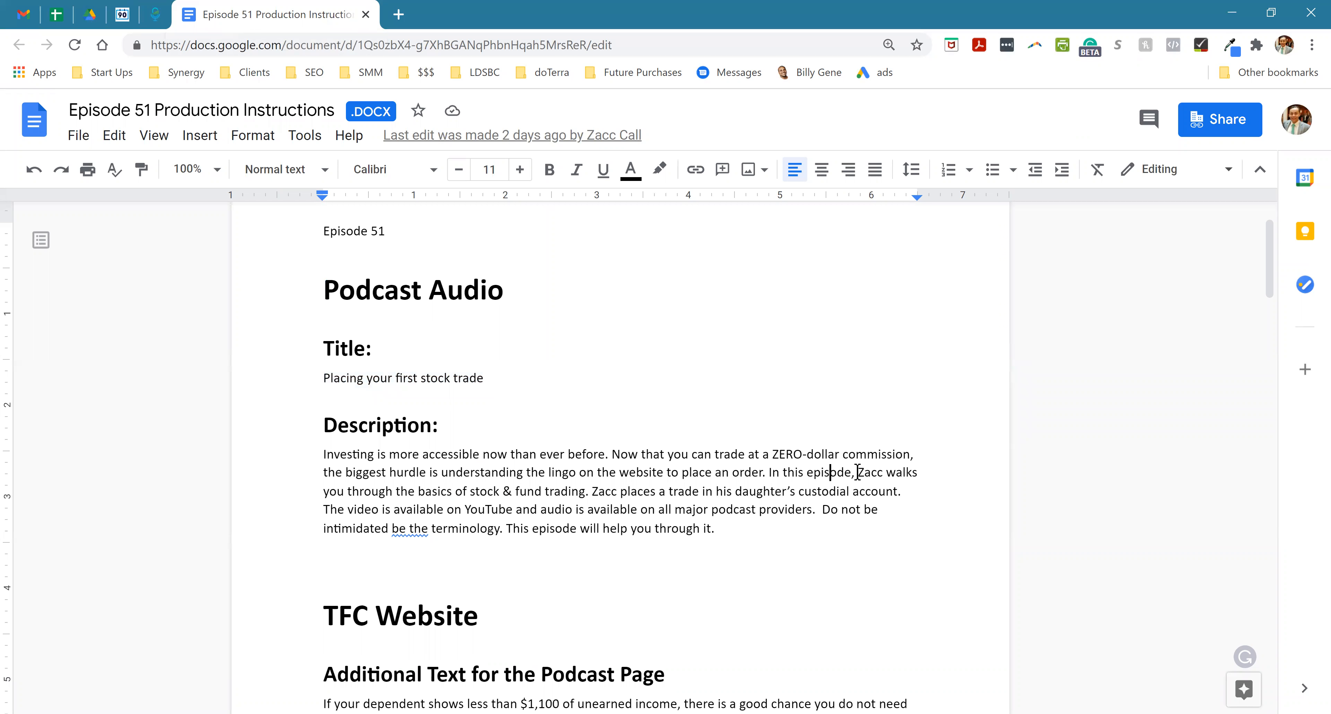
pyautogui.moveTo(857, 472); pyautogui.dragTo(590, 491)
pyautogui.hotkey('ctrl', 'c')
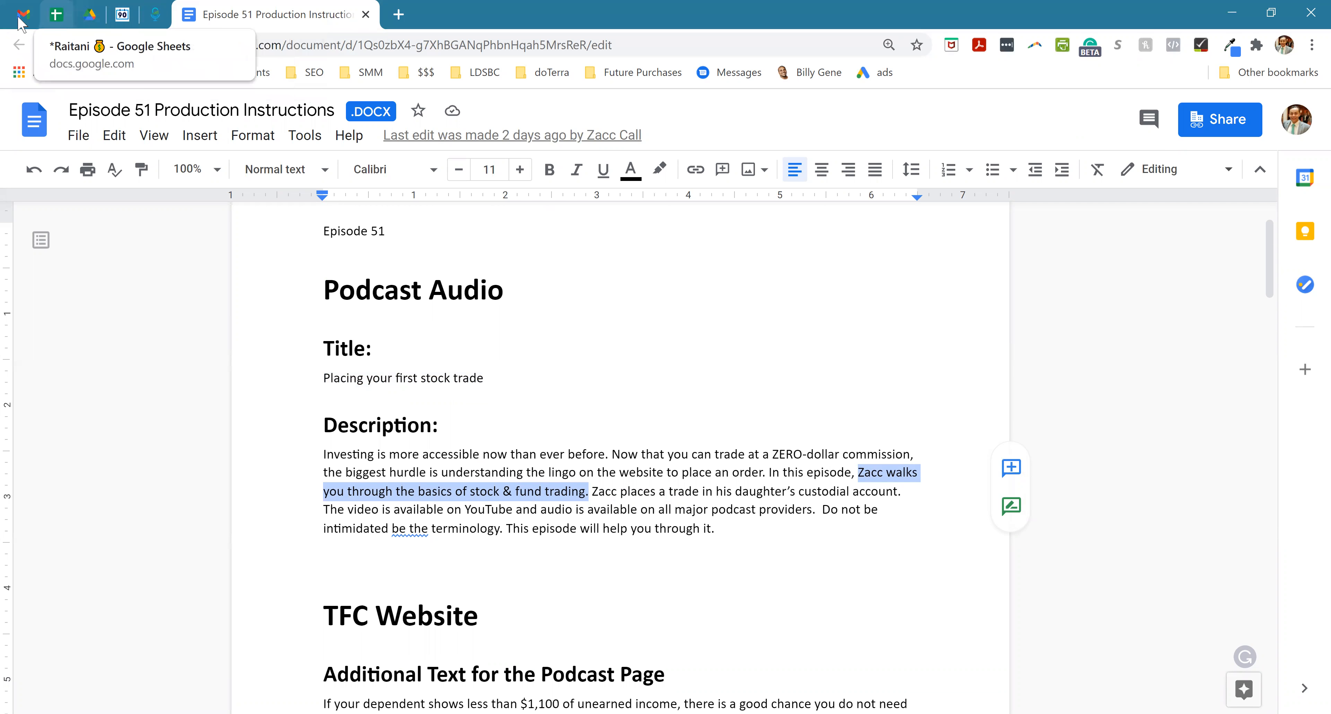
pyautogui.click(155, 14)
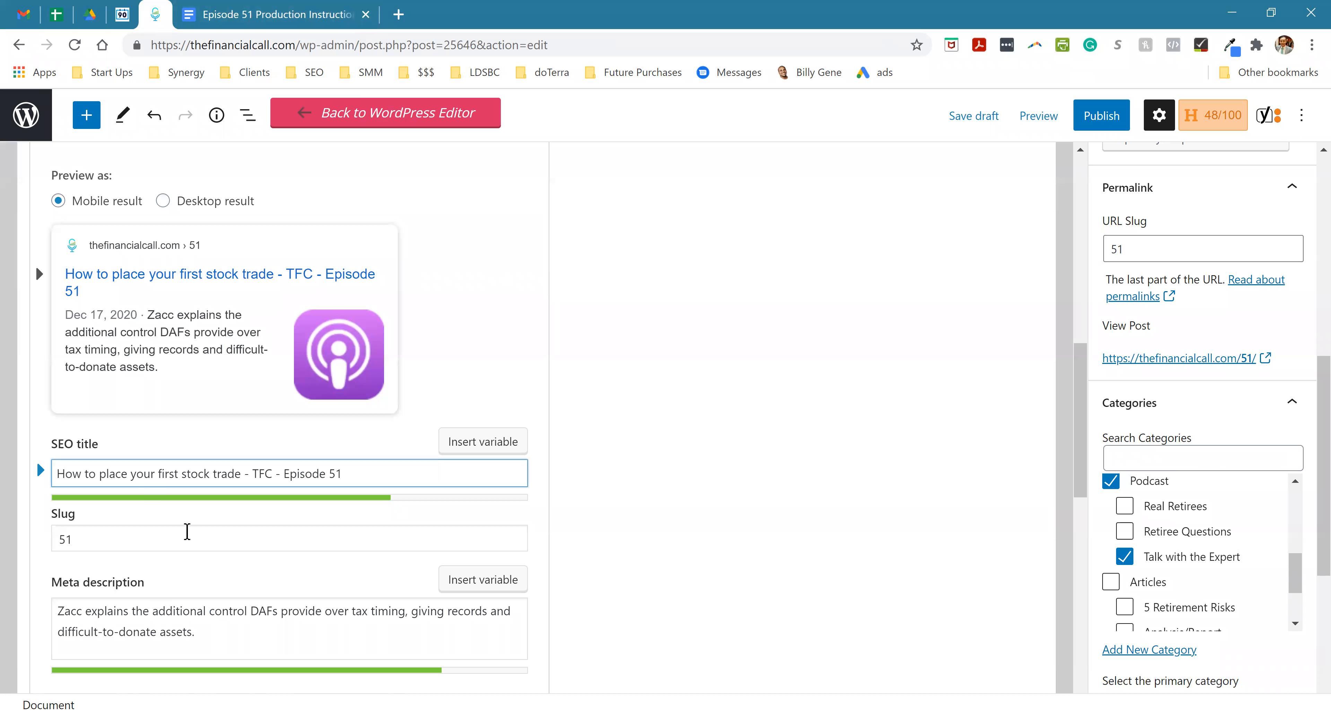
pyautogui.tripleClick(116, 630)
pyautogui.hotkey('ctrl', 'v')
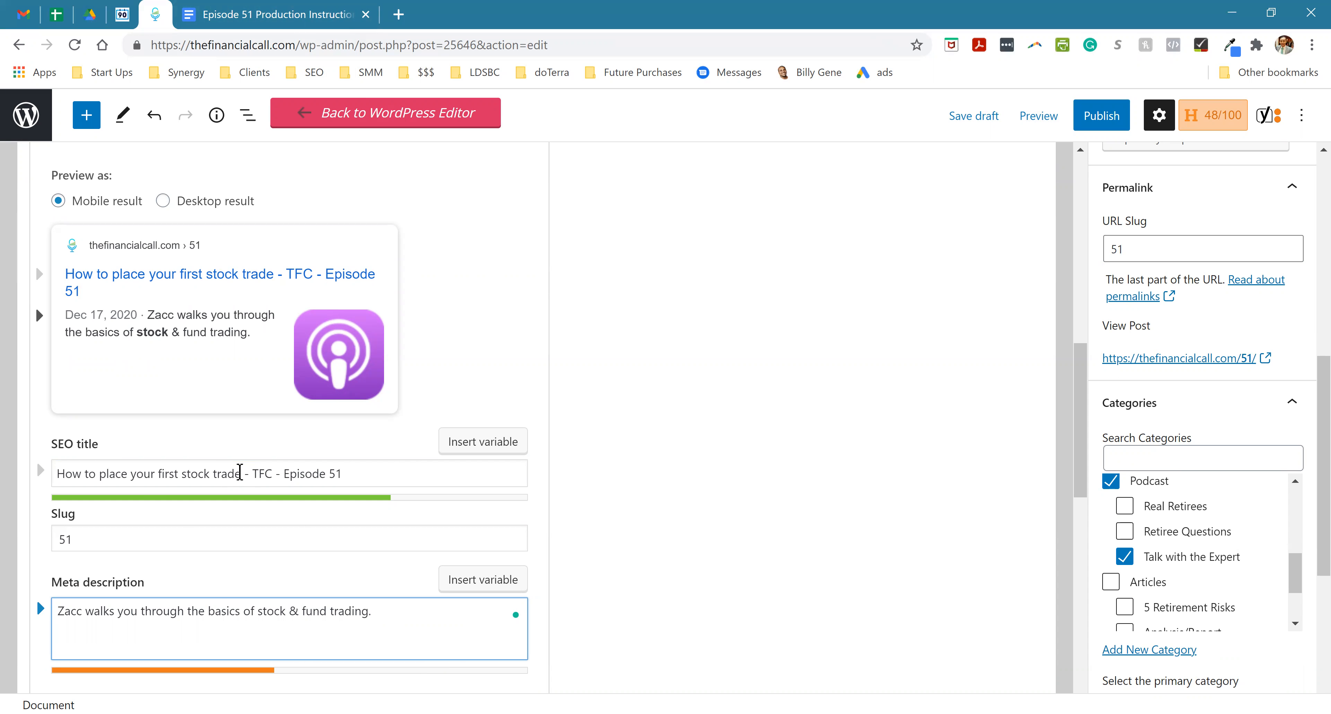
# - Extend the meta description with "and how to place your first stock trade", reusing the phrase from the SEO title
pyautogui.moveTo(240, 473); pyautogui.dragTo(56, 473)
pyautogui.hotkey('ctrl', 'c')
pyautogui.click(398, 610)
pyautogui.hotkey('ctrl', 'v')
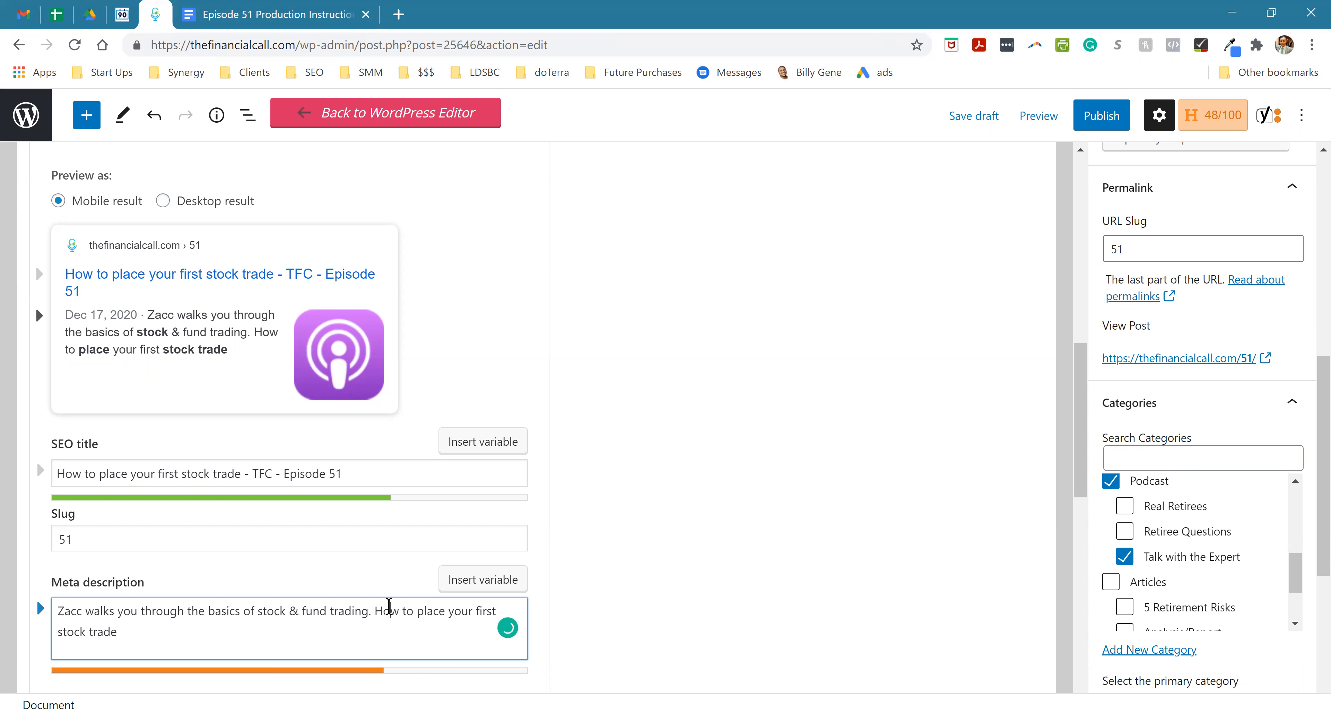
pyautogui.press('BackSpace')
pyautogui.press('BackSpace')
pyautogui.press('BackSpace')
pyautogui.press('BackSpace')
pyautogui.write('and ho')
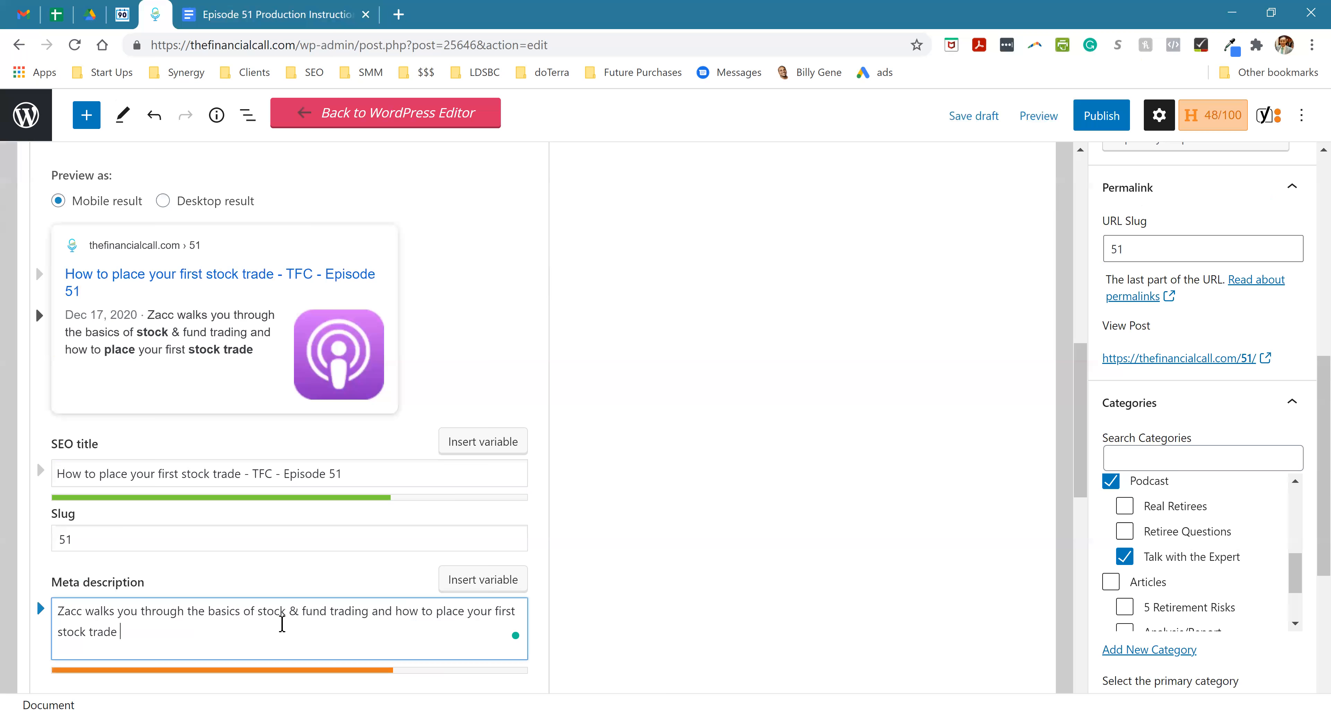
# - Append the sentence "Videos available on YouTube" to the end of the meta description
pyautogui.click(281, 18)
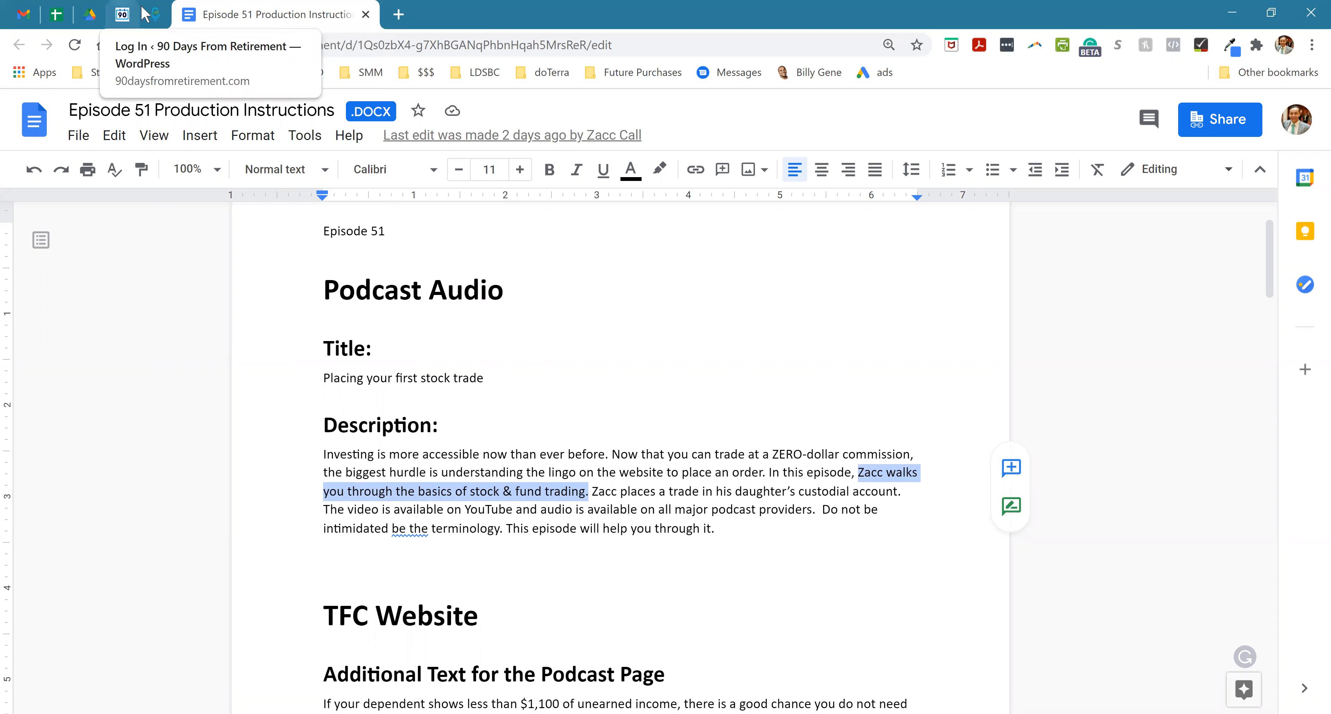
pyautogui.click(155, 14)
pyautogui.click(224, 628)
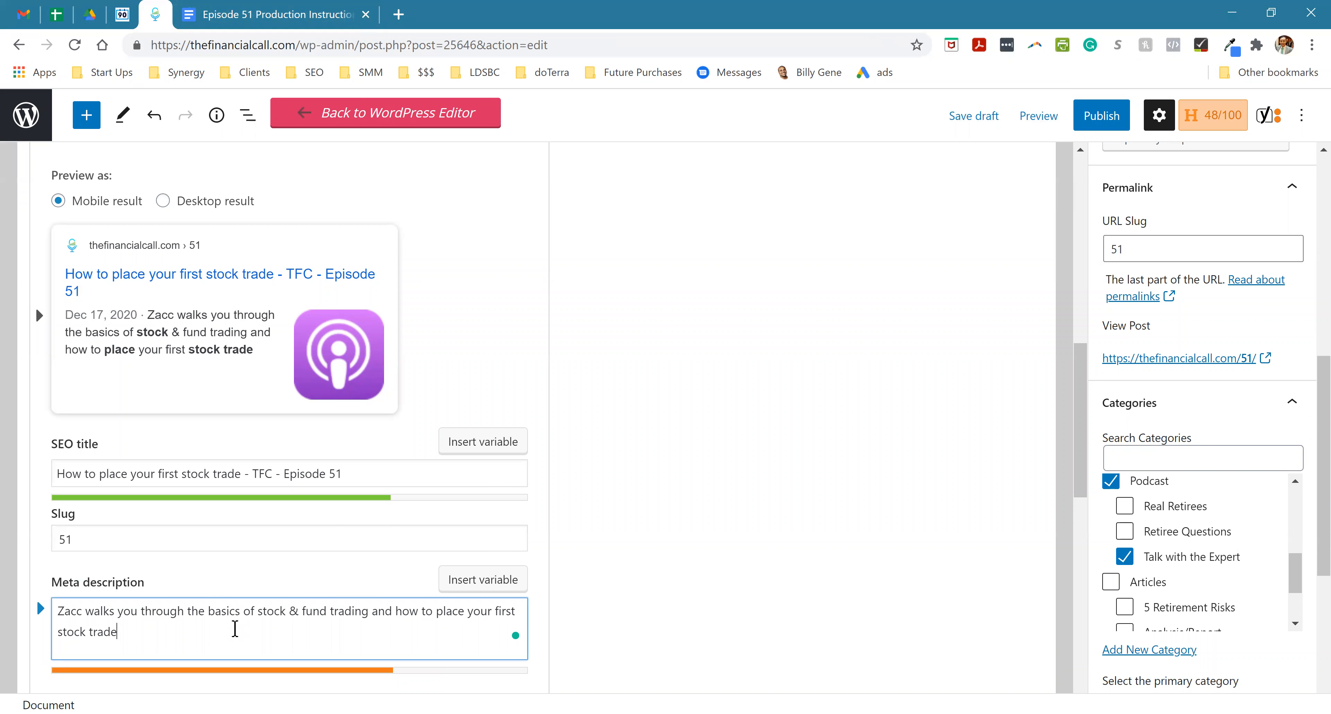
pyautogui.write('Videos a')
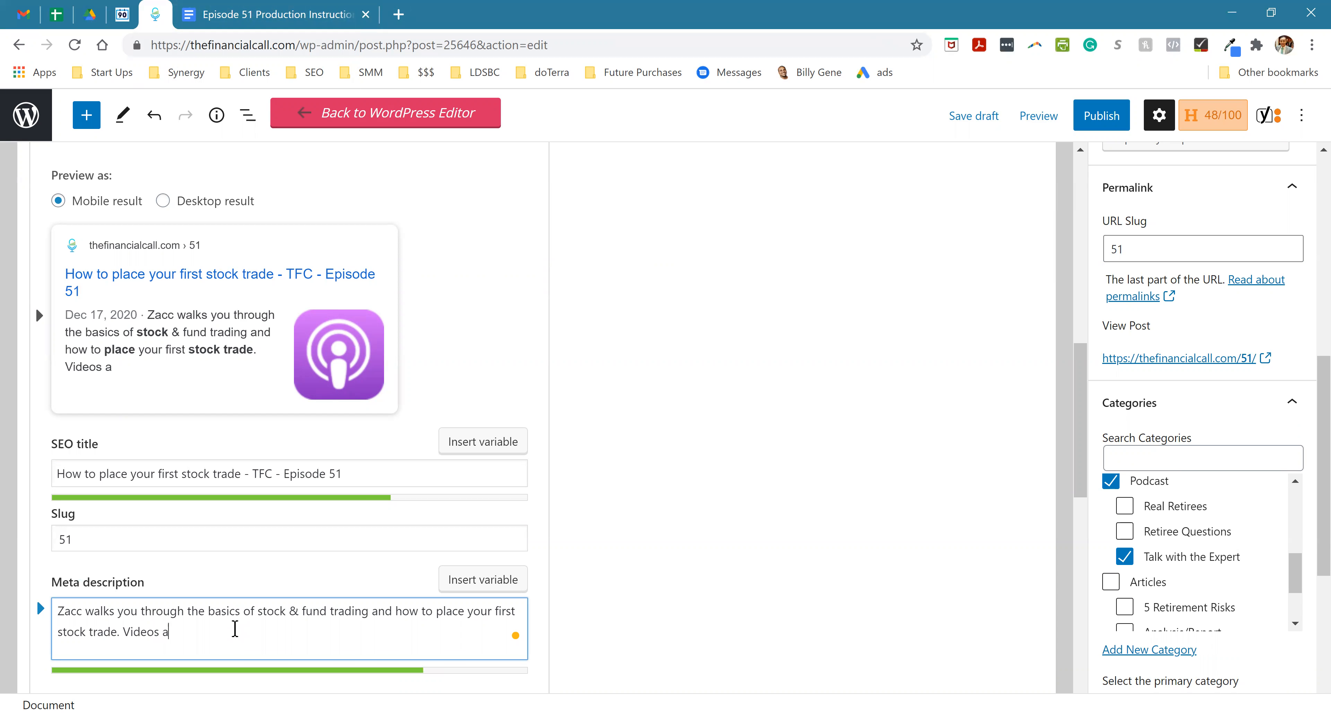
pyautogui.write('vailable ')
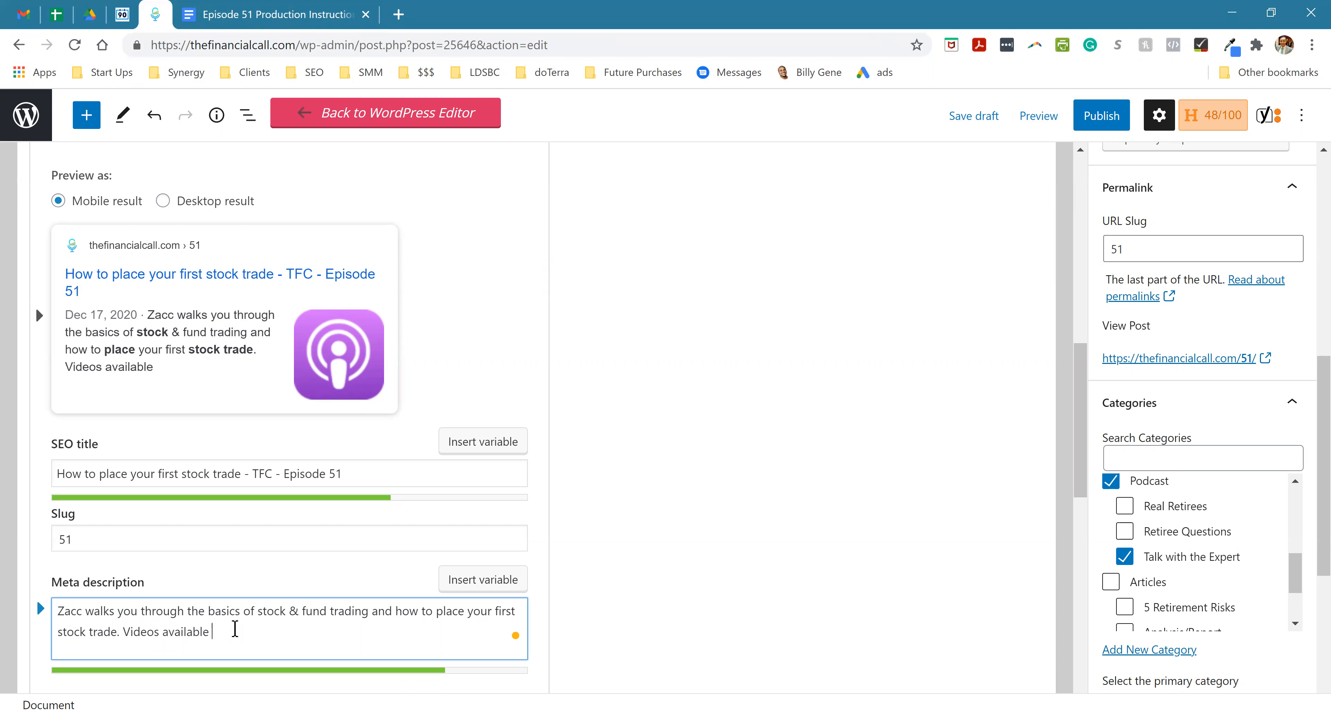
pyautogui.write('on YouTube')
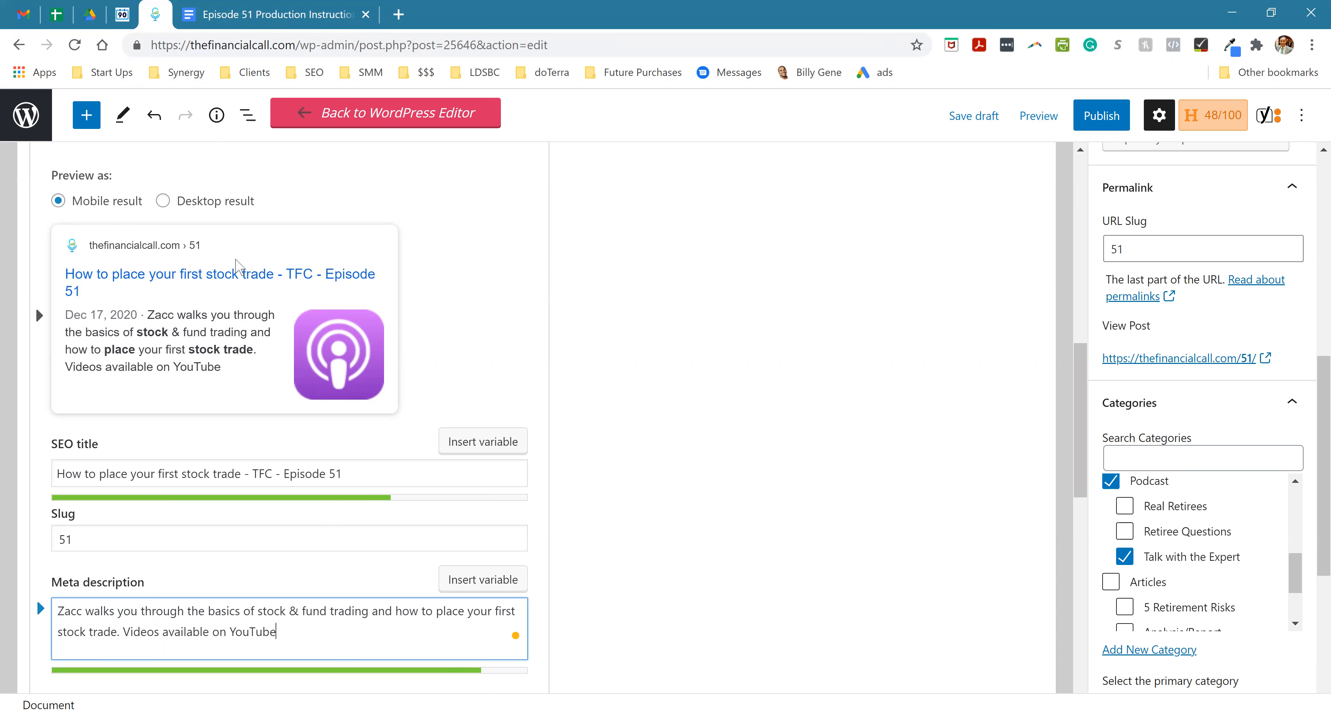
# - Review the post's status and visibility settings, and publish it with the December 17, 2020 5:00 am date
pyautogui.scroll(6, 344, 452)
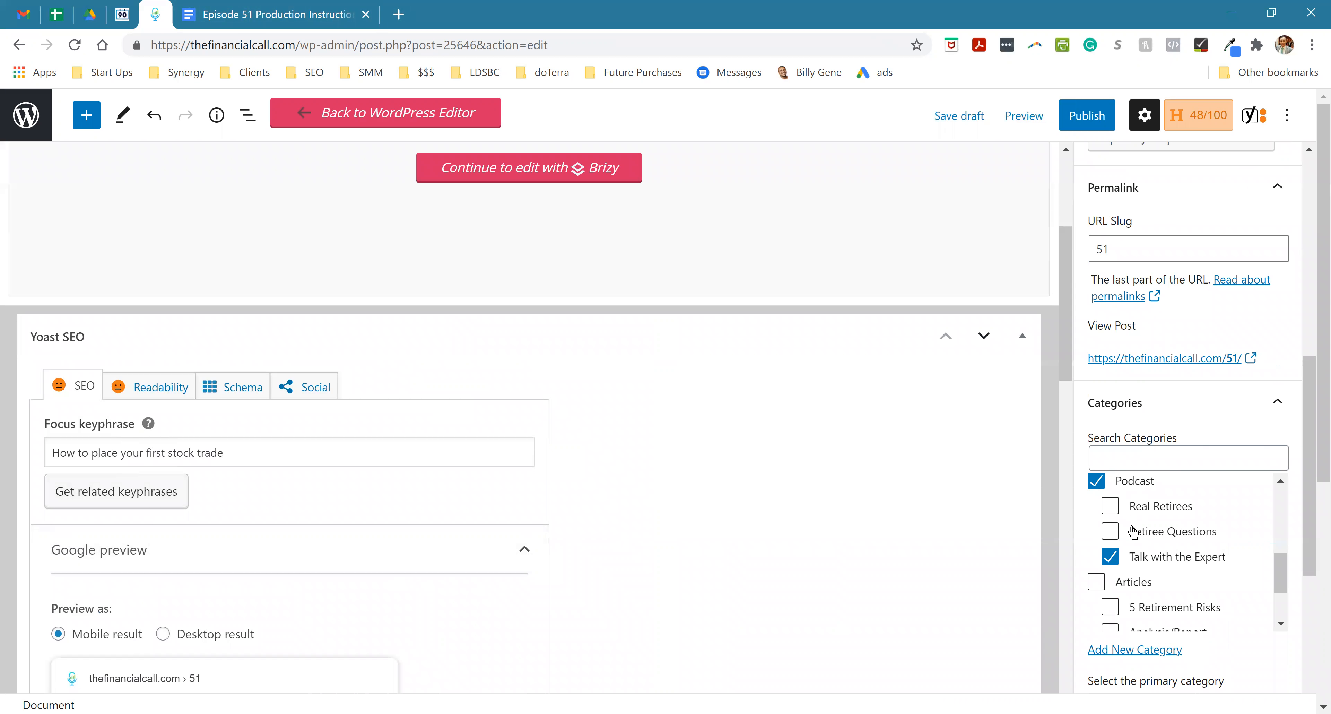
pyautogui.scroll(5, 1144, 460)
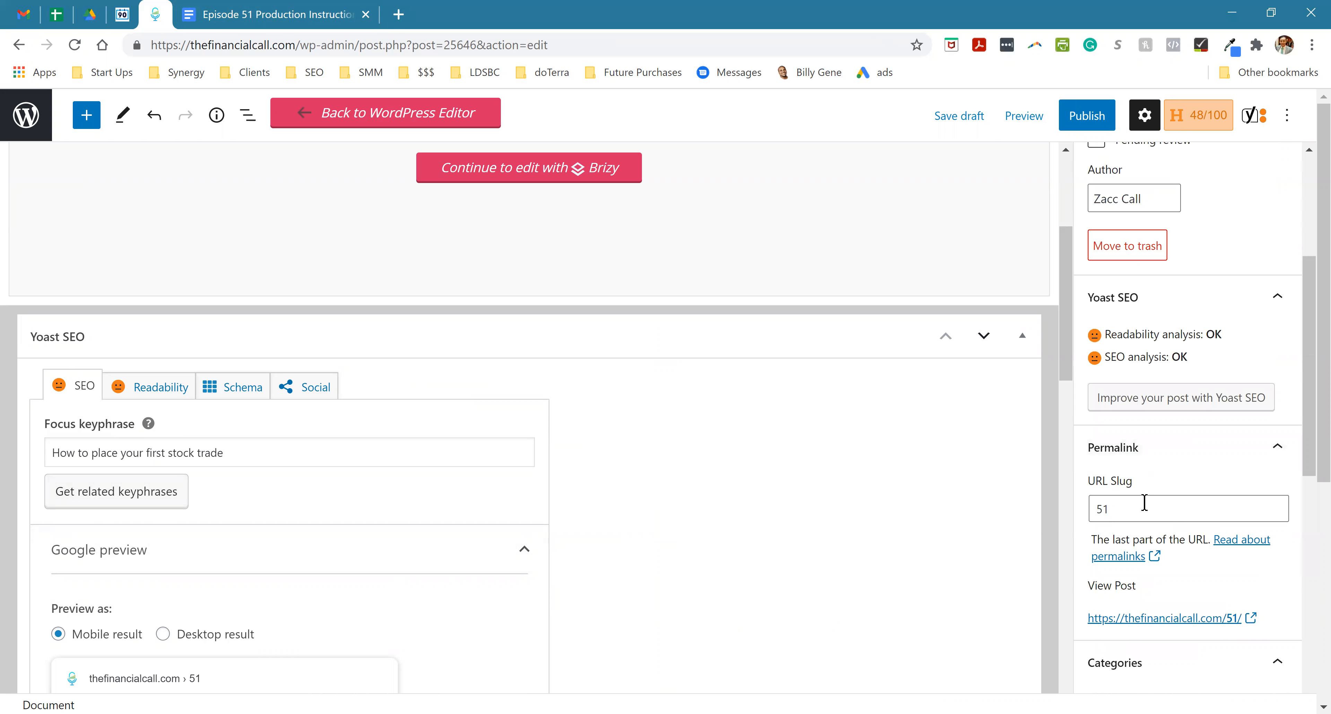
pyautogui.scroll(2, 1145, 504)
pyautogui.scroll(3, 1145, 511)
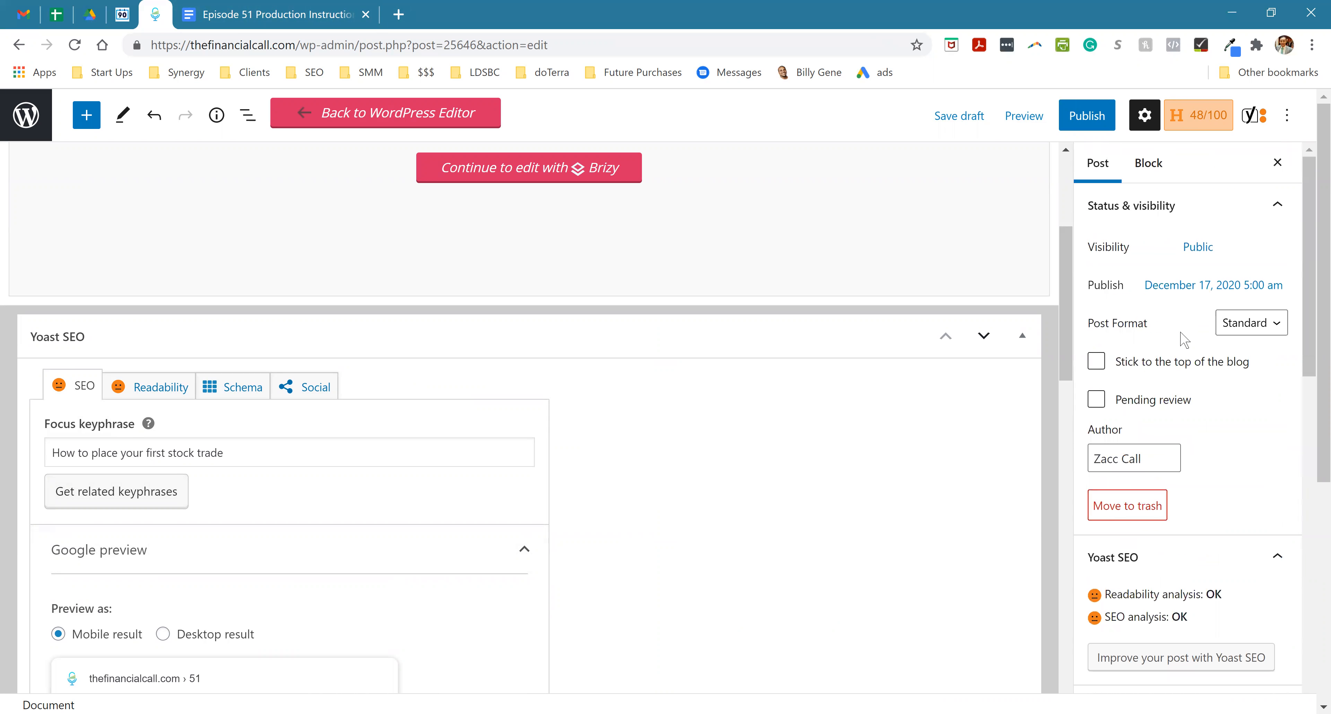
pyautogui.click(1111, 127)
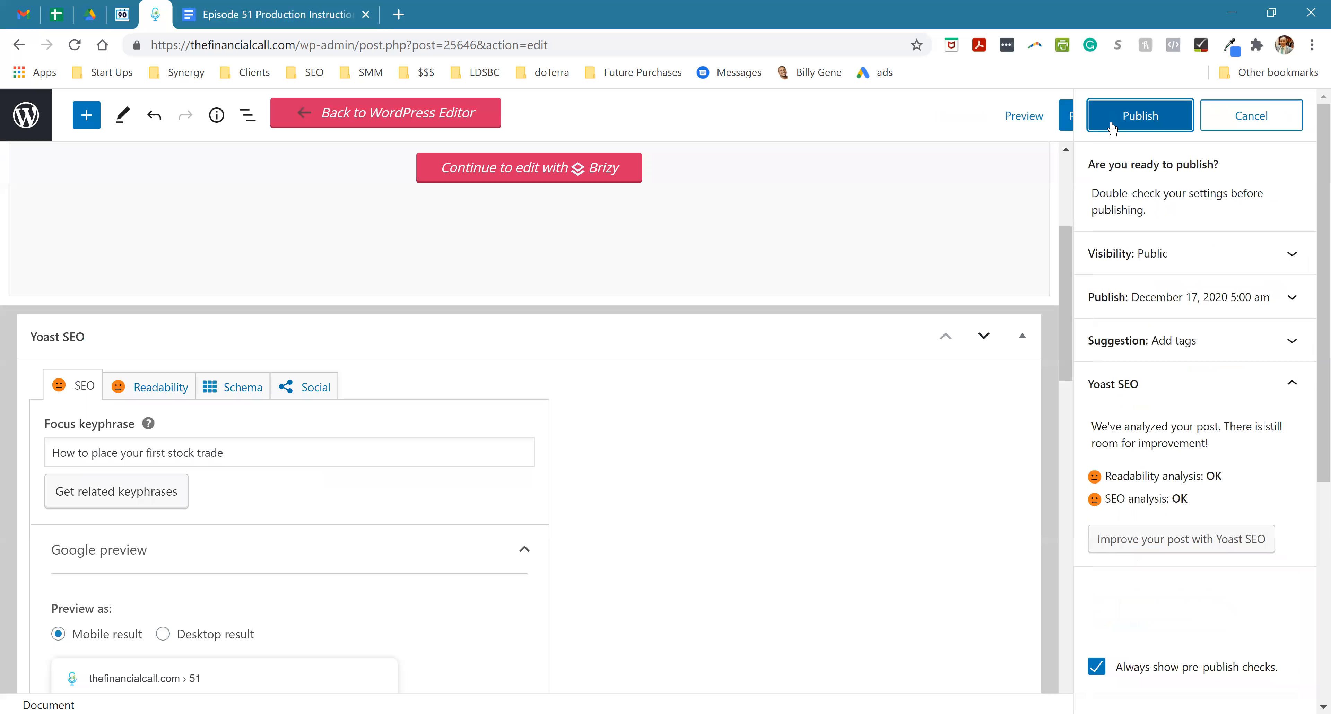
pyautogui.click(1112, 129)
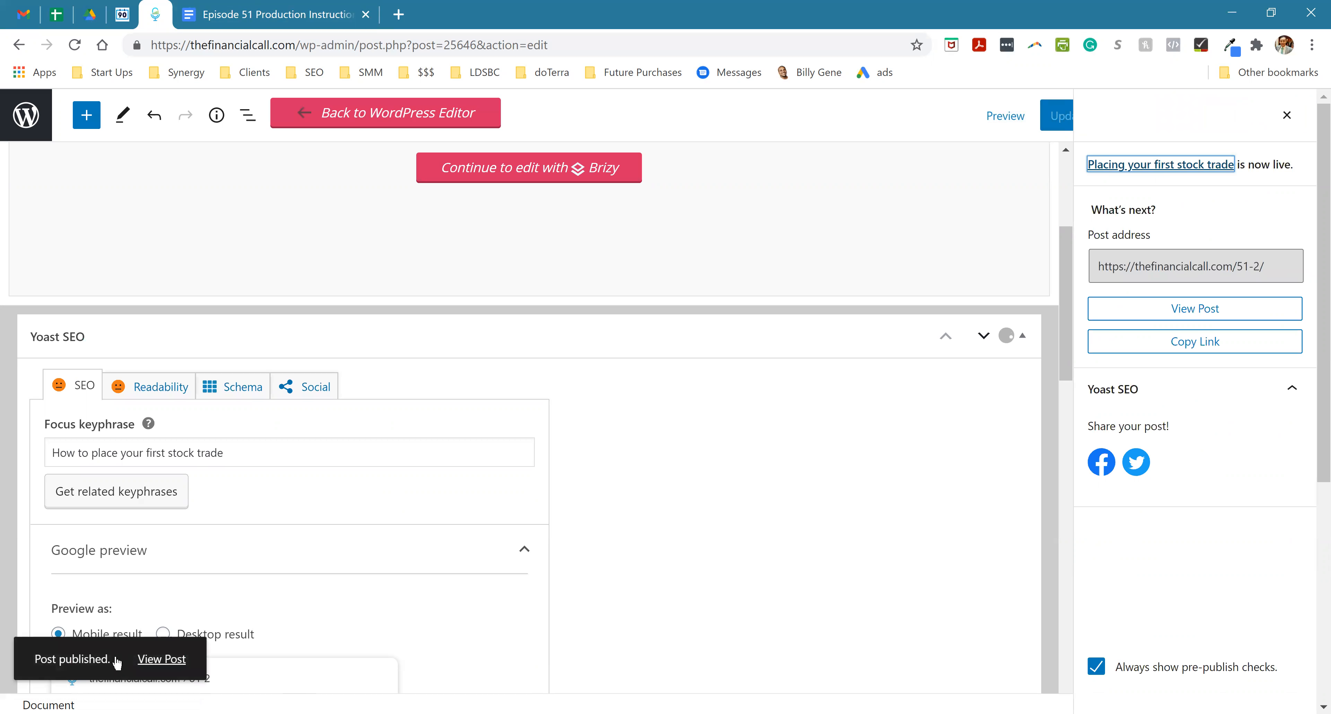
# - Open the post in the Brizy editor and replace the Episode 50 description with the Description paragraph from the production document
pyautogui.click(491, 166)
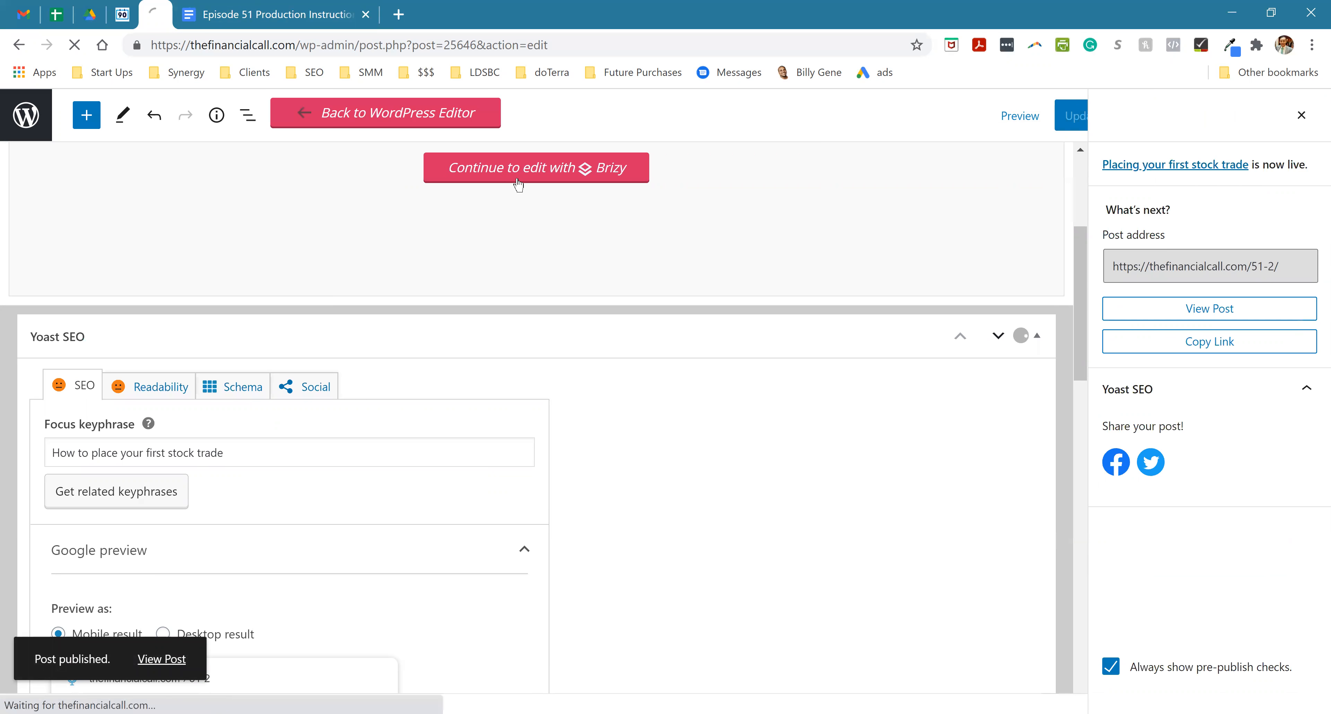
pyautogui.click(279, 18)
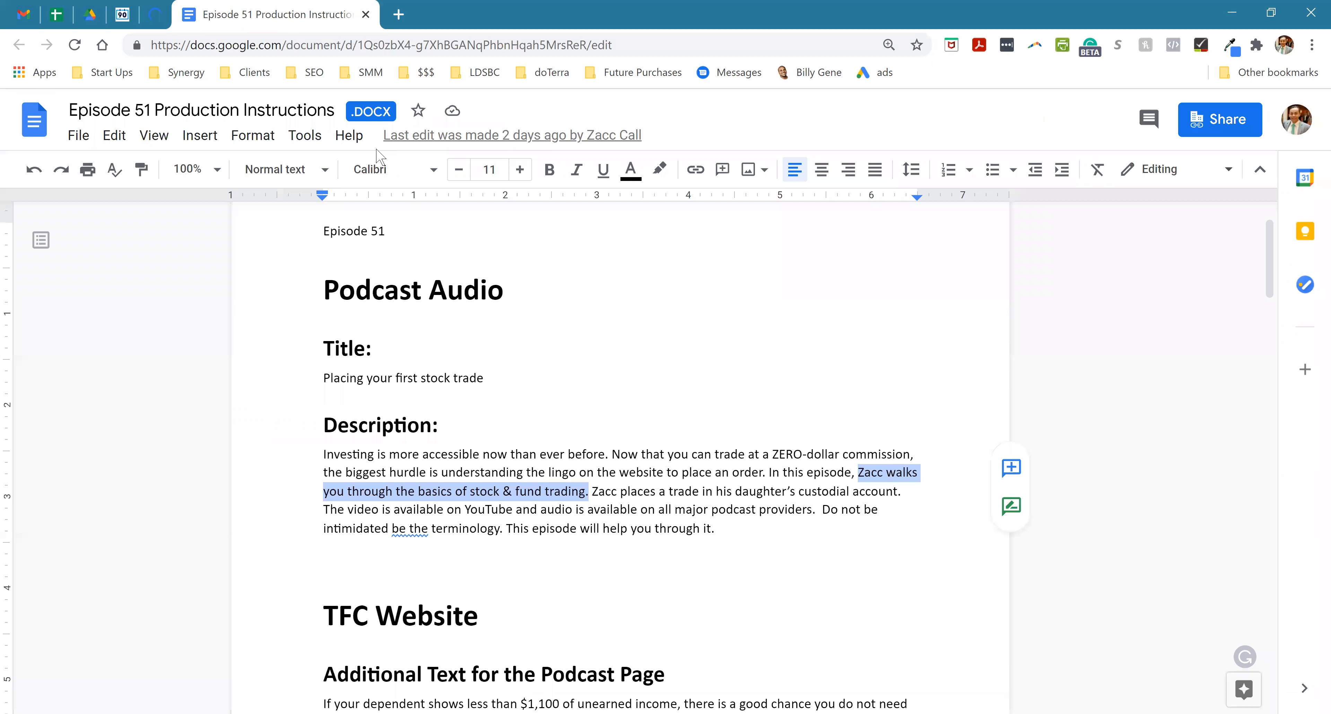
pyautogui.tripleClick(459, 499)
pyautogui.hotkey('ctrl', 'c')
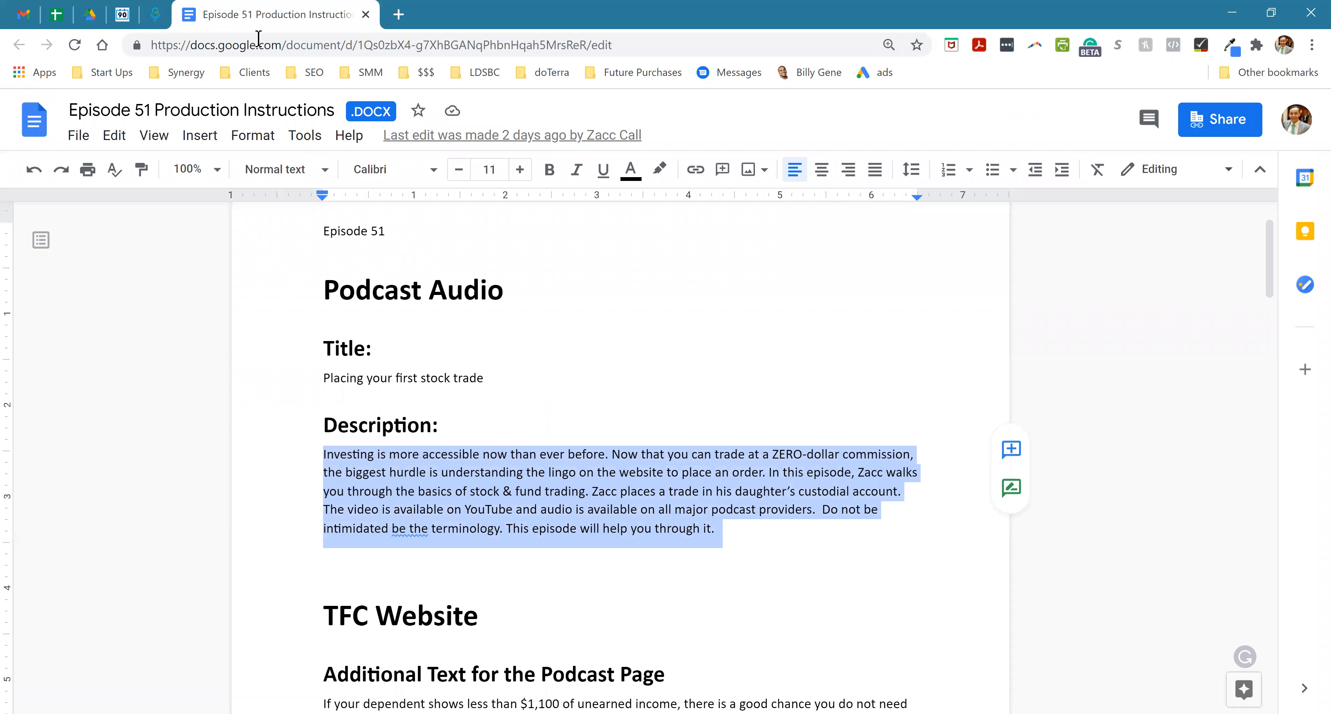
pyautogui.click(122, 14)
pyautogui.click(155, 15)
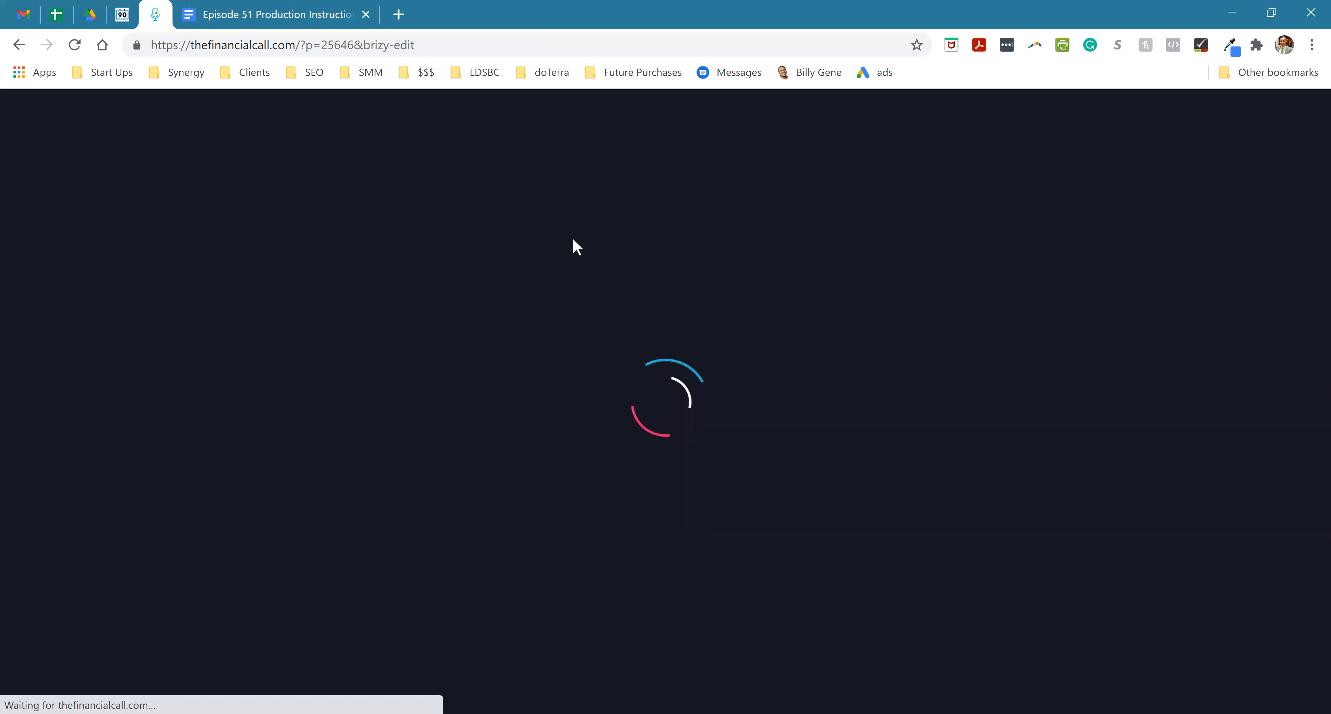
pyautogui.scroll(-8, 581, 310)
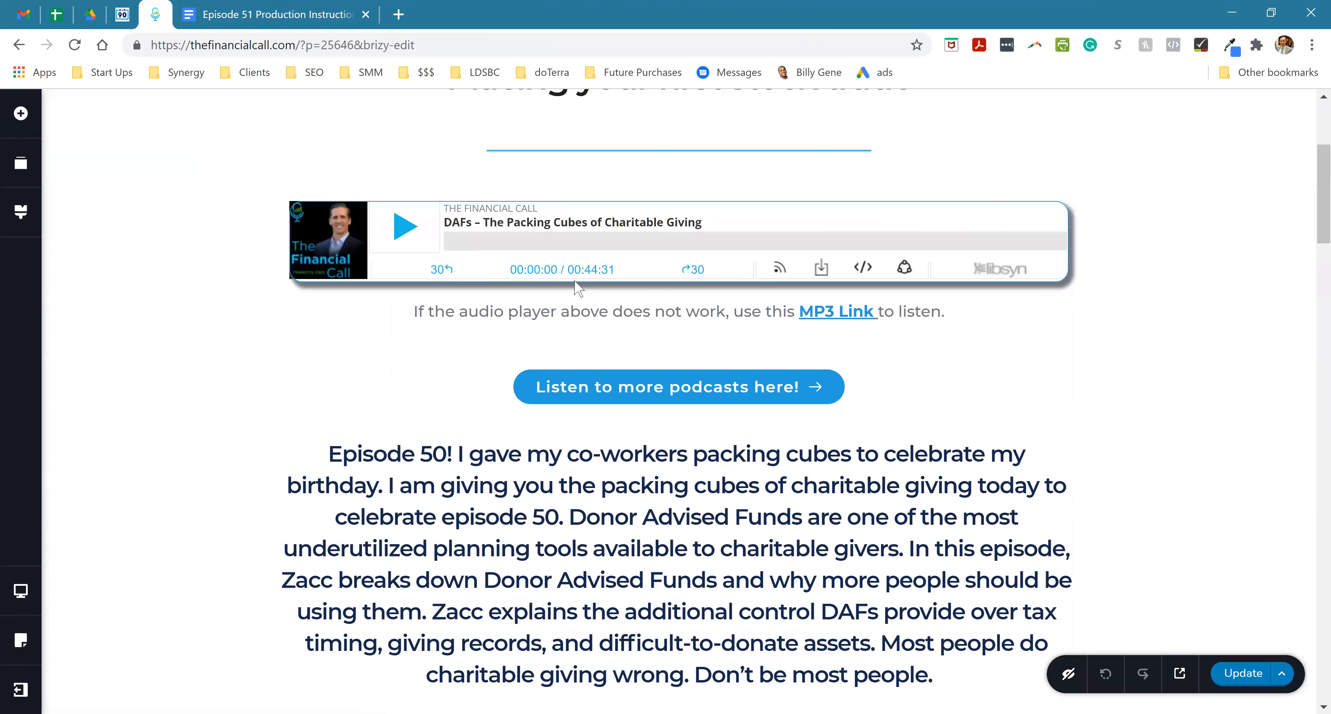
pyautogui.tripleClick(554, 372)
pyautogui.hotkey('ctrl', 'v')
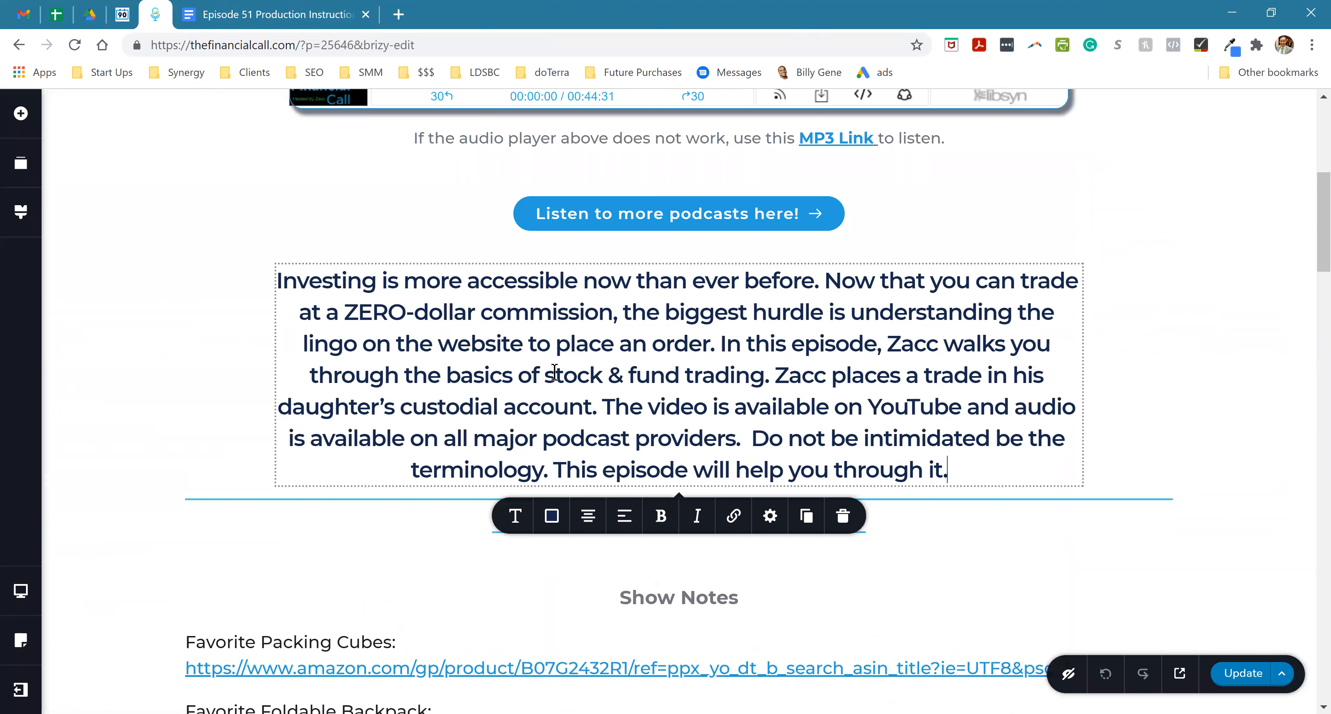
# - Try to replace the audio player's embed code with the iframe code from the Episode 50 email in Gmail
pyautogui.scroll(3, 594, 347)
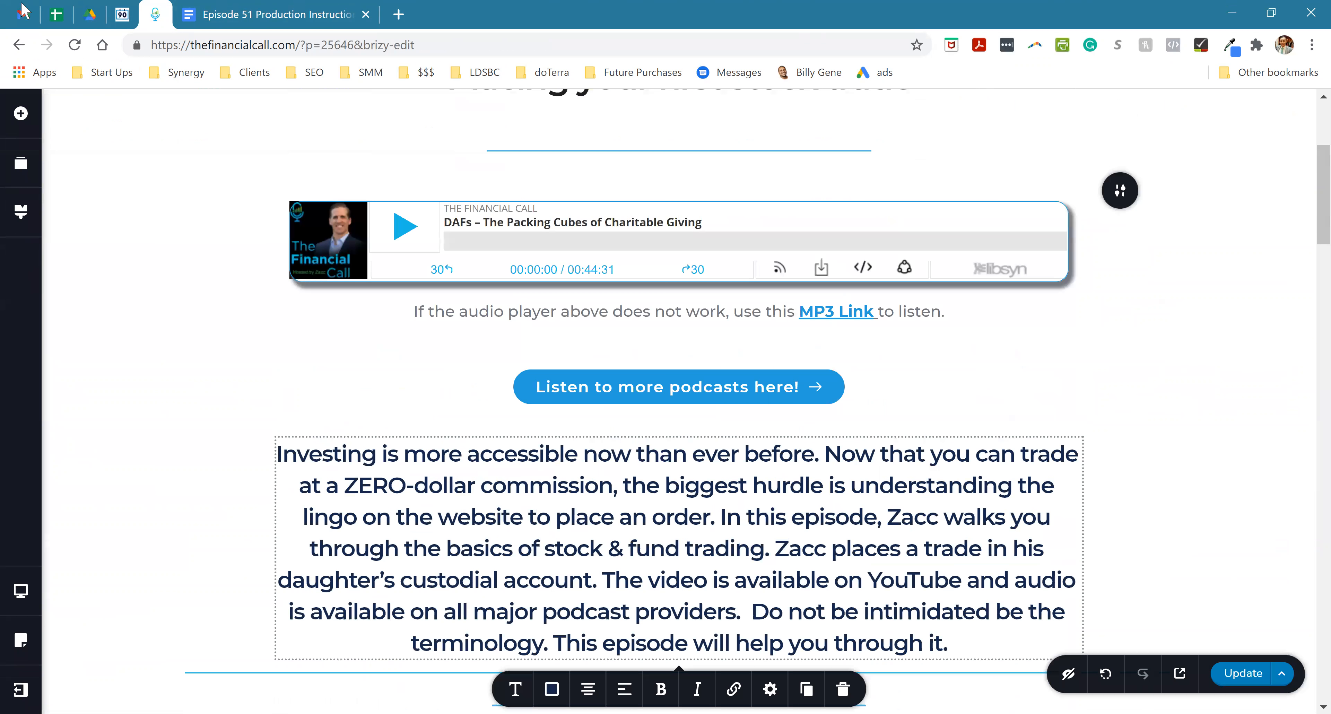
pyautogui.click(23, 11)
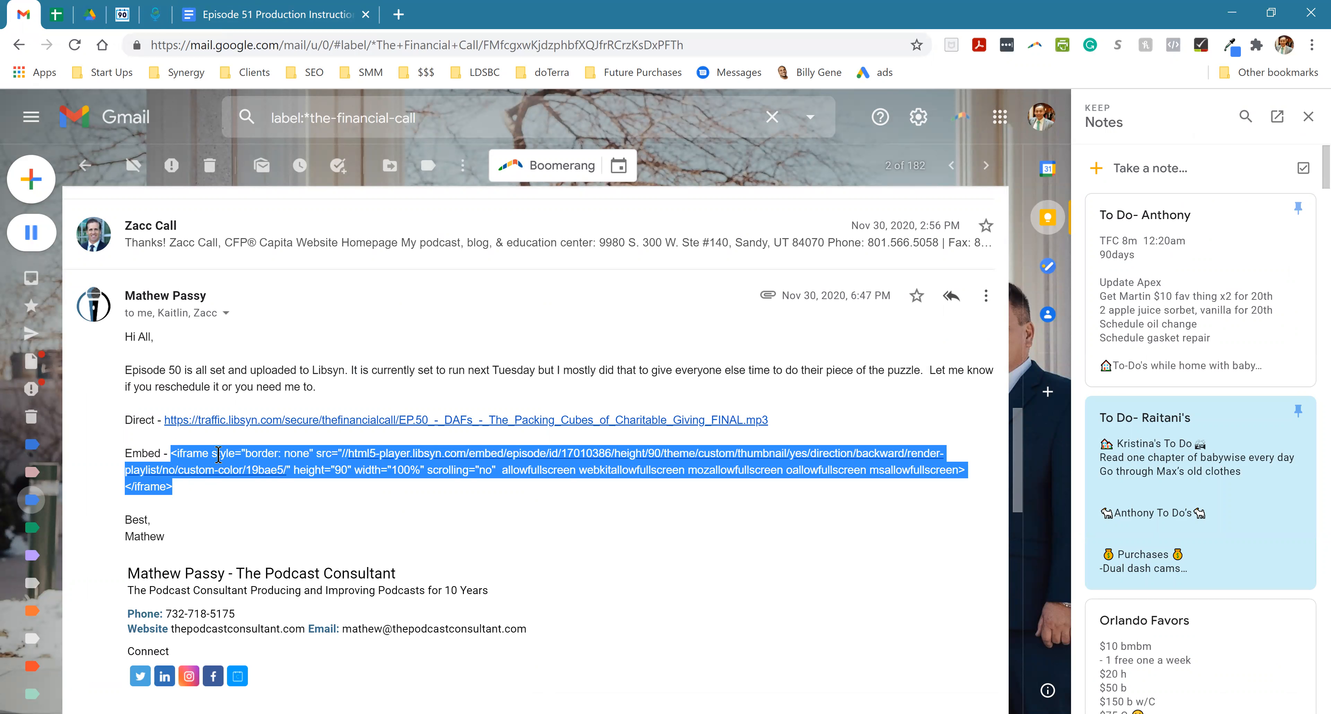
pyautogui.click(256, 12)
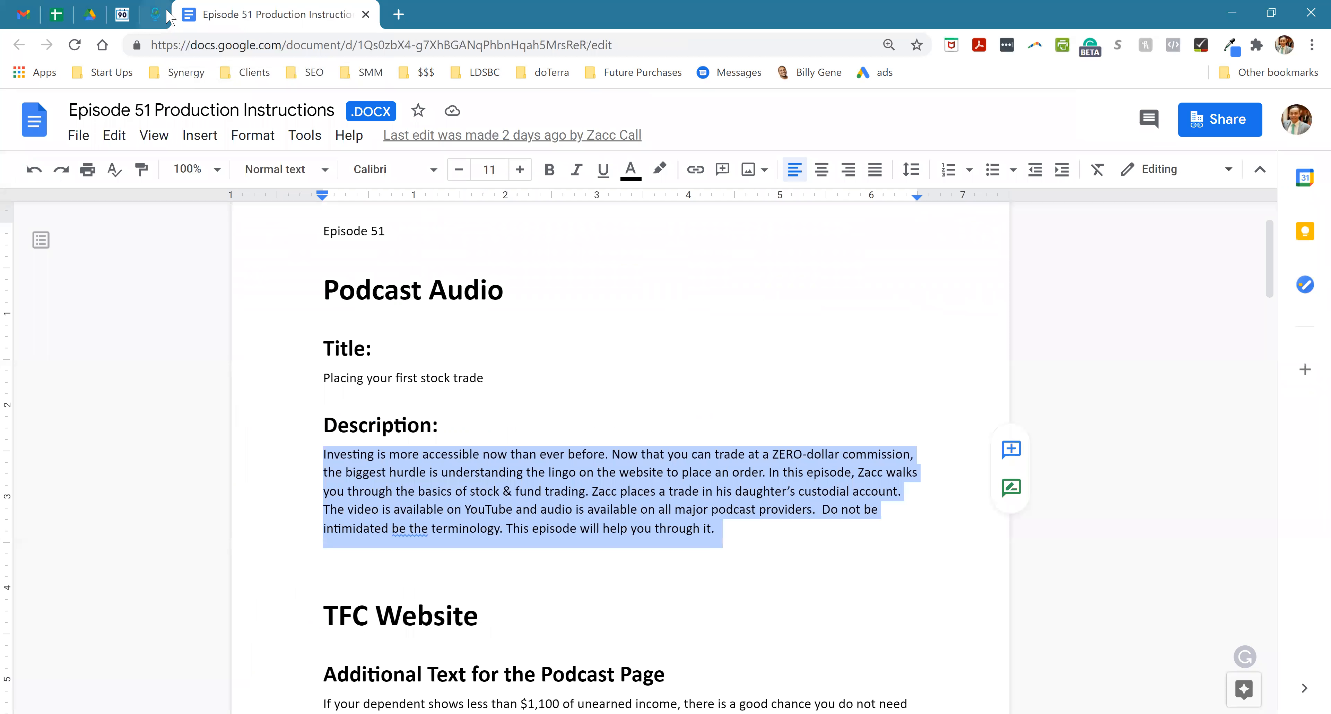
pyautogui.click(155, 14)
pyautogui.click(335, 239)
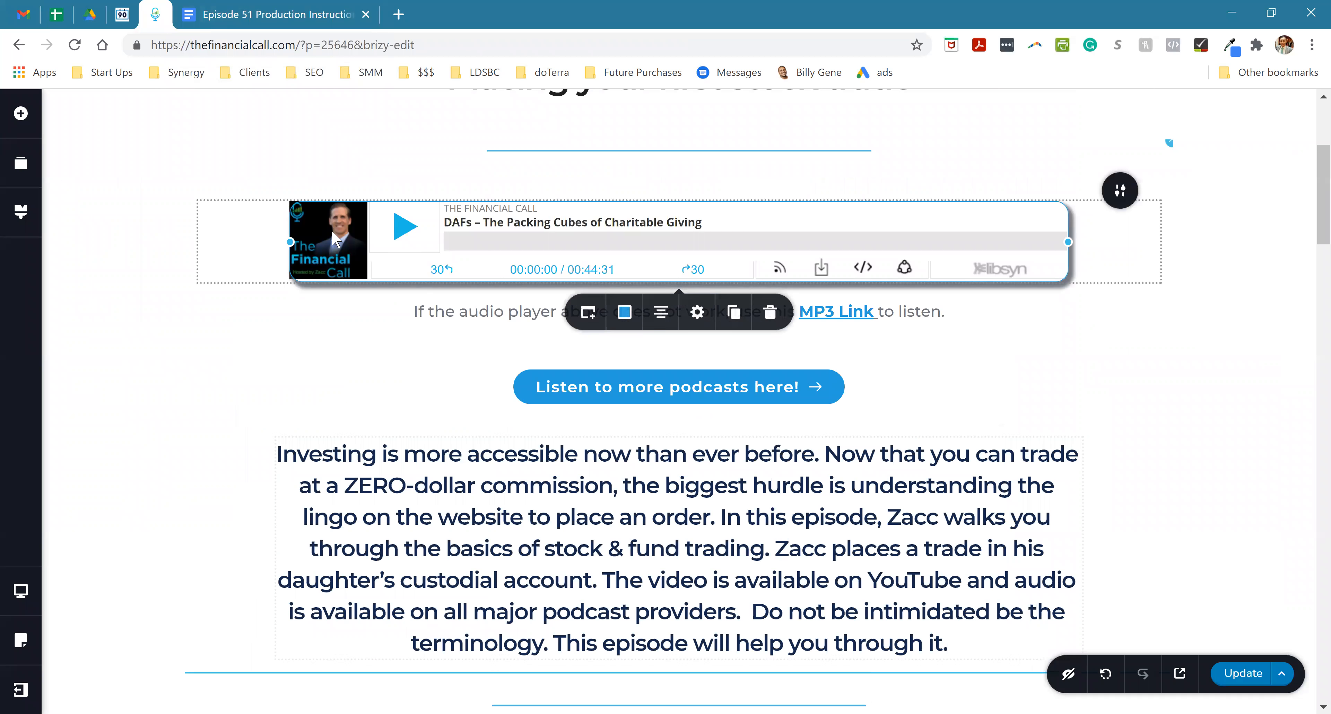
pyautogui.click(588, 313)
pyautogui.doubleClick(579, 409)
pyautogui.hotkey('ctrl', 'a')
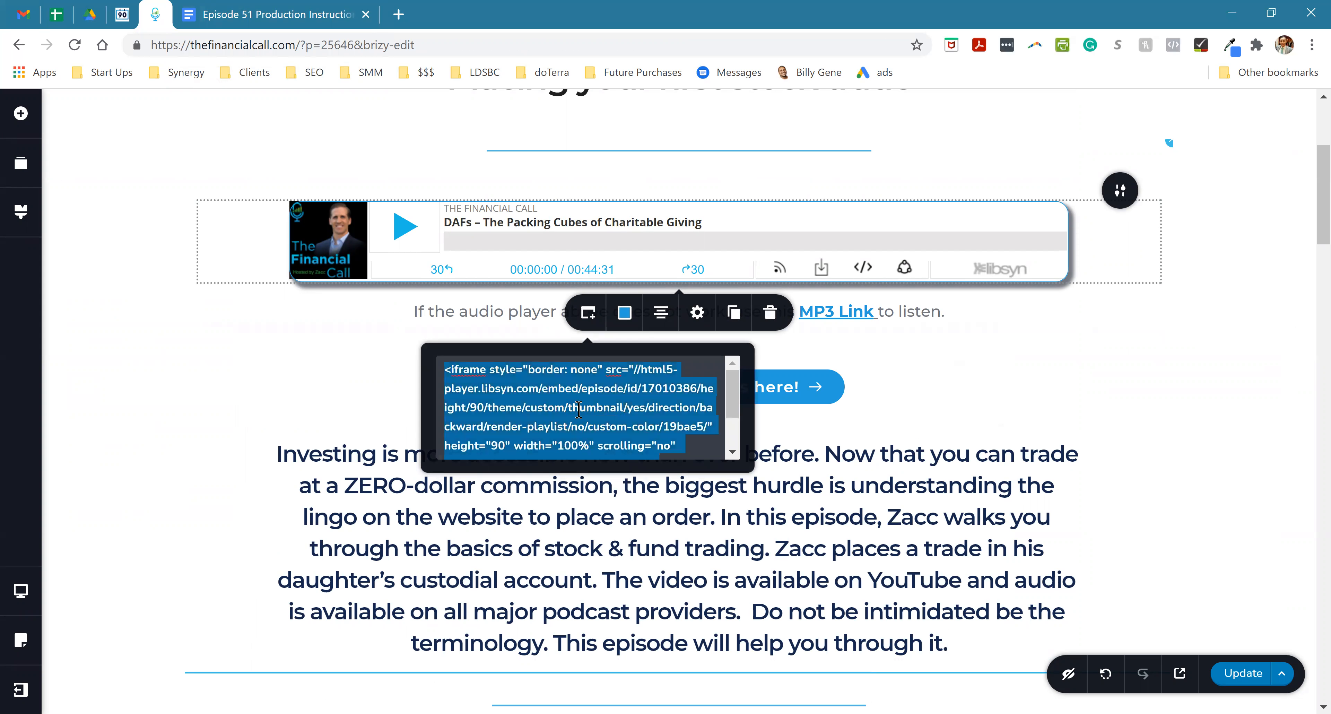
pyautogui.hotkey('ctrl', 'v')
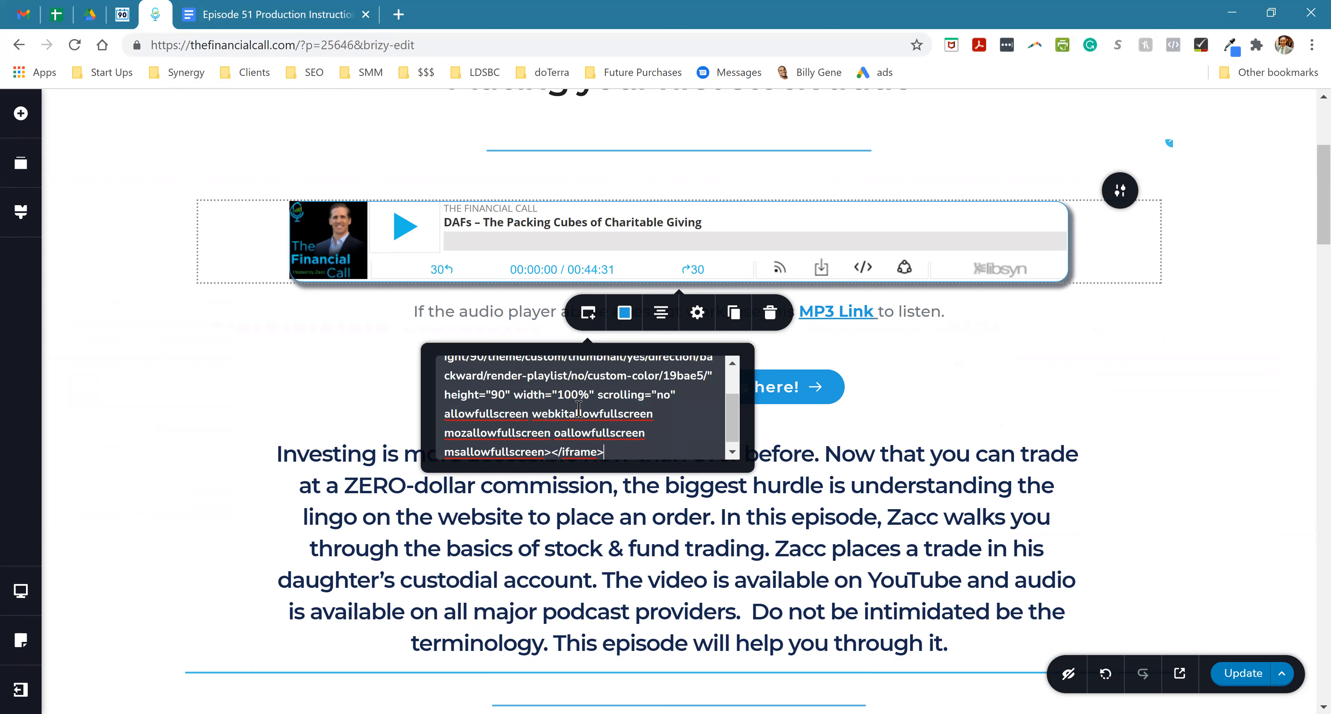
pyautogui.scroll(3, 630, 413)
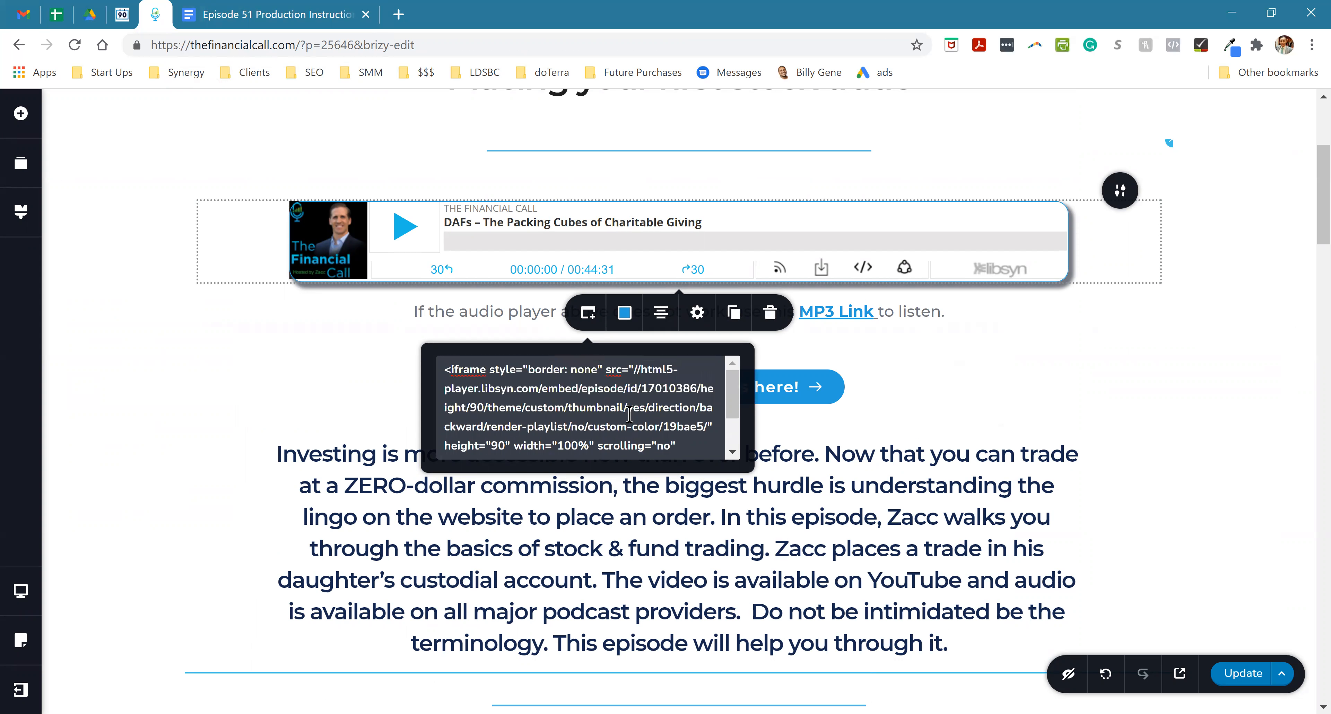
pyautogui.click(874, 506)
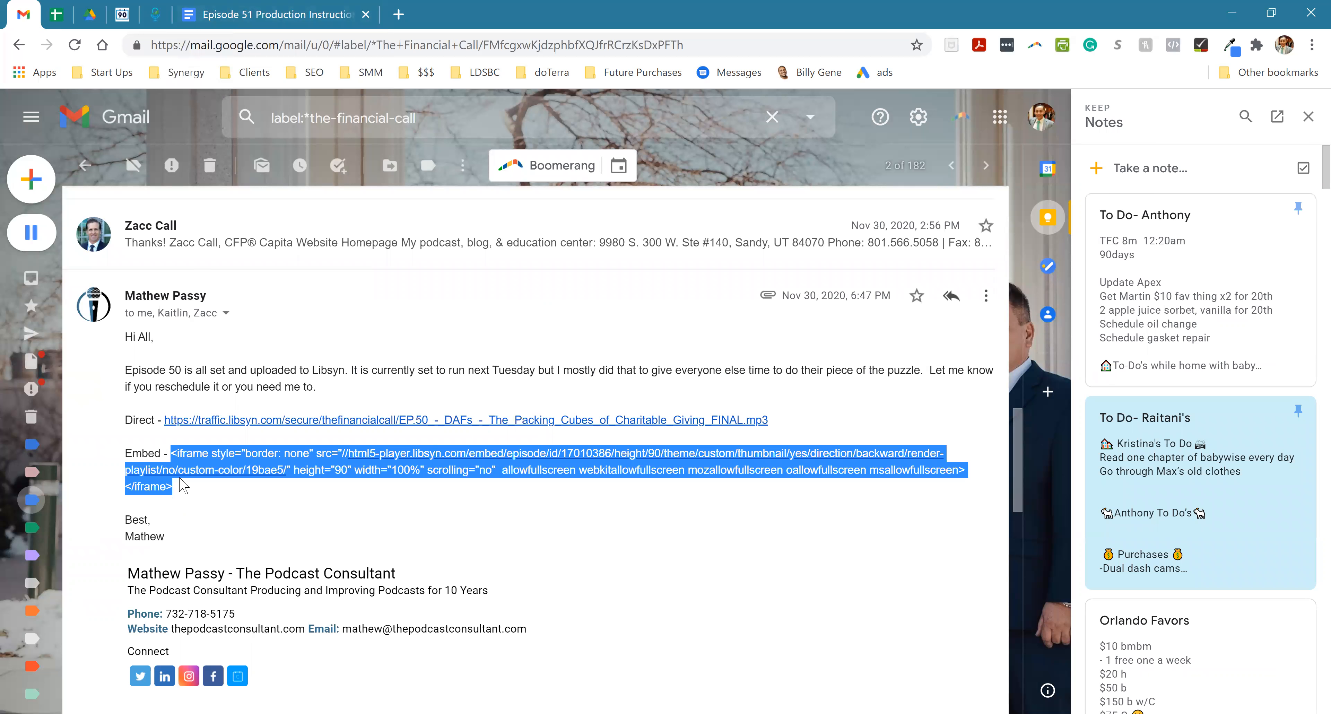
# - Select the iframe code in the Episode 50 email again, retry pasting it over the audio player's embed code, and check the pasted code
pyautogui.click(194, 500)
pyautogui.keyDown('shift'); pyautogui.click(173, 457); pyautogui.keyUp('shift')
pyautogui.click(155, 14)
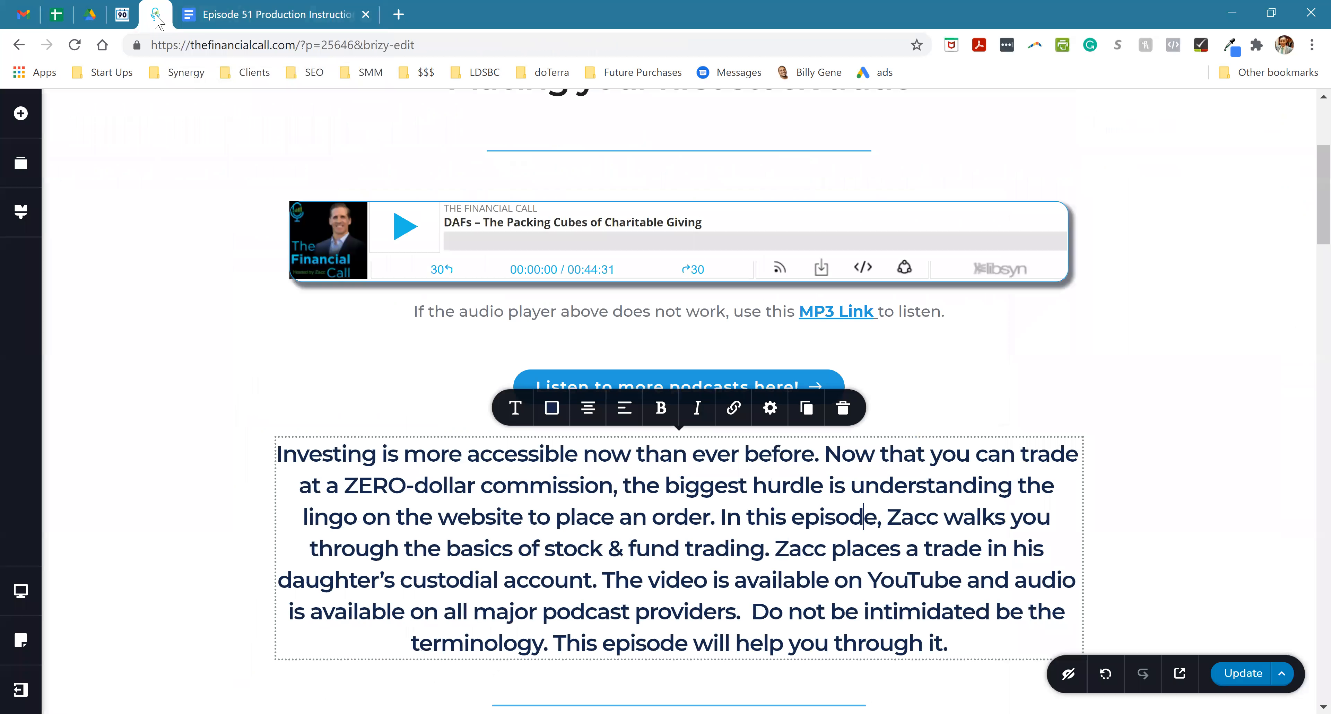
pyautogui.click(464, 254)
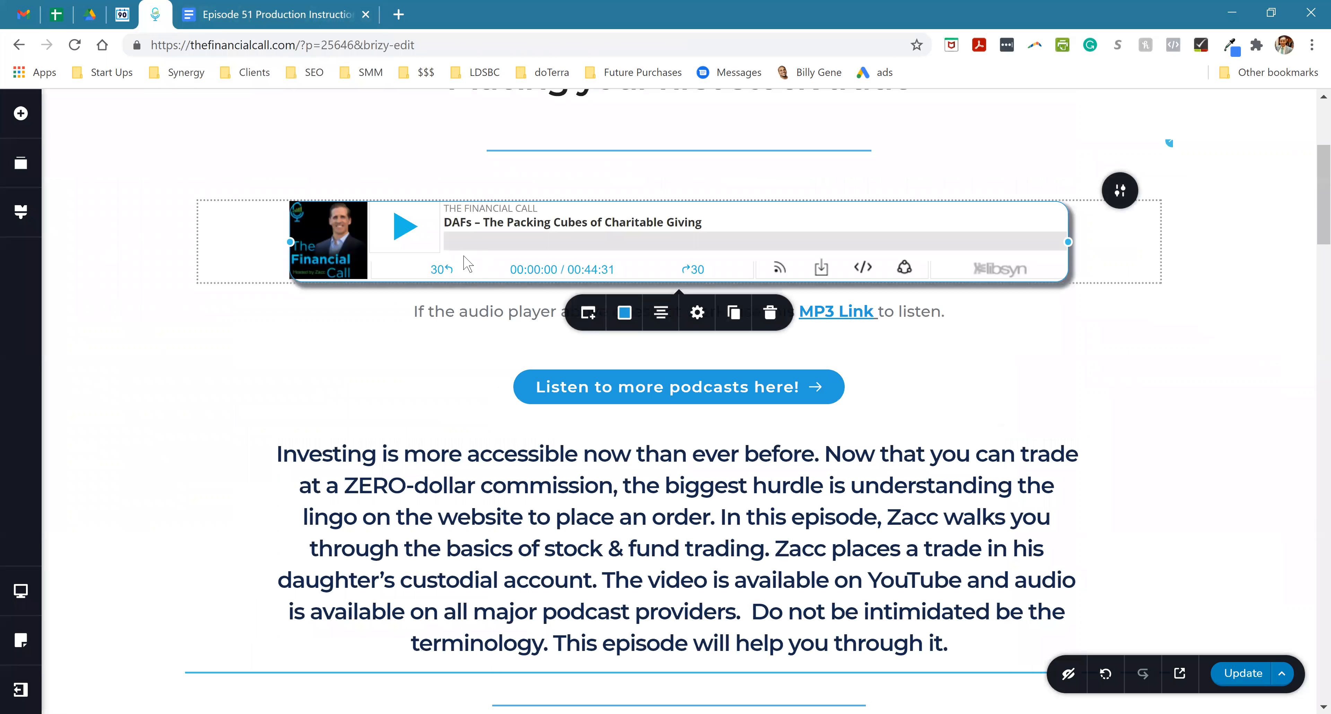
pyautogui.click(588, 316)
pyautogui.tripleClick(520, 390)
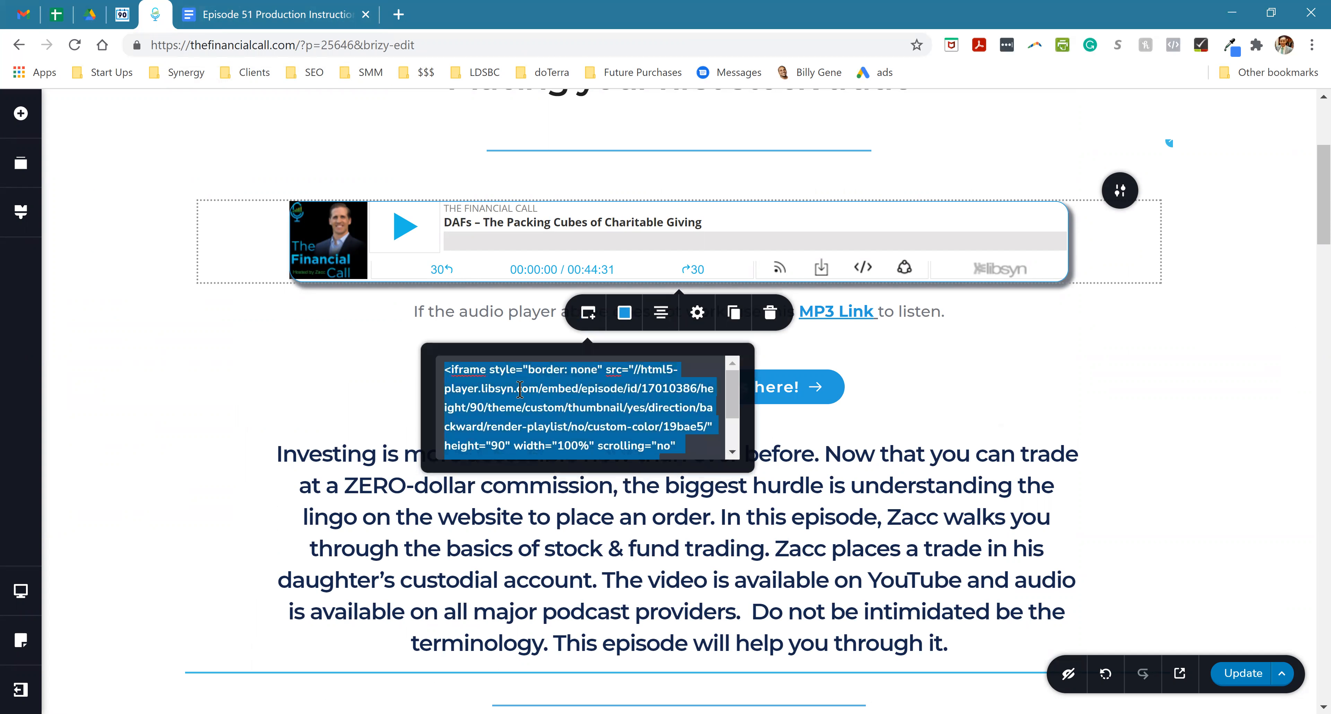
pyautogui.hotkey('ctrl', 'v')
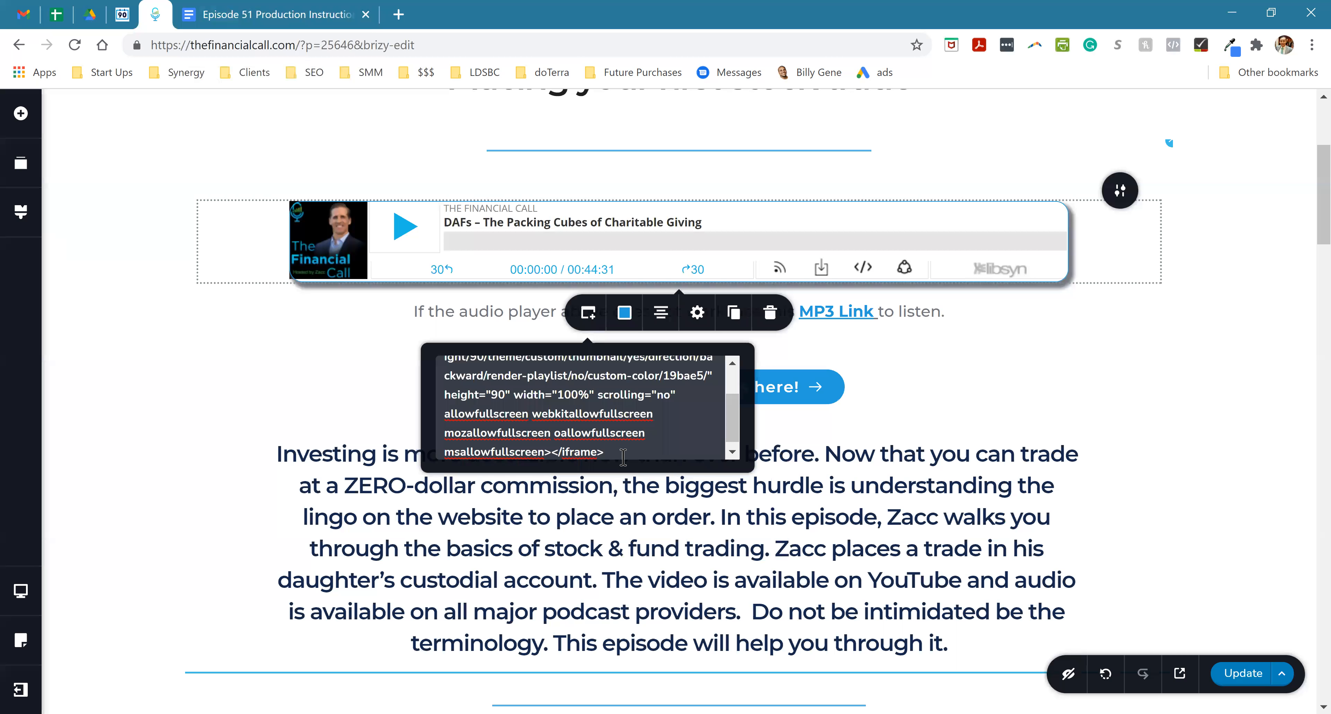
pyautogui.moveTo(652, 432); pyautogui.dragTo(655, 415)
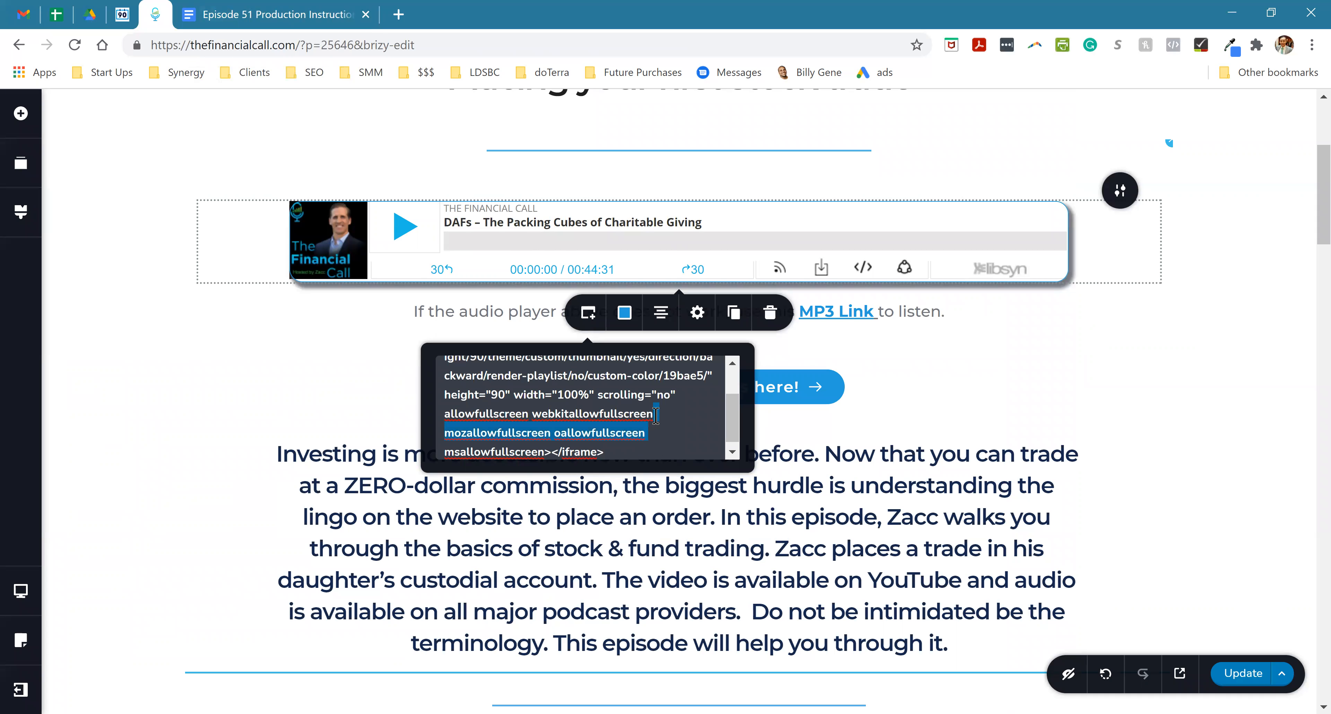
pyautogui.click(650, 374)
pyautogui.scroll(1, 657, 394)
pyautogui.scroll(1, 658, 395)
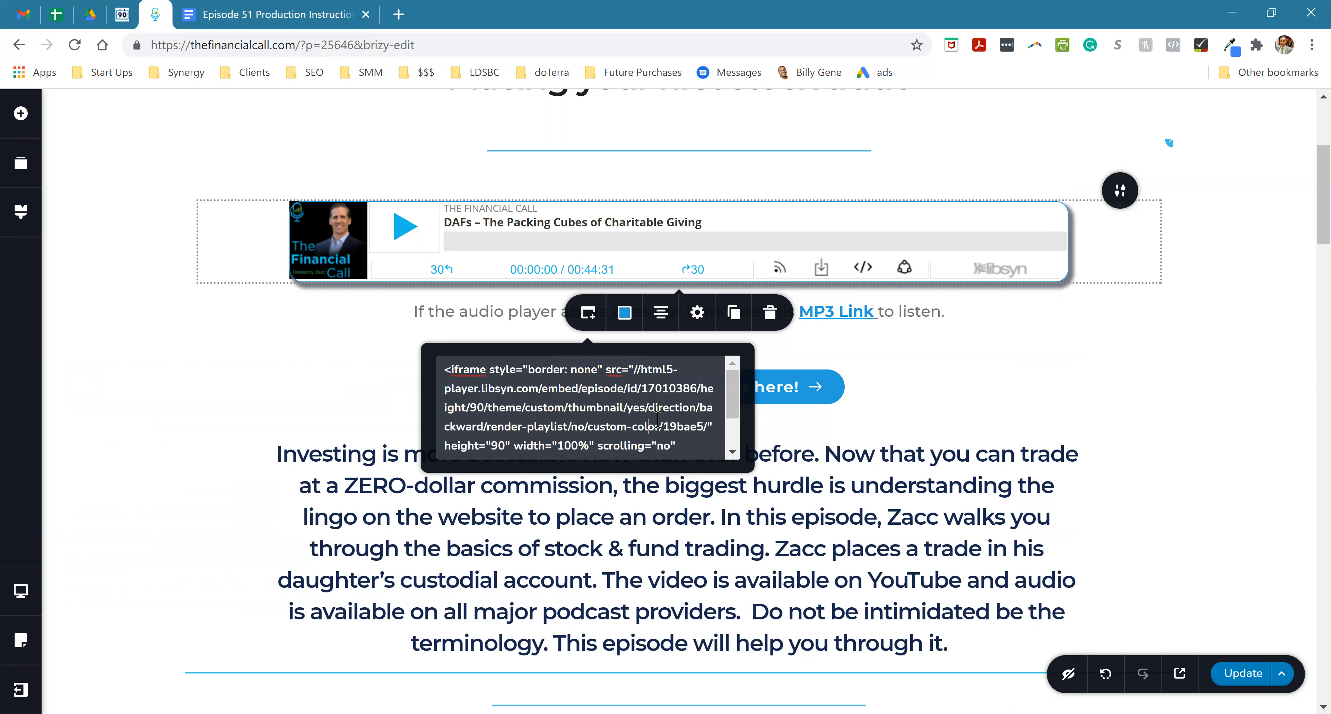
pyautogui.click(689, 517)
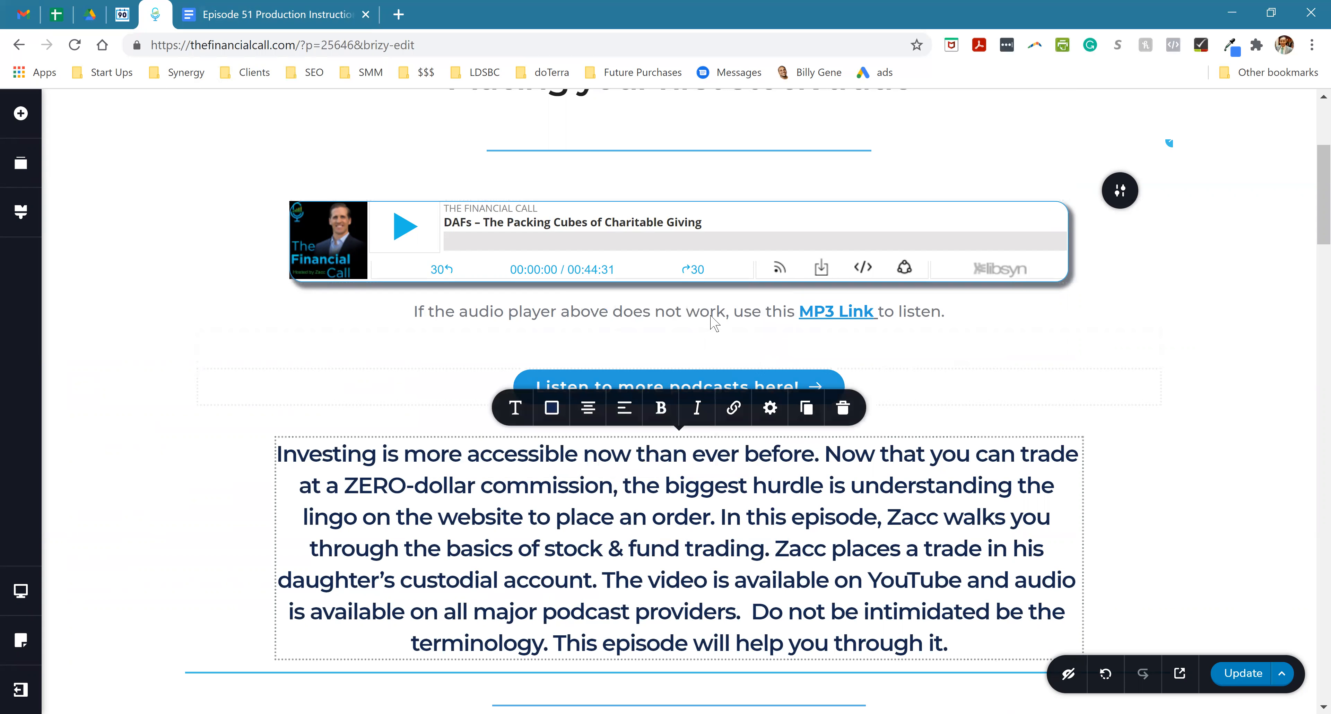
# - Switch to Gmail, open the "Podcast Episode 41 - go live 12/17/2020" thread from the inbox, and expand its collapsed messages
pyautogui.scroll(5, 637, 207)
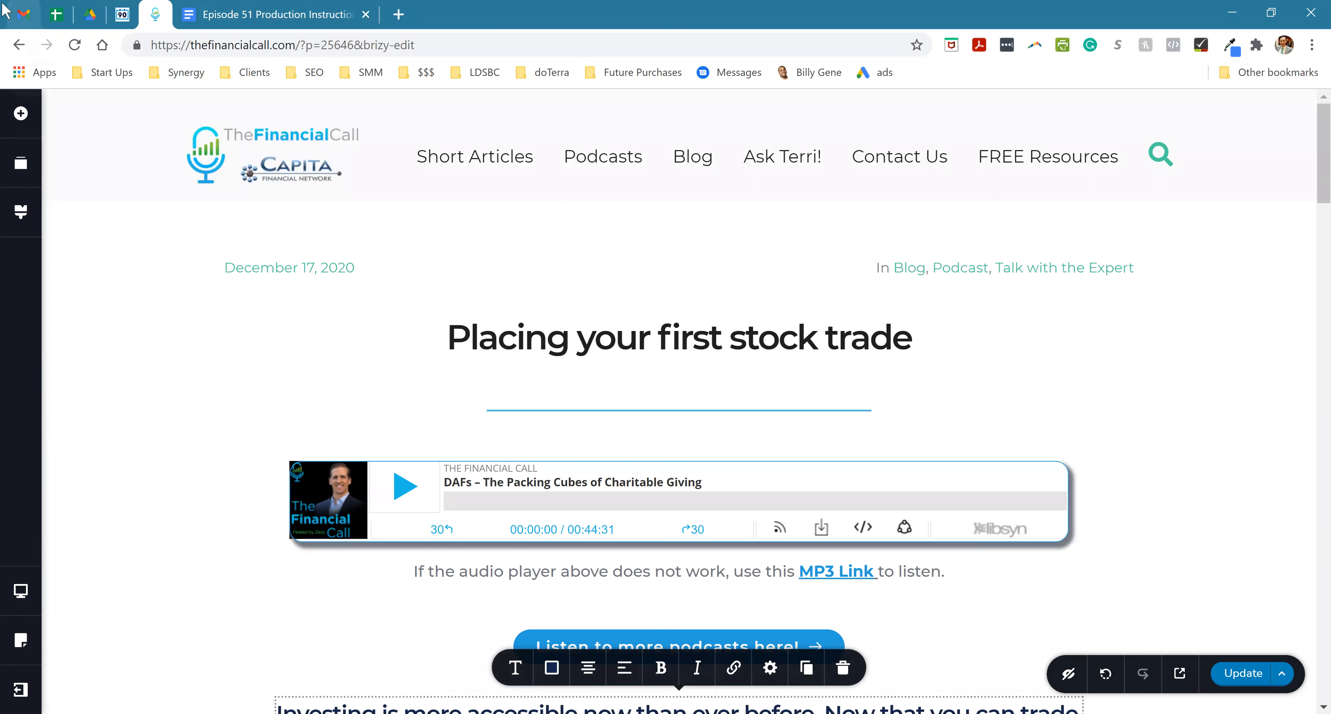
pyautogui.click(24, 15)
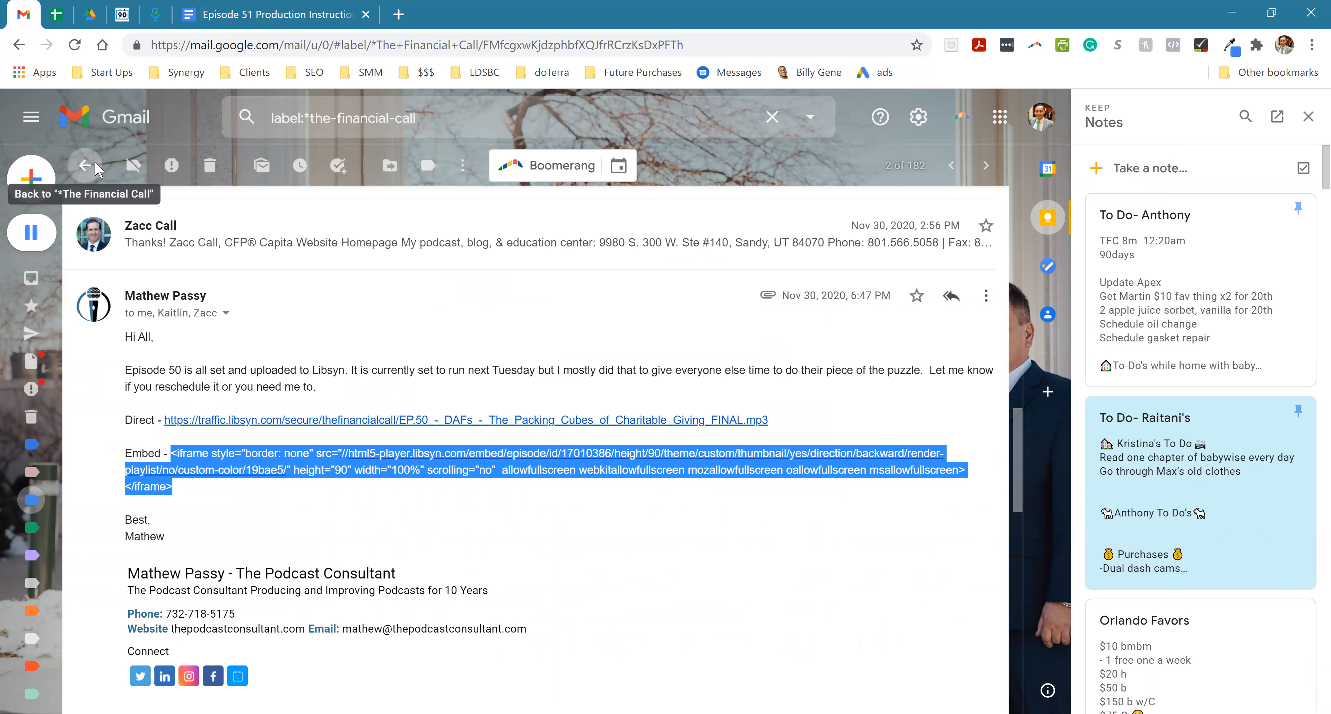
pyautogui.click(85, 165)
pyautogui.click(31, 278)
pyautogui.click(295, 298)
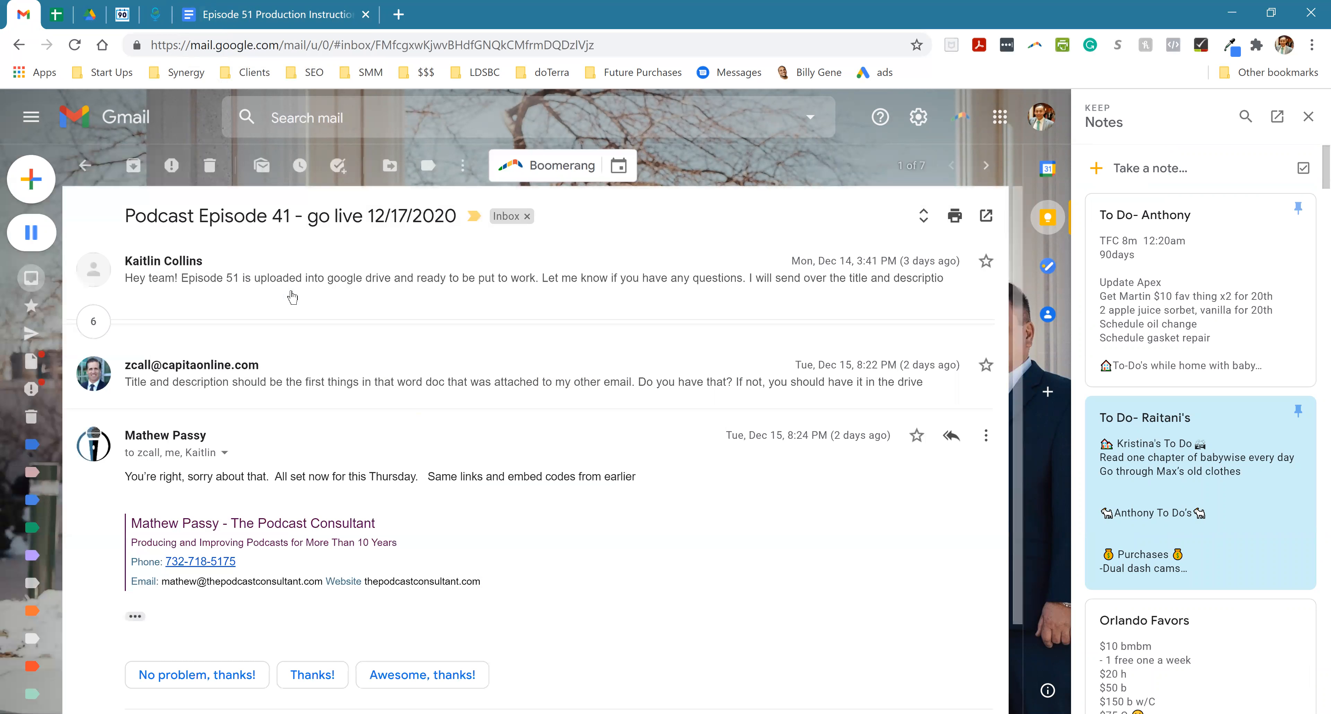
pyautogui.click(98, 330)
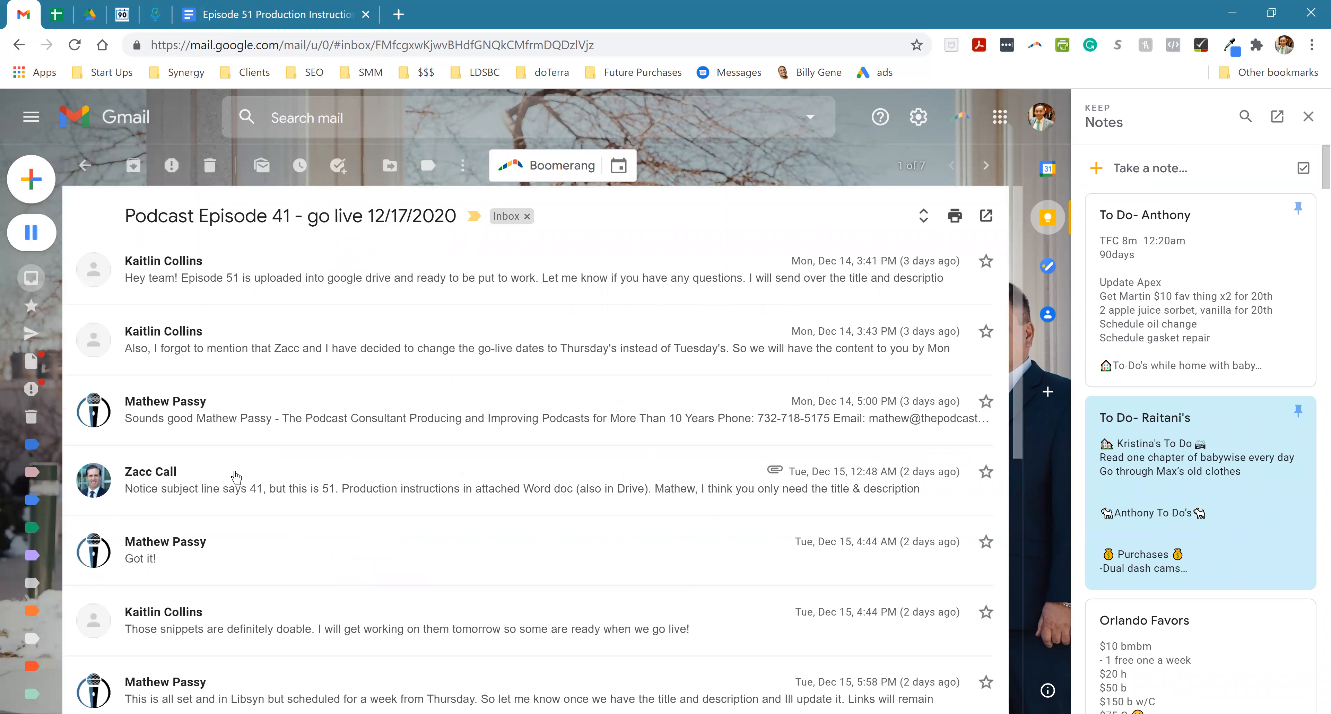
# - Expand the Dec 15, 5:58 PM message in the thread and copy its full iframe embed code
pyautogui.scroll(-2, 235, 524)
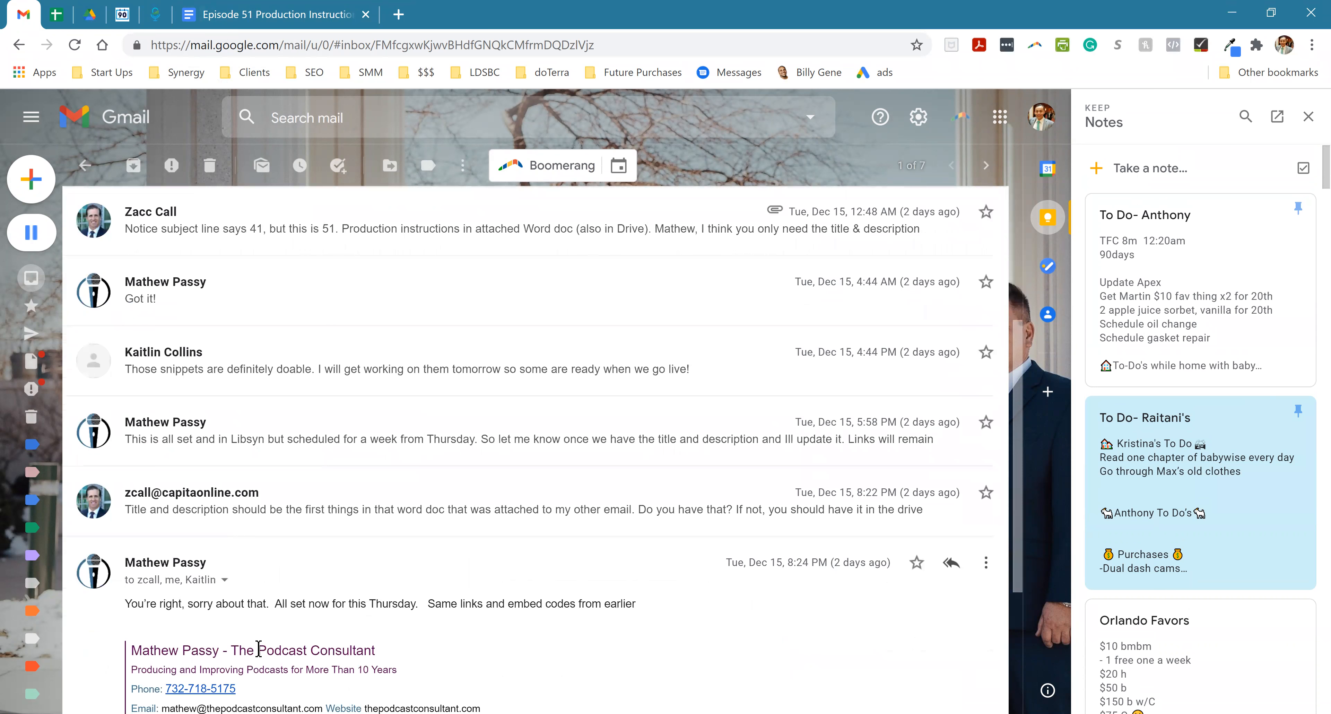
pyautogui.click(224, 429)
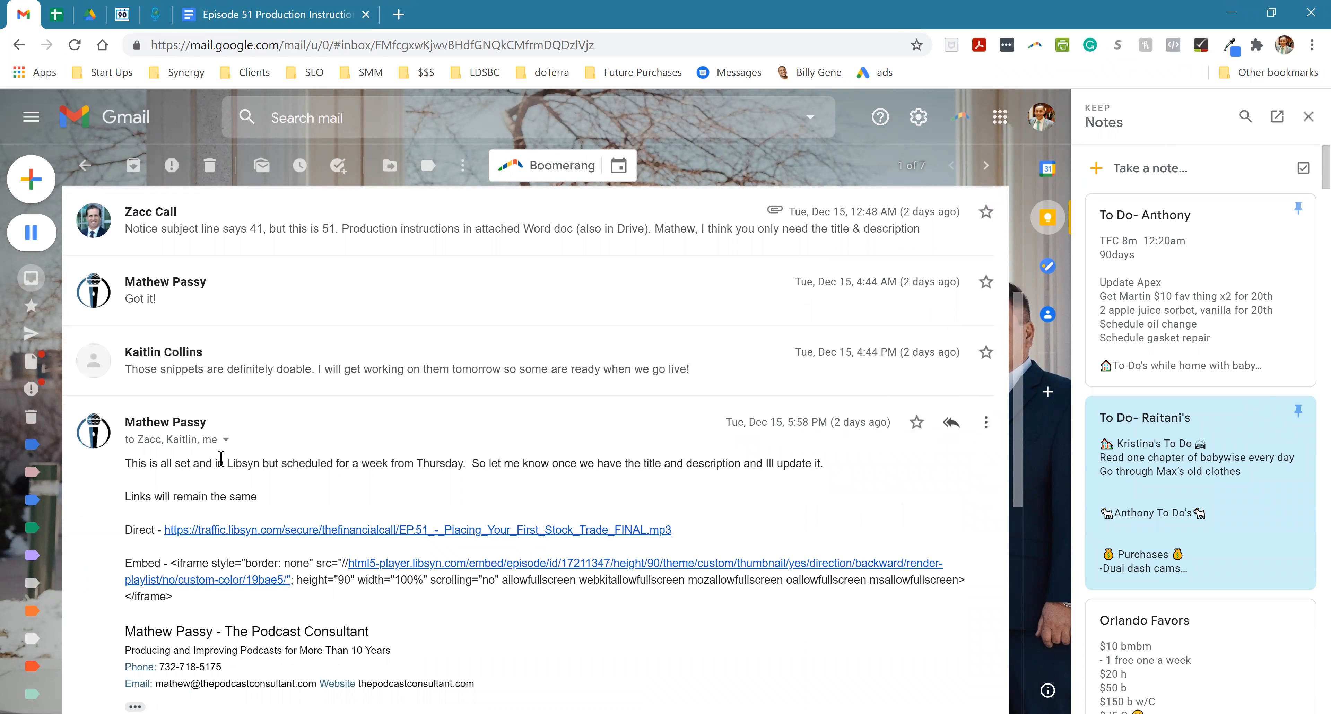
pyautogui.moveTo(169, 567); pyautogui.dragTo(187, 604)
# - Switch to the Brizy editor and replace the audio player's embed code with the copied iframe code
pyautogui.click(206, 13)
pyautogui.click(155, 14)
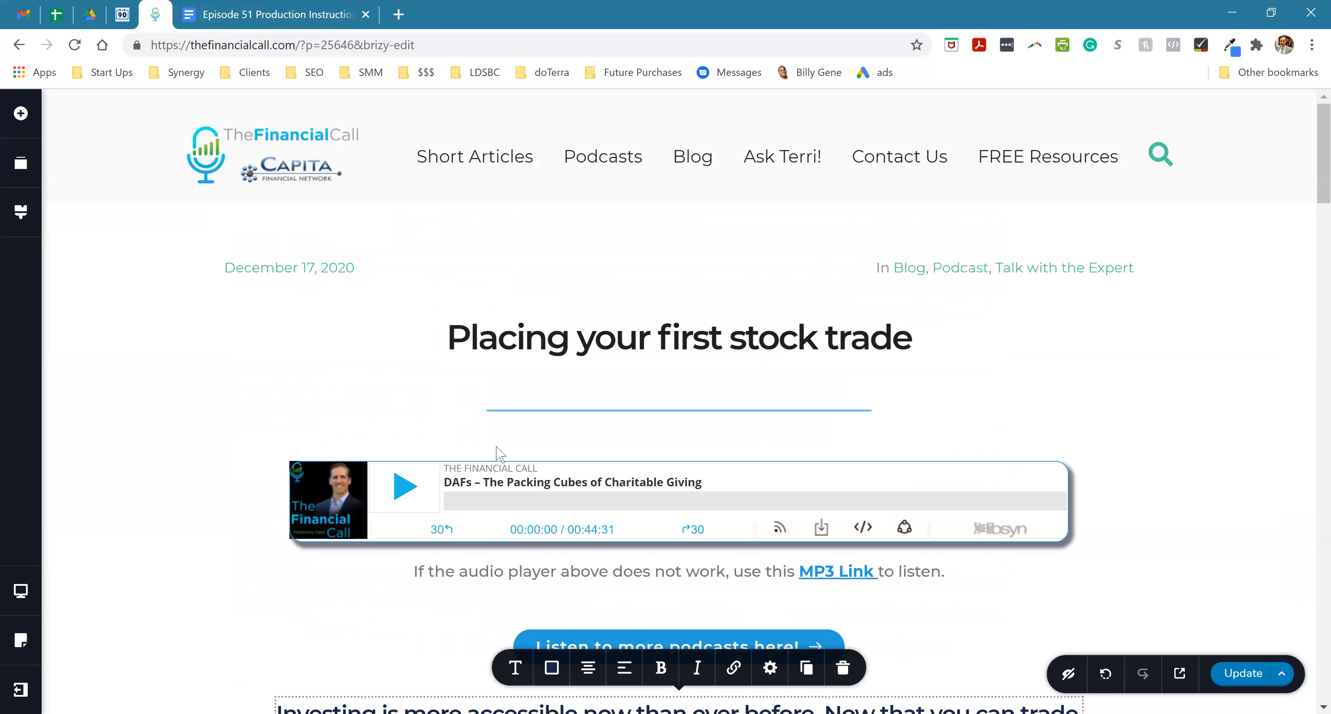
pyautogui.click(564, 491)
pyautogui.click(584, 430)
pyautogui.tripleClick(553, 338)
pyautogui.hotkey('ctrl', 'v')
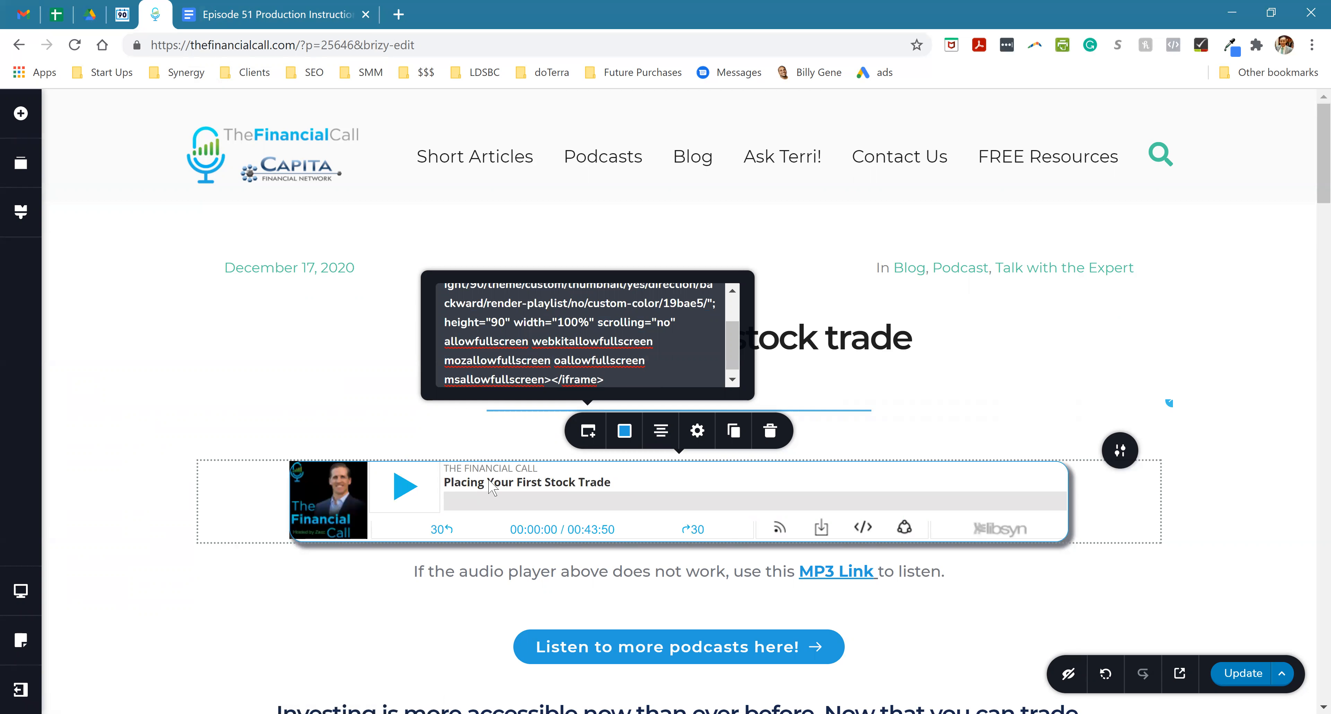
# - Copy the Direct MP3 URL from the Gmail message and set it as the target of the "MP3 Link" text in Brizy
pyautogui.click(770, 578)
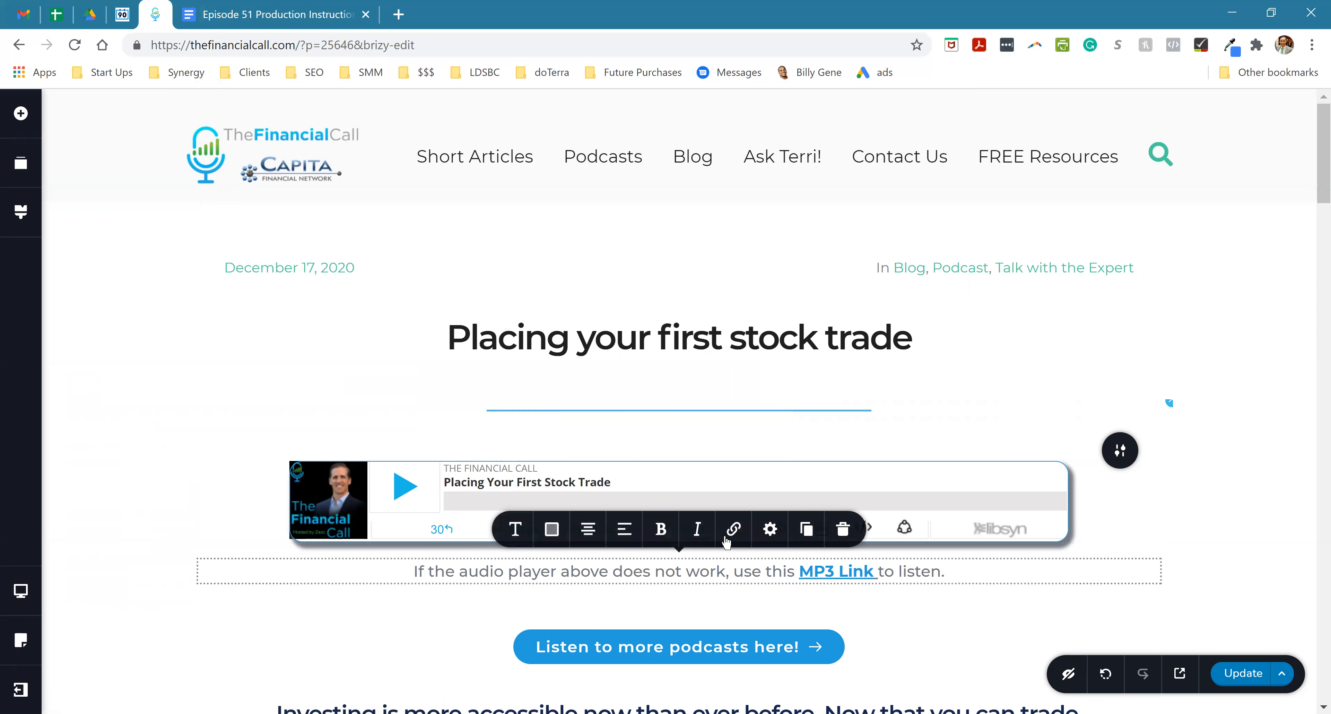
pyautogui.click(23, 14)
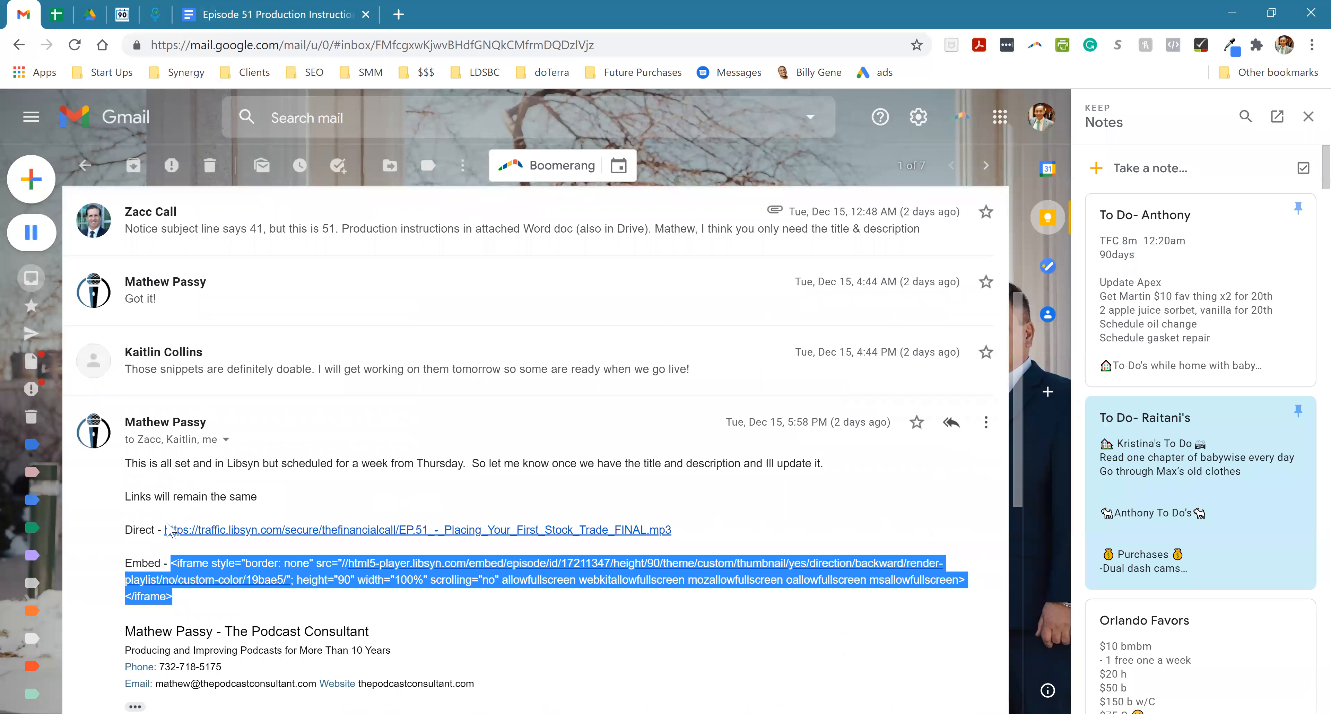
pyautogui.moveTo(163, 528); pyautogui.dragTo(689, 542)
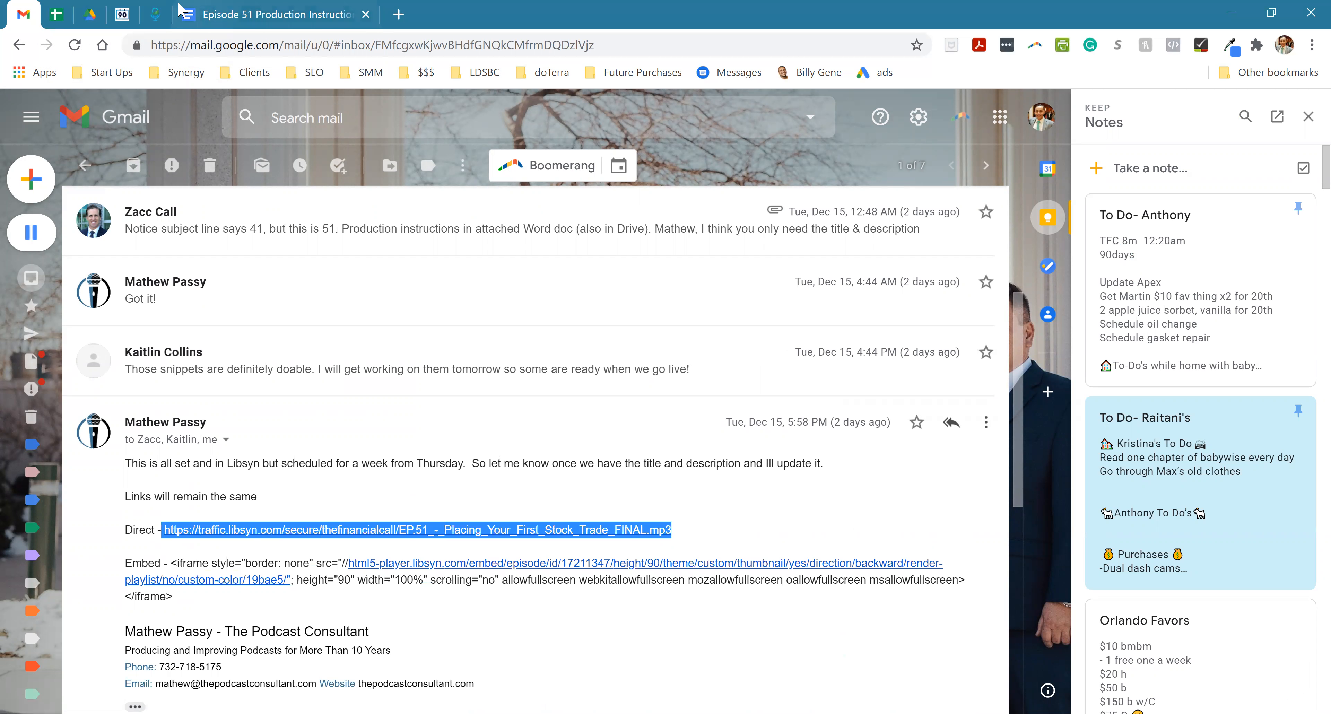
pyautogui.click(155, 13)
pyautogui.moveTo(879, 571); pyautogui.dragTo(798, 568)
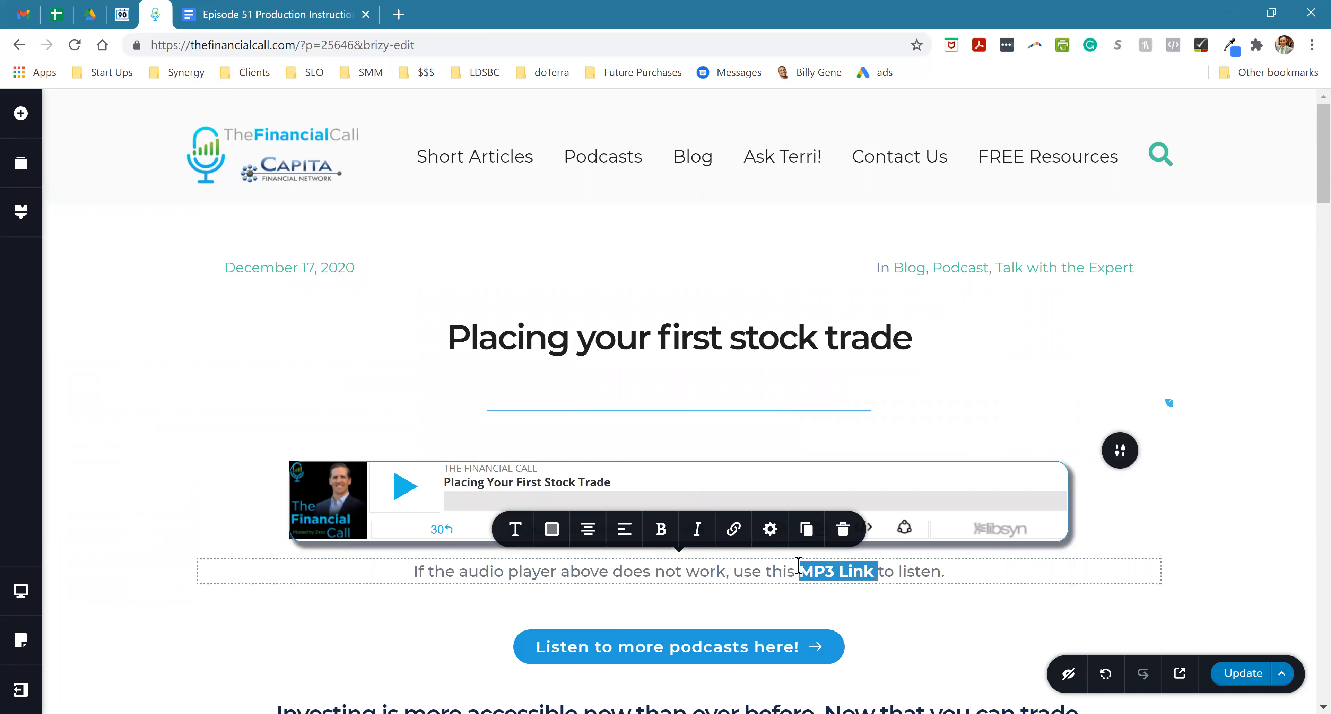
pyautogui.click(733, 529)
pyautogui.hotkey('ctrl', 'a')
pyautogui.hotkey('ctrl', 'v')
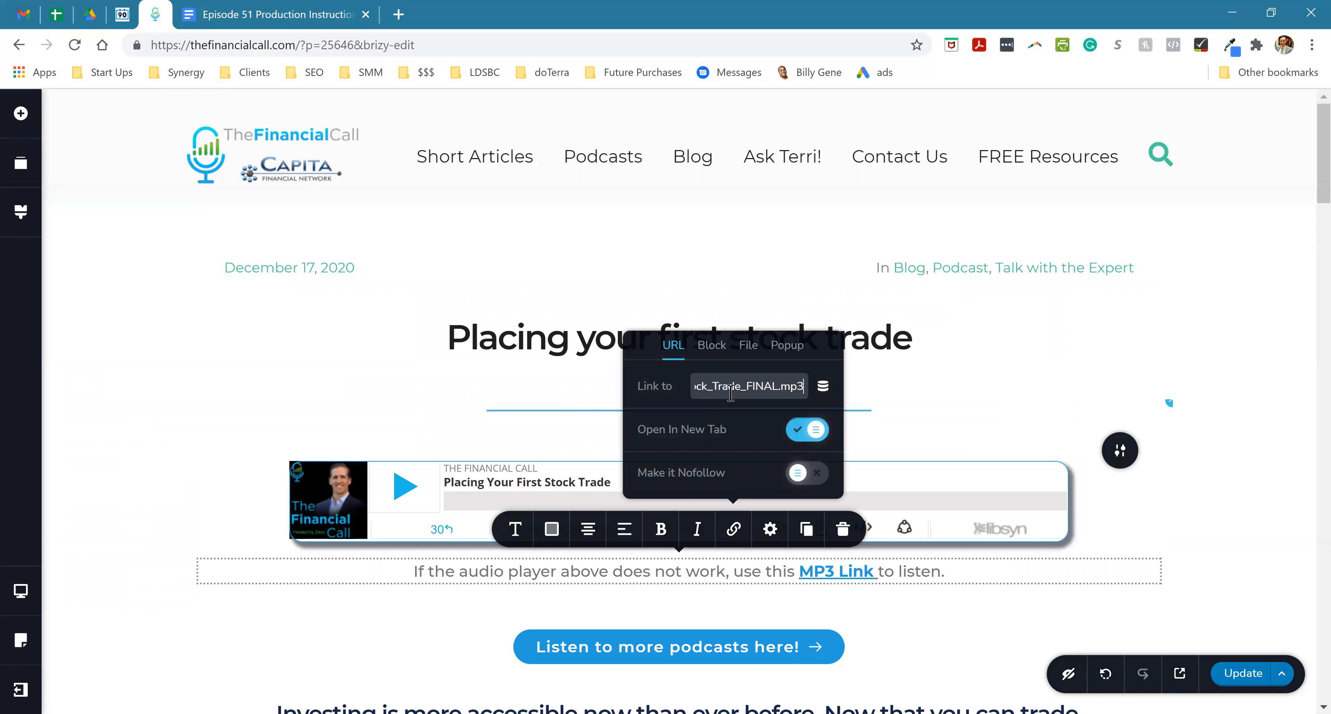
pyautogui.click(907, 609)
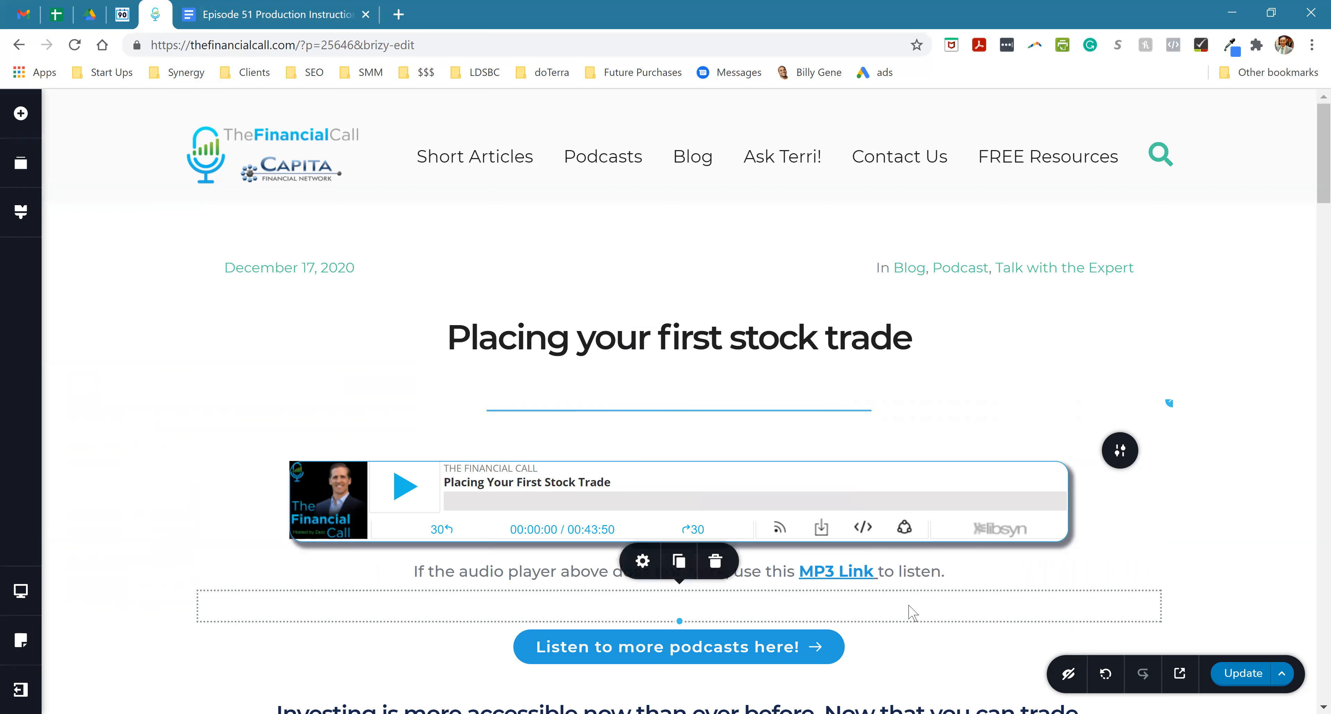
# - Copy the three paragraphs under "Additional Text for the Podcast Page" from the Episode 51 Production Instructions document
pyautogui.scroll(-8, 873, 578)
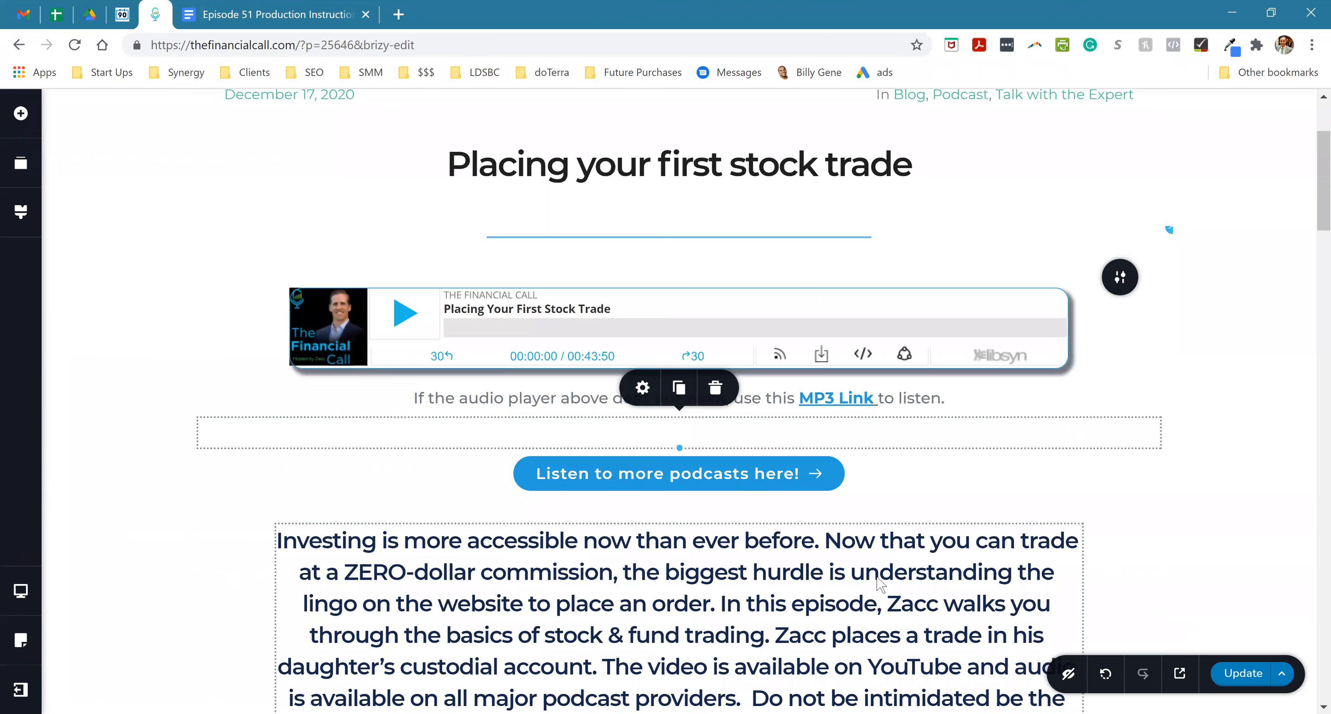
pyautogui.scroll(-5, 882, 569)
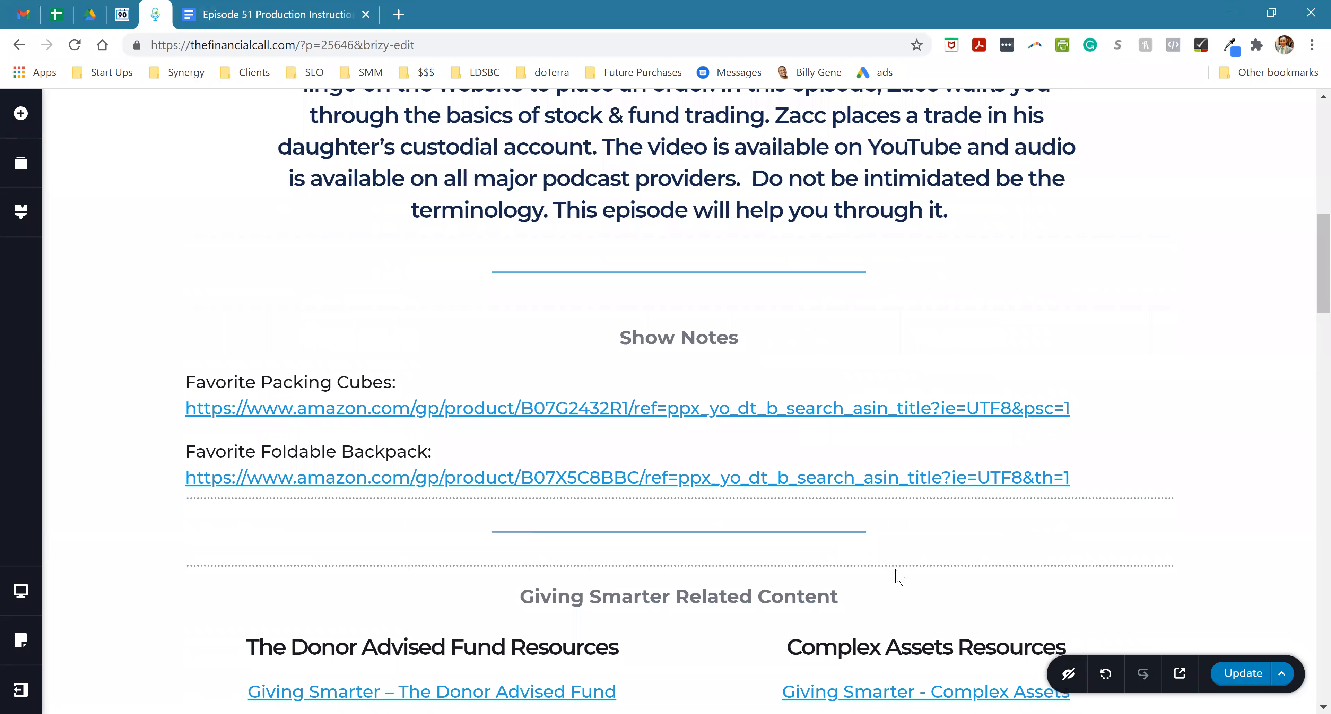
pyautogui.click(253, 13)
pyautogui.scroll(-7, 519, 489)
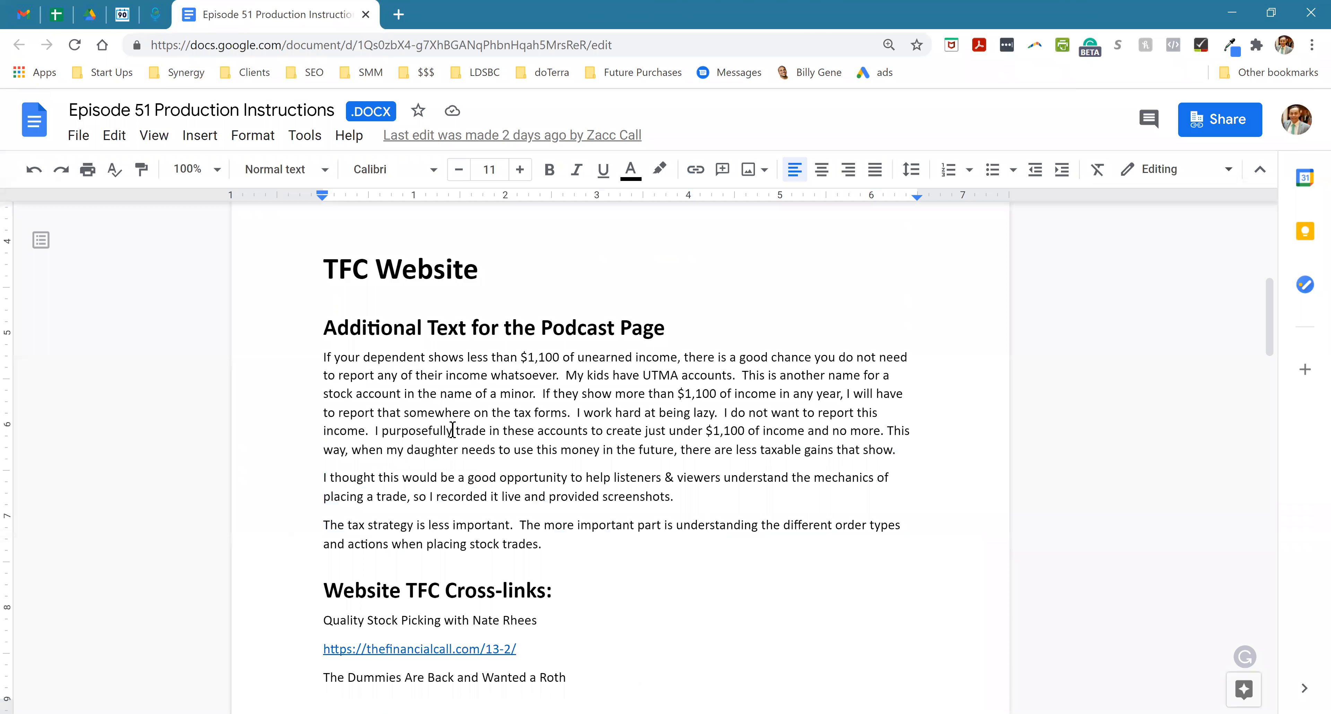
pyautogui.tripleClick(564, 431)
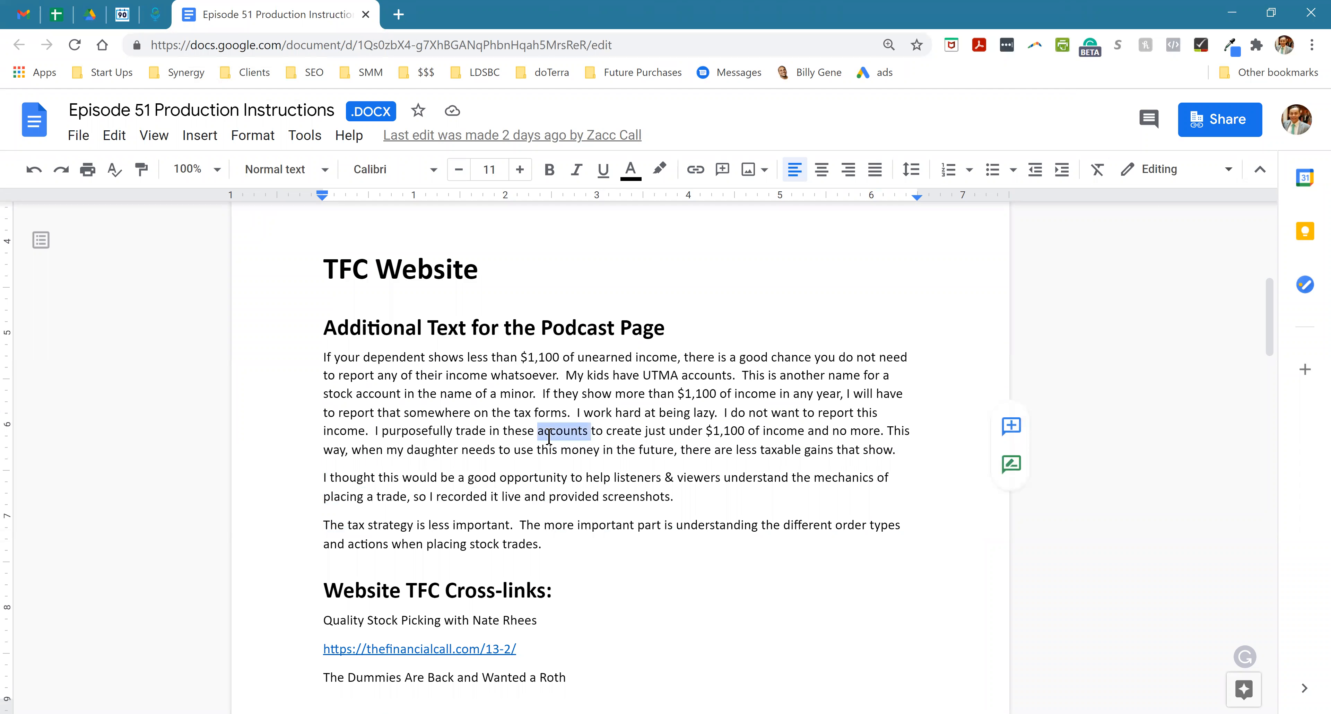
pyautogui.click(554, 589)
pyautogui.moveTo(544, 547); pyautogui.dragTo(307, 357)
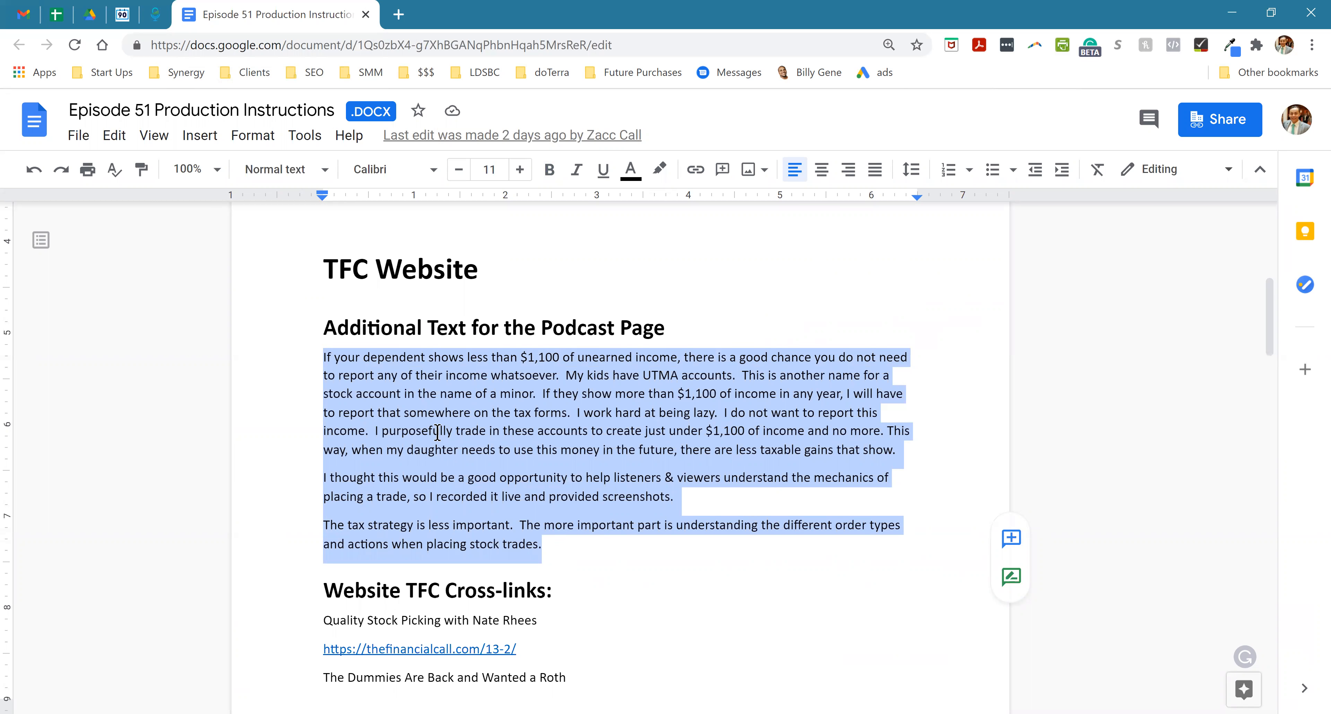
pyautogui.scroll(5, 634, 469)
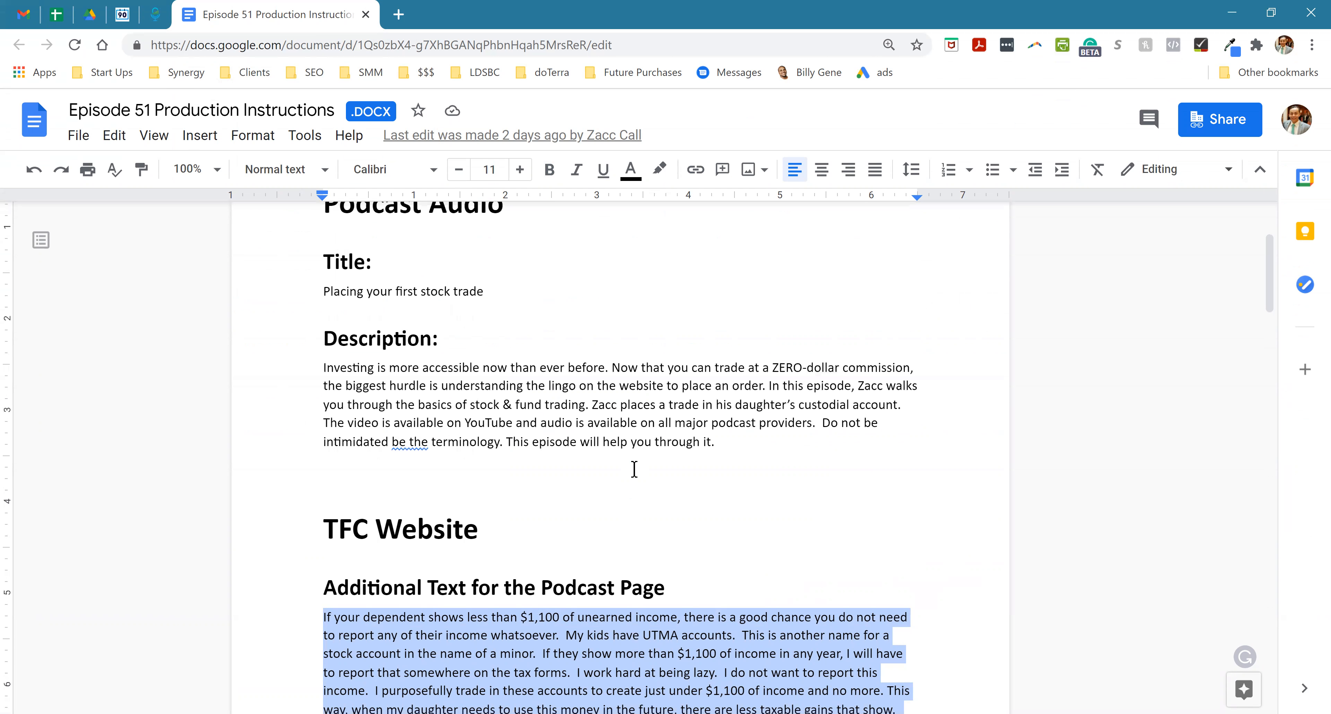
pyautogui.scroll(3, 634, 468)
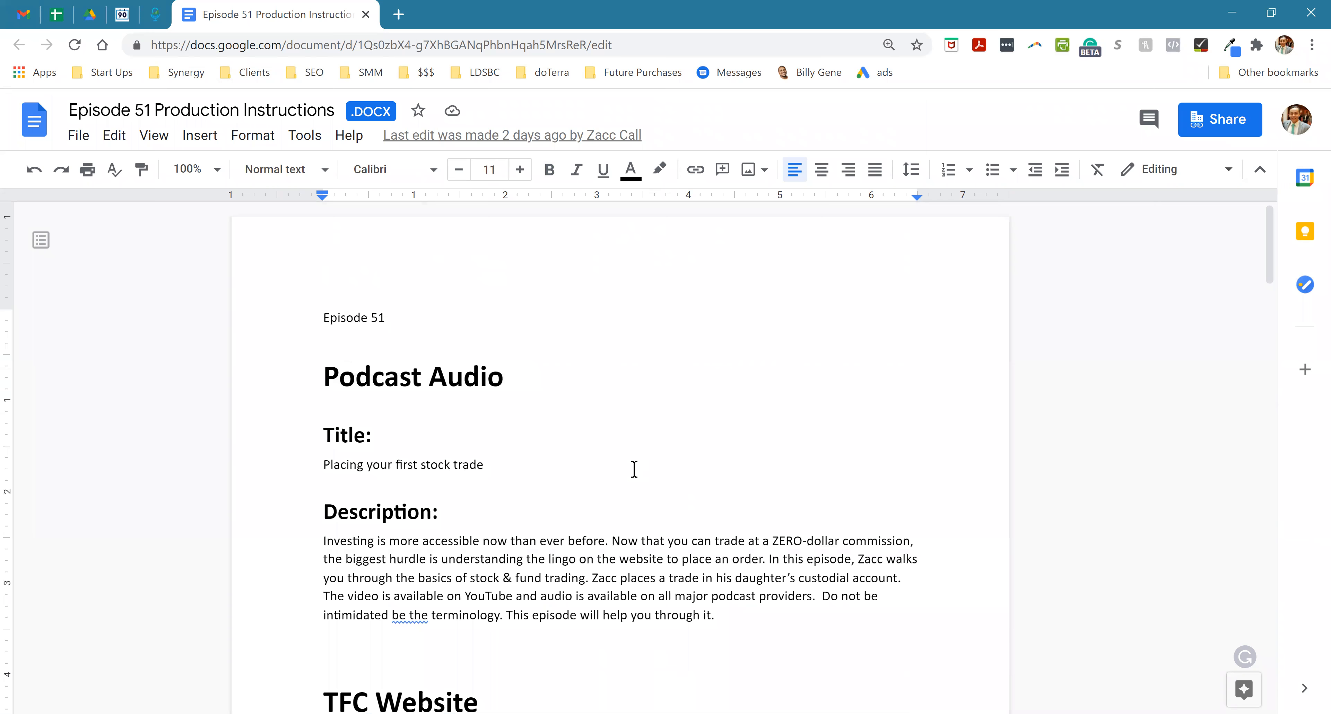
pyautogui.scroll(-6, 634, 469)
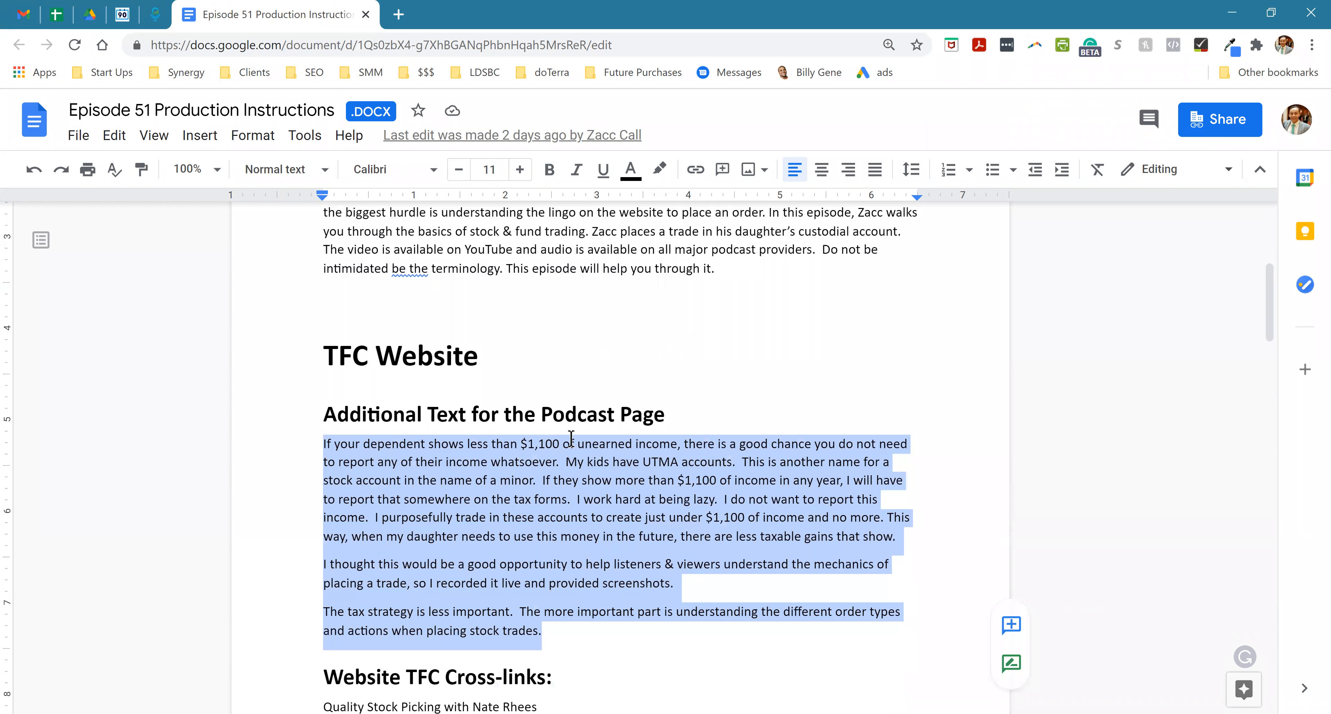
pyautogui.scroll(-3, 571, 438)
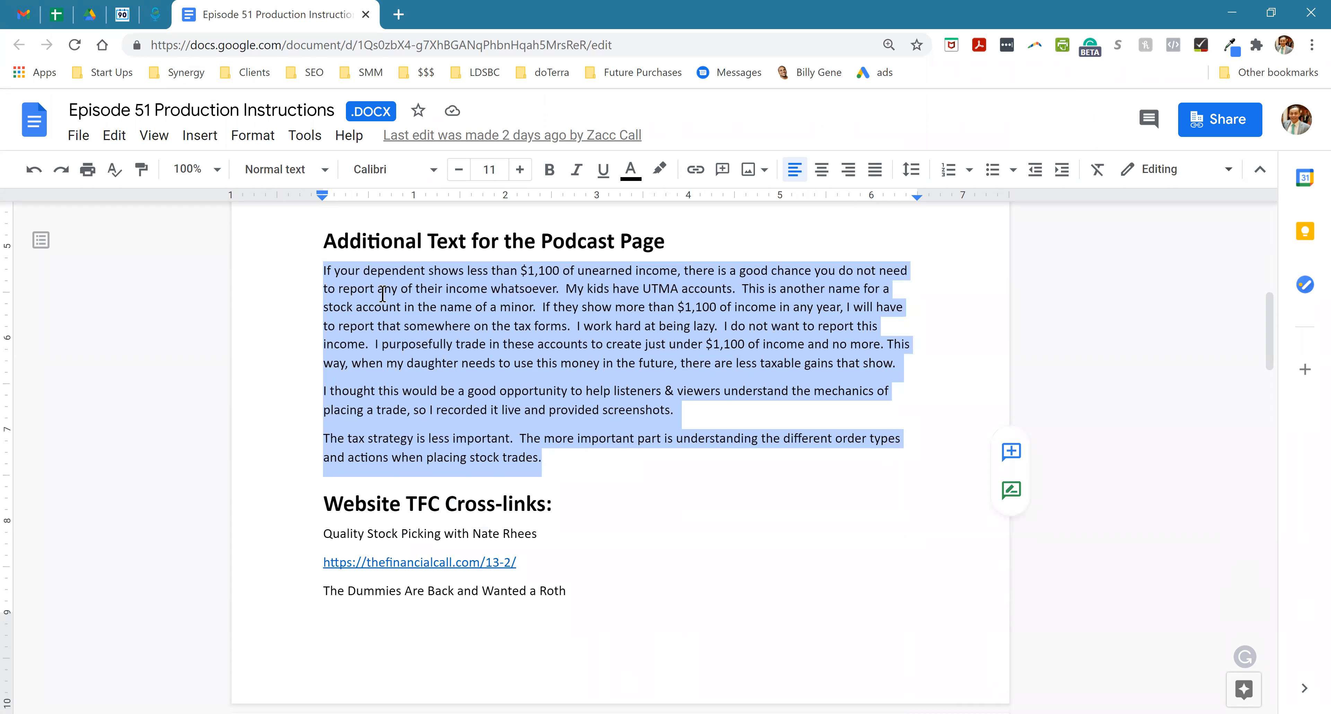
# - In Brizy, replace the Favorite Packing Cubes text and link under Show Notes with the copied paragraphs
pyautogui.click(155, 14)
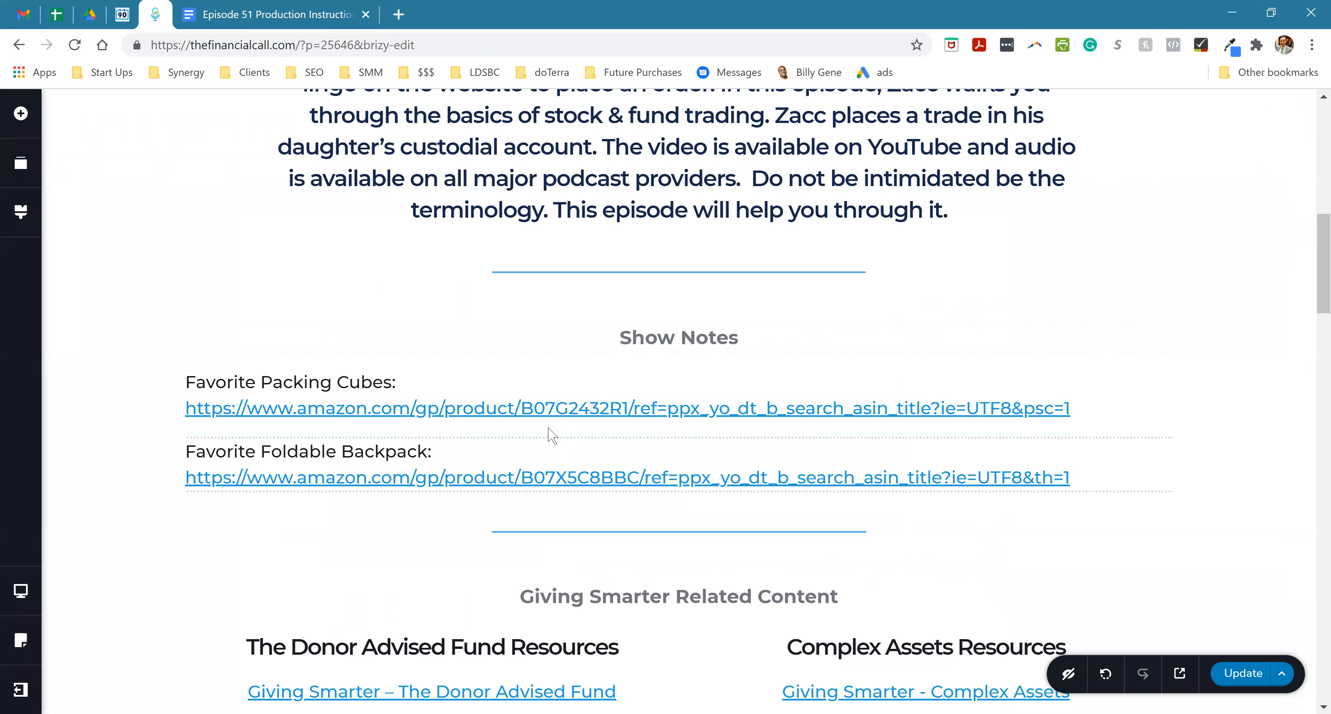
pyautogui.click(532, 383)
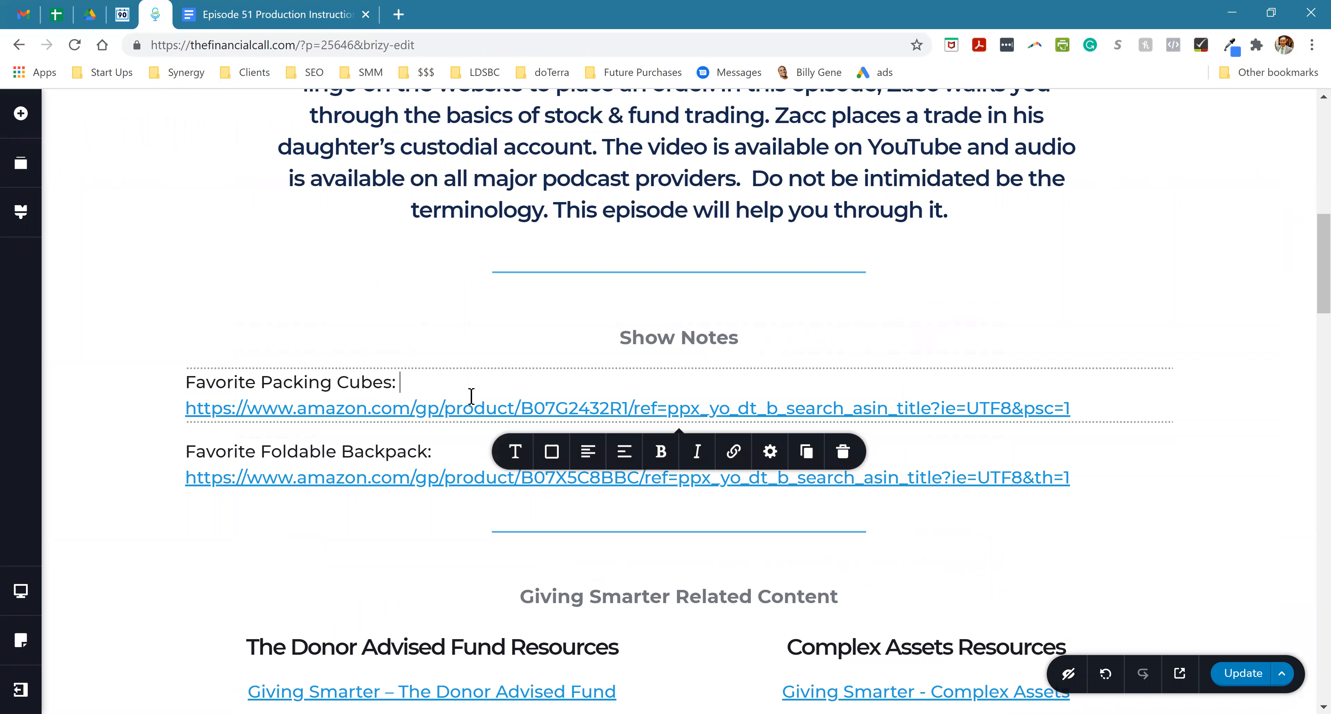
pyautogui.moveTo(1119, 412); pyautogui.dragTo(184, 384)
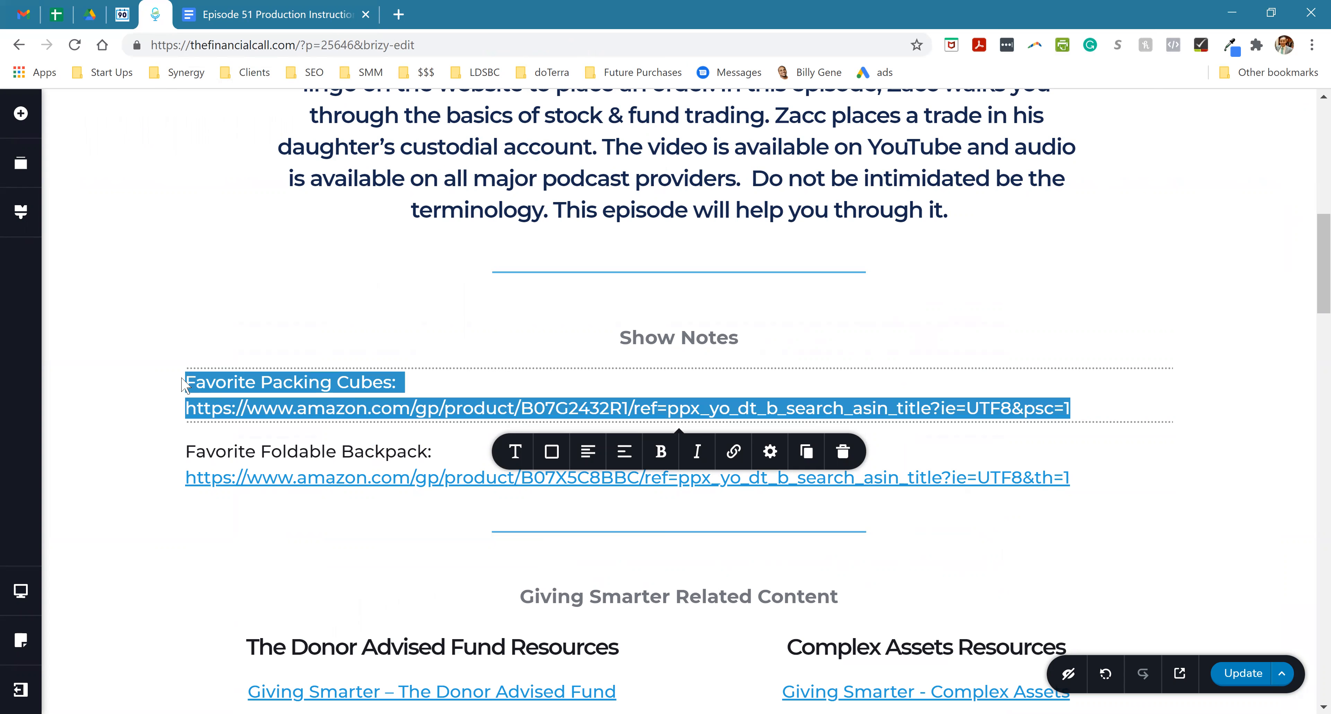
pyautogui.write('If your dependent shows less than $1,100 of unearned income, there is a good chance you do not need to report any of their income whatsoever.  My kids have UTMA accounts.  This is another name for a stock account in the name of a minor.  If they show more than $1,100 of income in any year, I will have to report that somewhere on the tax forms.  I work hard at being lazy.  I do not want to report this income.  I purposefully trade in these accounts to create just under $1,100 of income and no more. This way, when my daughter needs to use this money in the future, there are less taxable gains that show.I thought this would be a good opportunity to help listeners & viewers understand the mechanics of placing a trade, so I recorded it live and provided screenshots.The tax strategy is less important.  The more important part is understanding the different order types and actions when placing stock trades.')
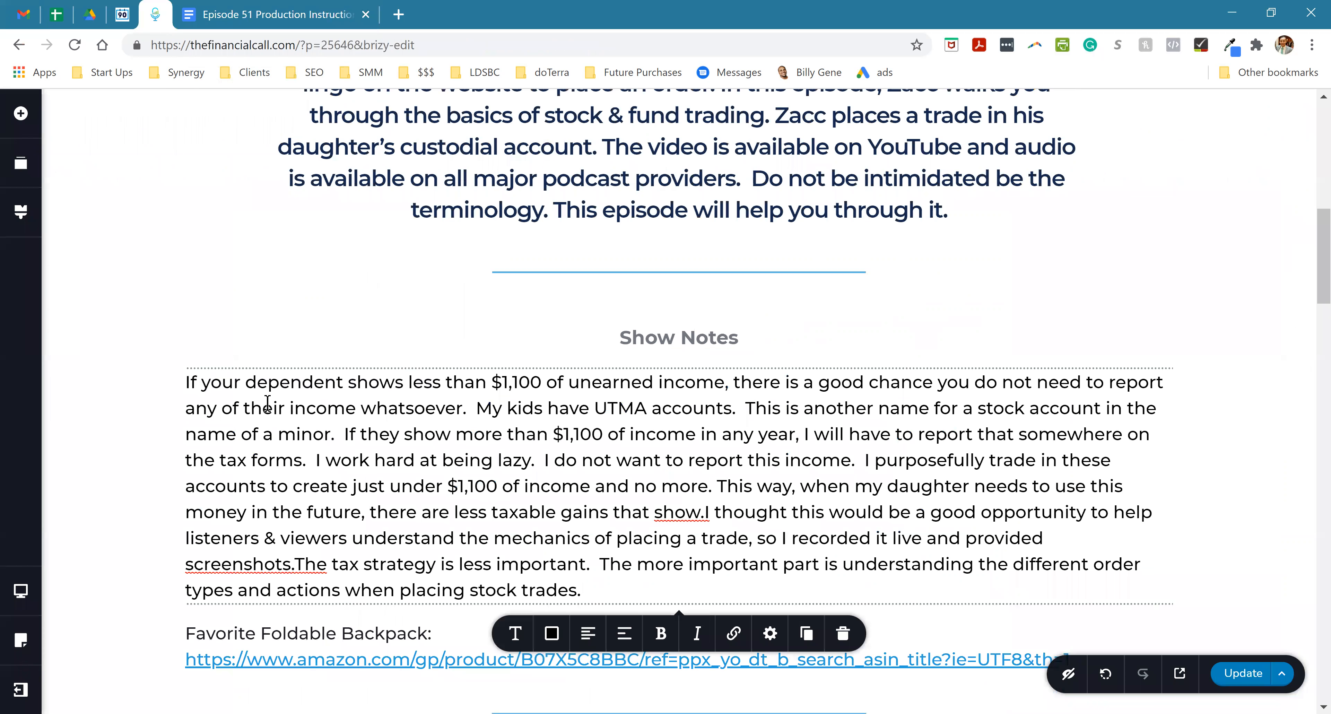
# - Separate the pasted show notes into three paragraphs with blank lines before "I thought this would" and "The tax strategy"
pyautogui.press('Return')
pyautogui.press('Return')
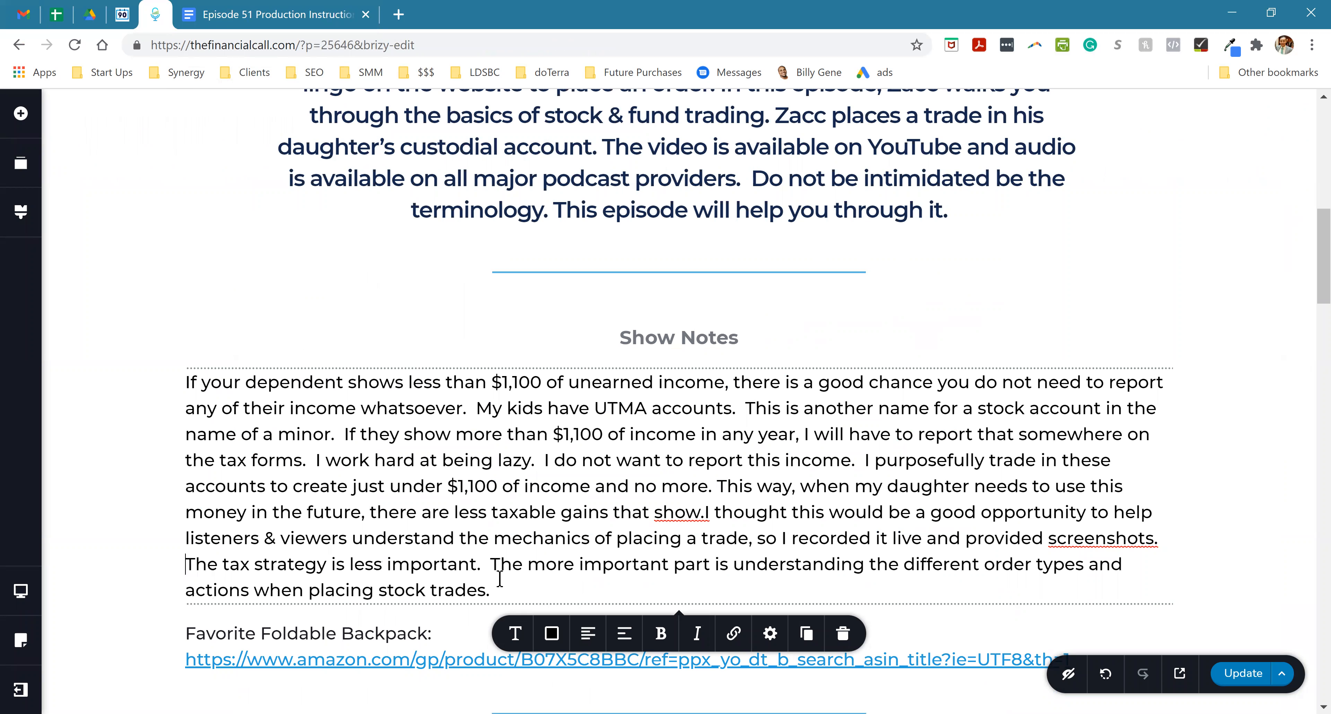
pyautogui.click(705, 513)
pyautogui.press('Return')
pyautogui.press('Return')
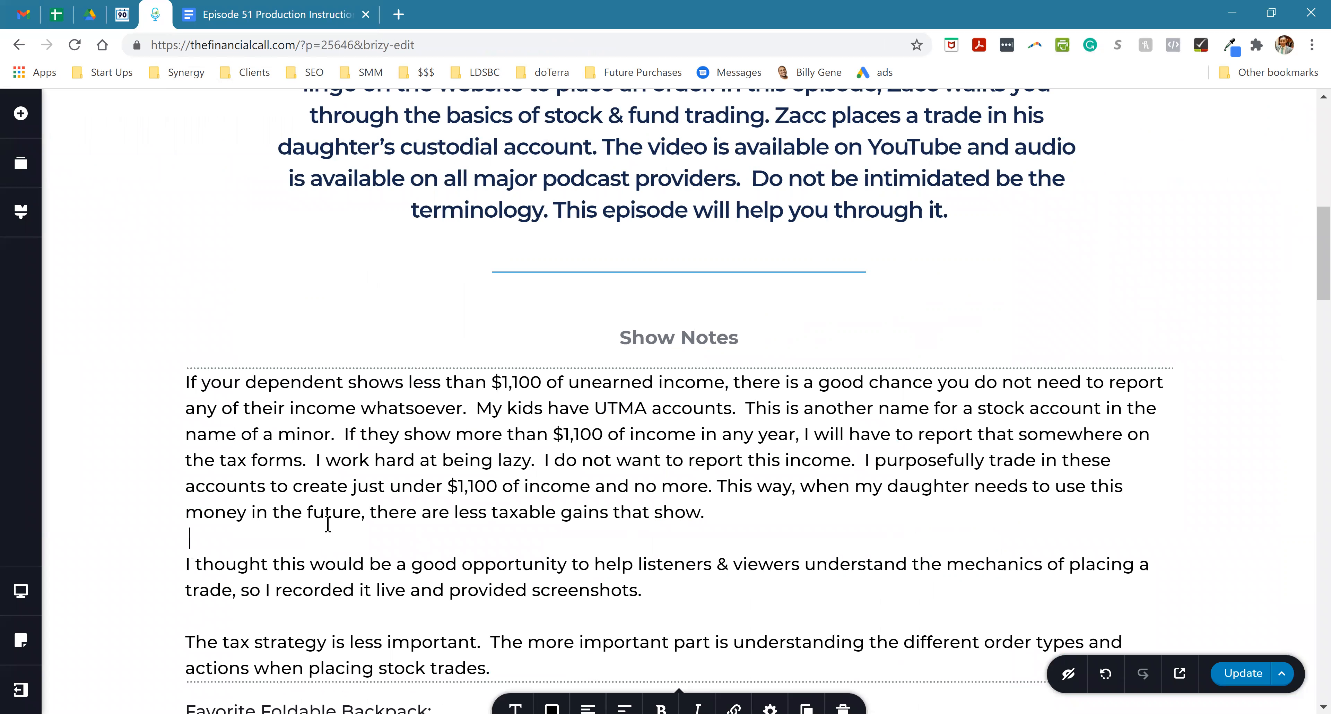
# - Delete the Donor Advised Fund and Complex Assets resource columns and the "All three 'Giving Smarter' Articles:" link
pyautogui.scroll(-3, 360, 489)
pyautogui.scroll(-2, 356, 503)
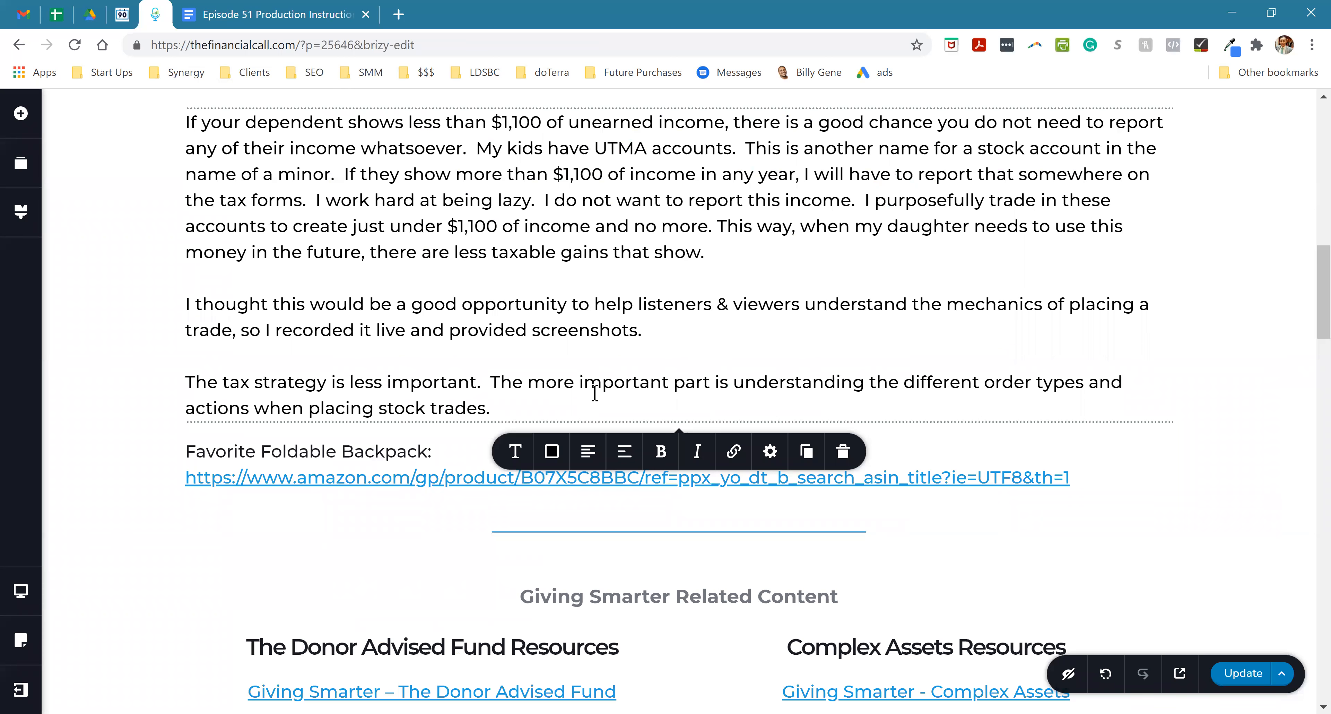
pyautogui.scroll(-5, 595, 393)
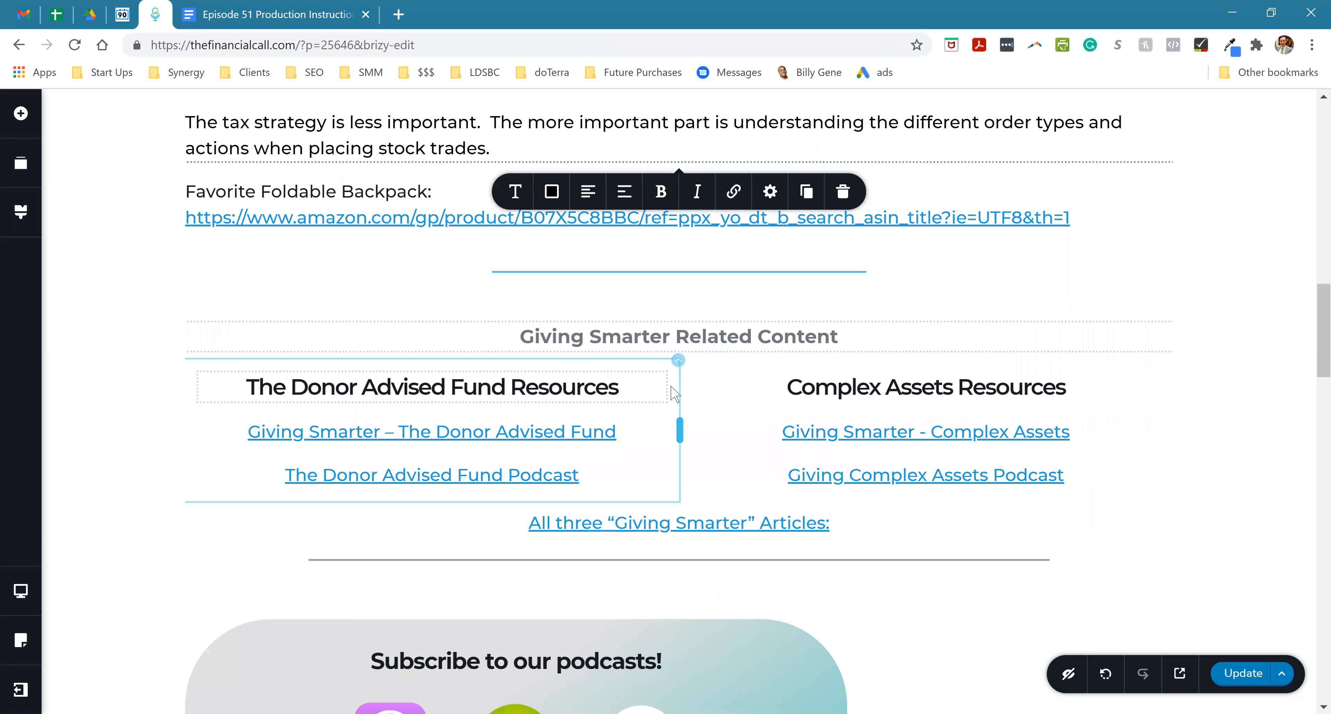
pyautogui.click(679, 360)
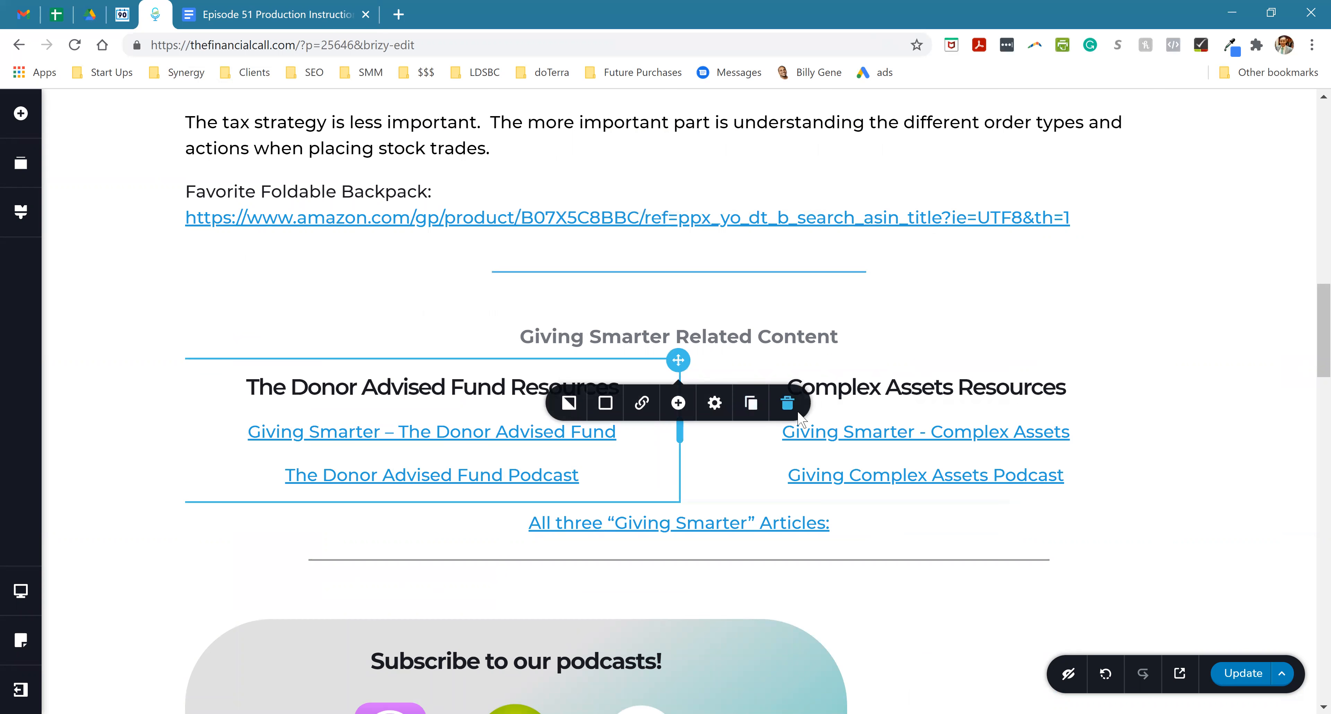
pyautogui.click(791, 402)
pyautogui.click(1170, 361)
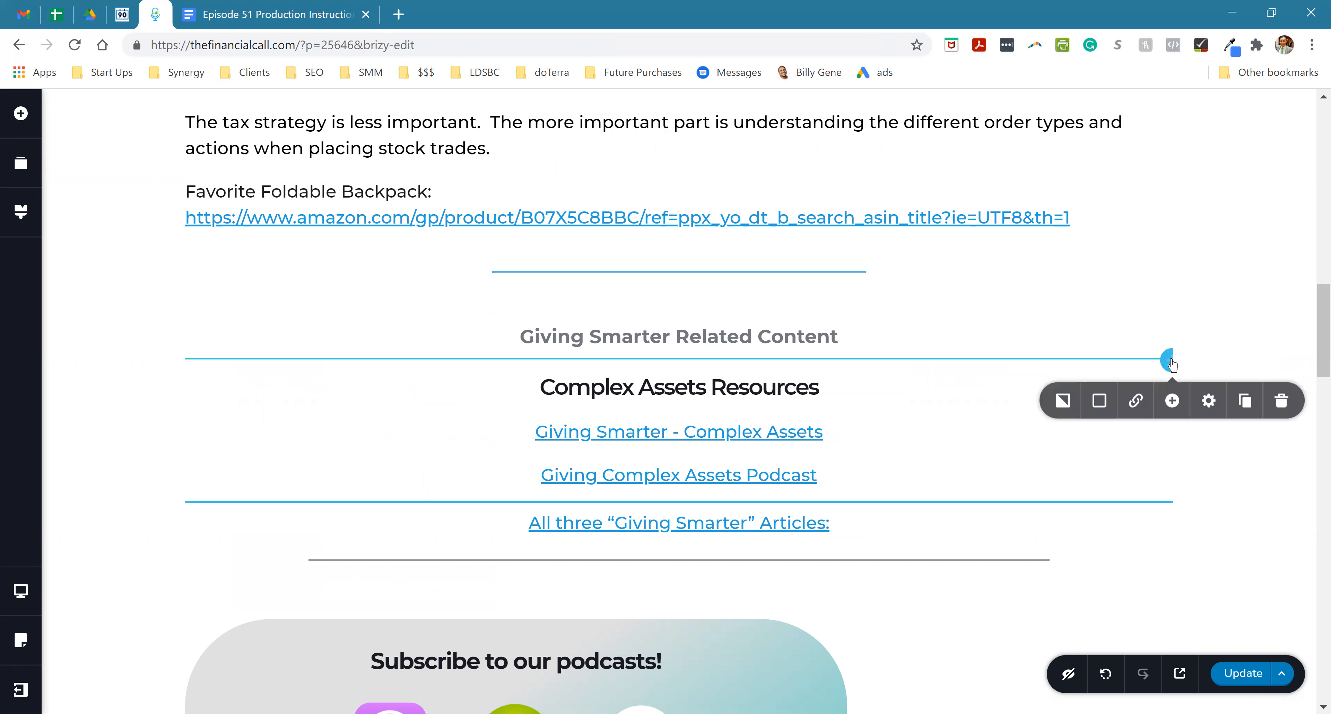
pyautogui.click(1284, 397)
pyautogui.click(827, 381)
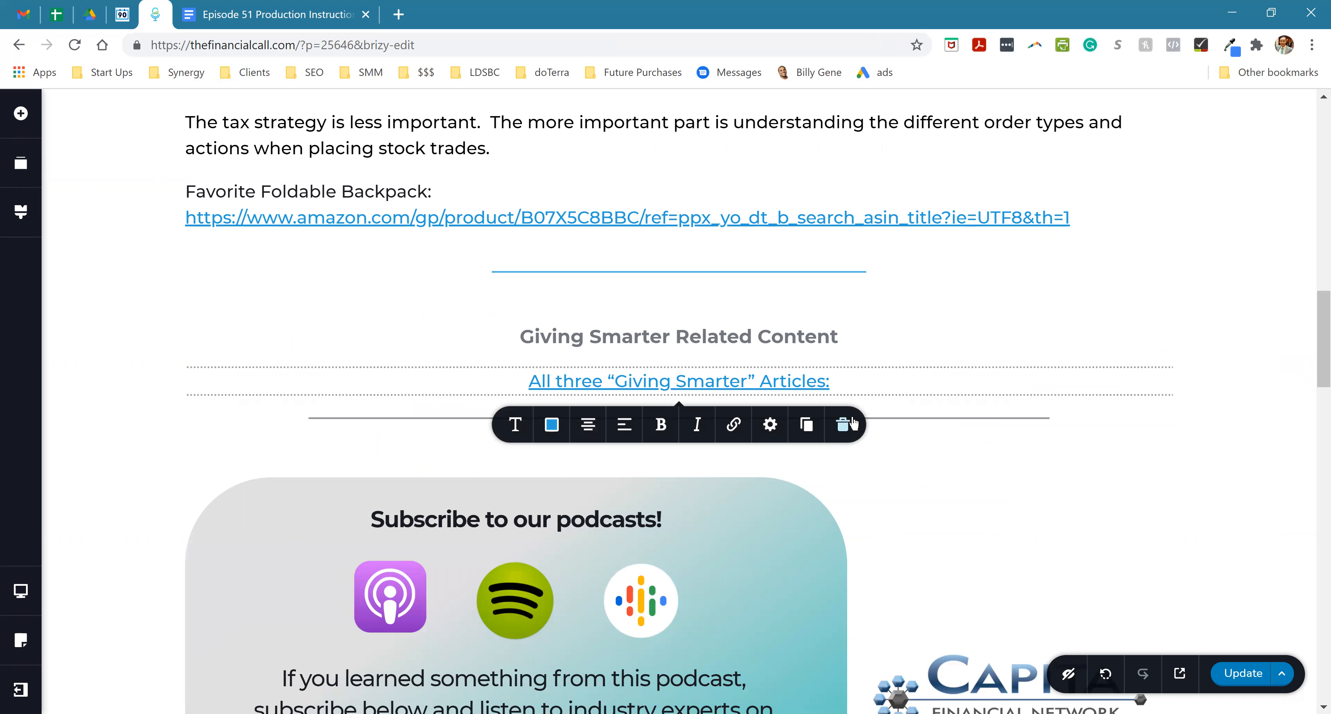
pyautogui.click(846, 420)
# - Move the Favorite Foldable Backpack text block below the "Giving Smarter Related Content" heading and center-align it
pyautogui.moveTo(415, 184); pyautogui.dragTo(606, 365)
pyautogui.click(476, 310)
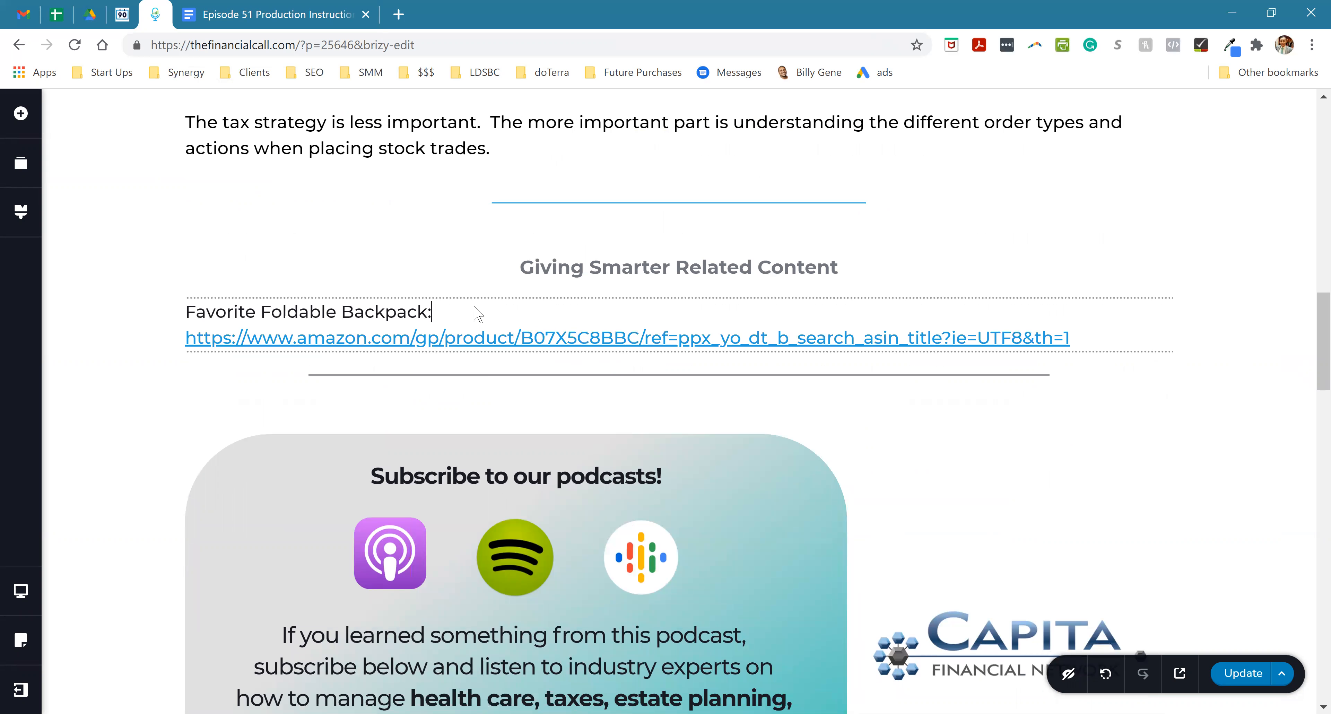
pyautogui.click(588, 381)
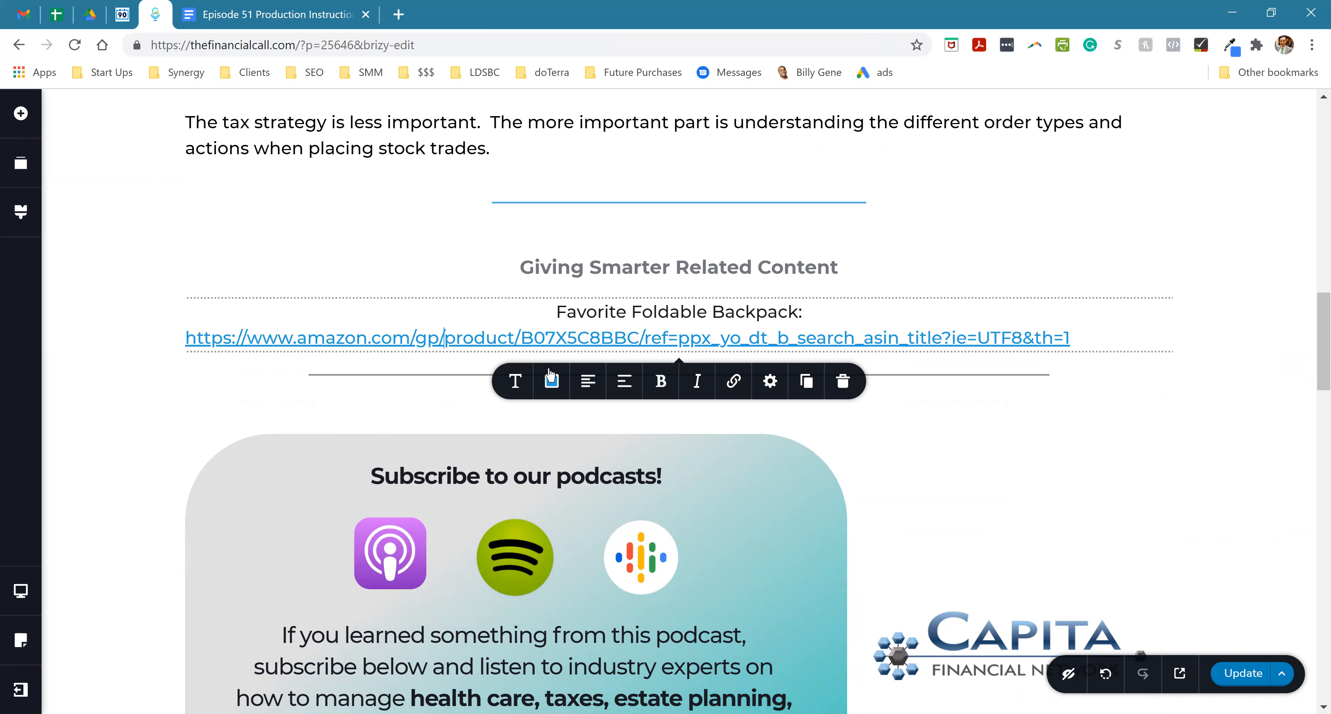
# - Replace the "Favorite Foldable Backpack:" title with the stock-picking cross-link title copied from the Episode 51 Production Instructions document
pyautogui.click(245, 13)
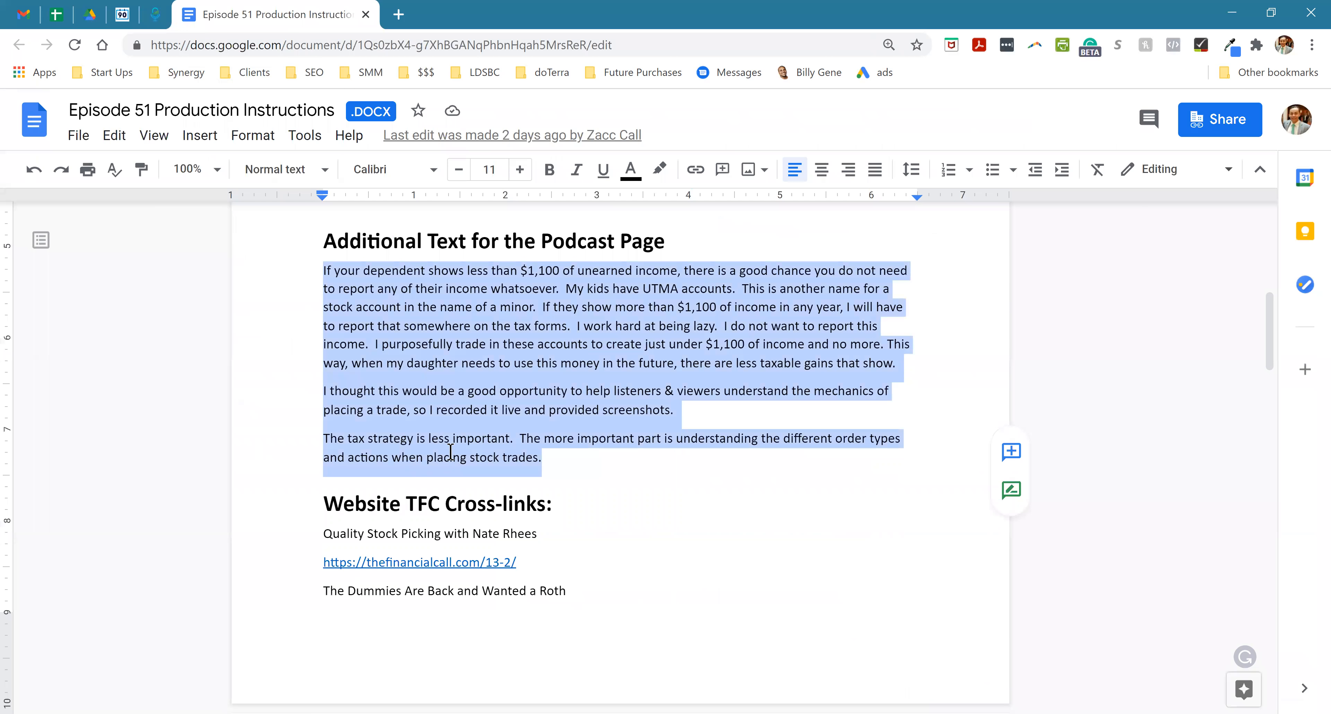
pyautogui.tripleClick(380, 539)
pyautogui.hotkey('ctrl', 'c')
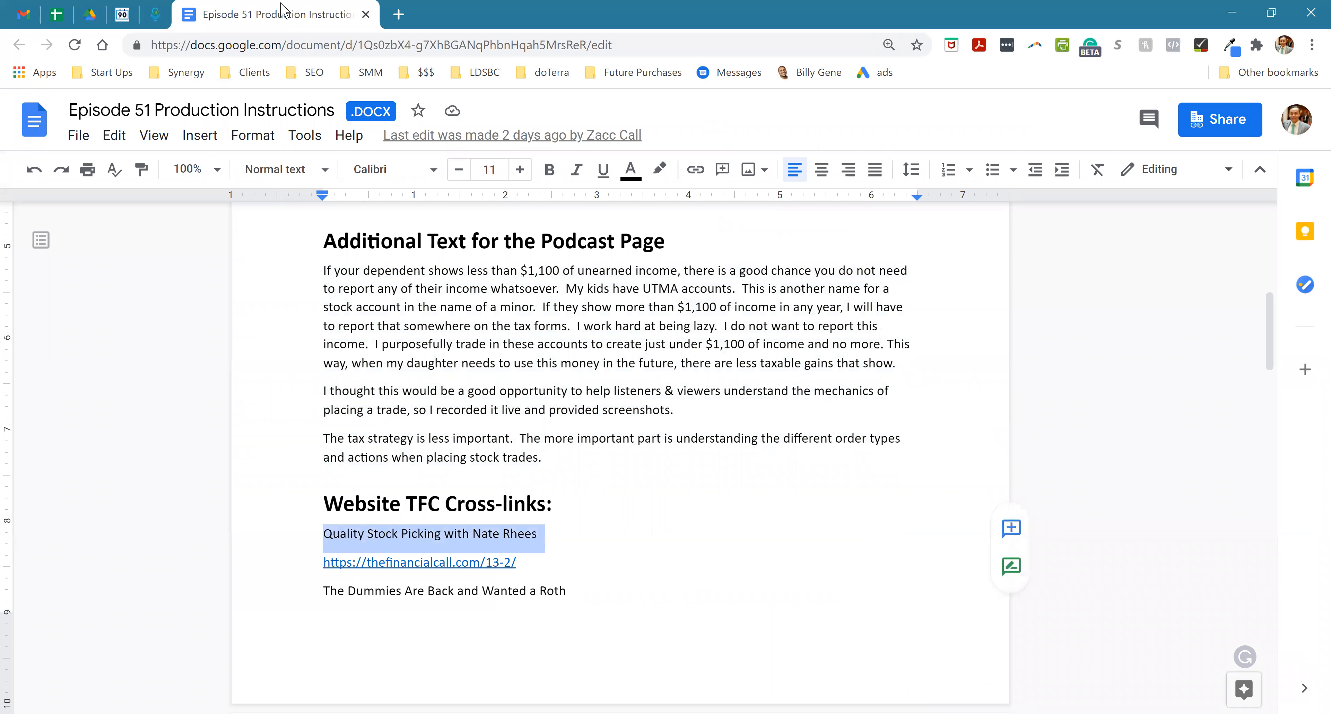
pyautogui.click(155, 14)
pyautogui.tripleClick(605, 307)
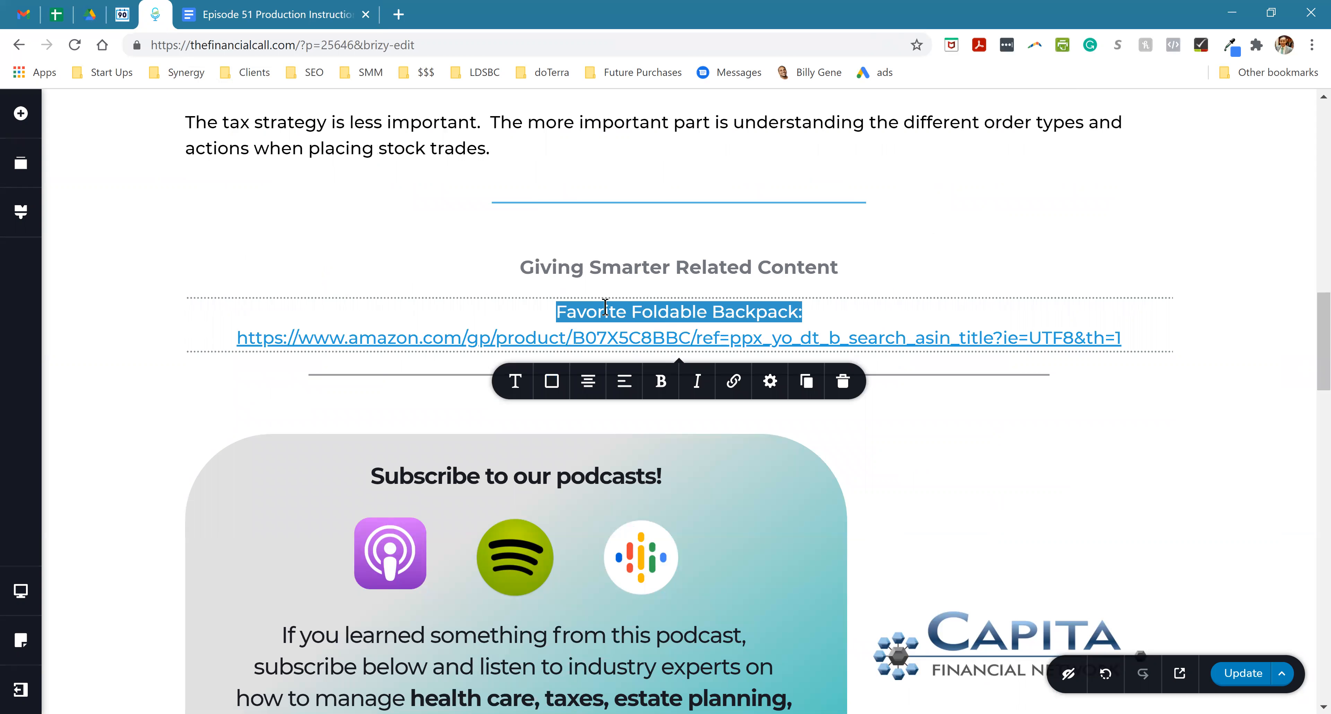
pyautogui.hotkey('ctrl', 'v')
pyautogui.click(243, 14)
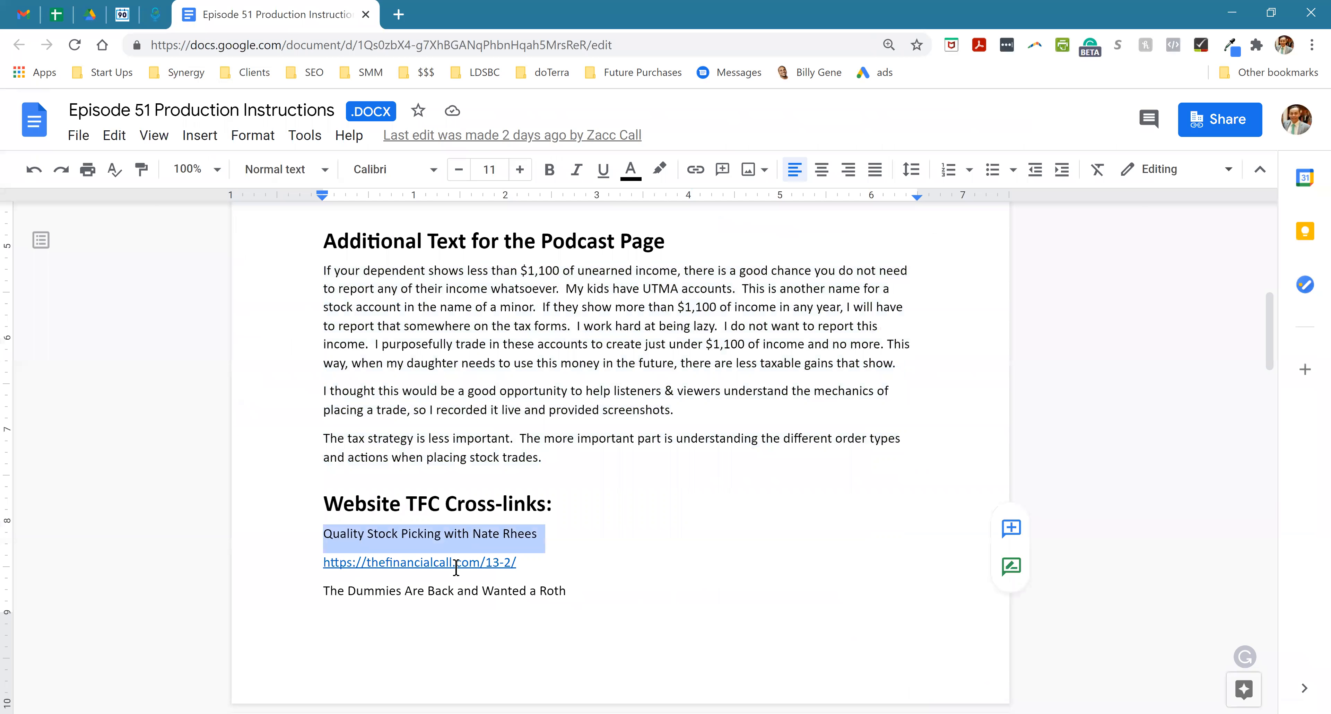
pyautogui.moveTo(517, 565); pyautogui.dragTo(324, 563)
pyautogui.hotkey('ctrl', 'c')
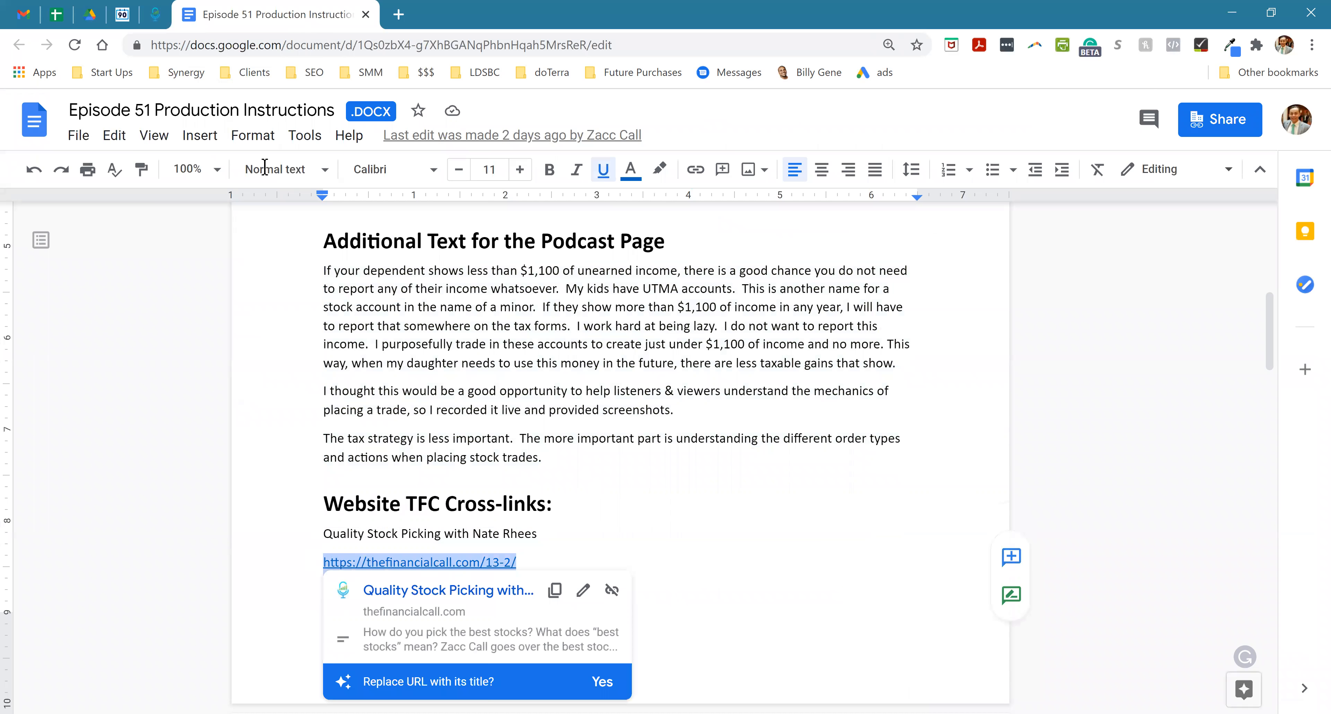
pyautogui.click(155, 13)
pyautogui.tripleClick(603, 338)
pyautogui.hotkey('ctrl', 'v')
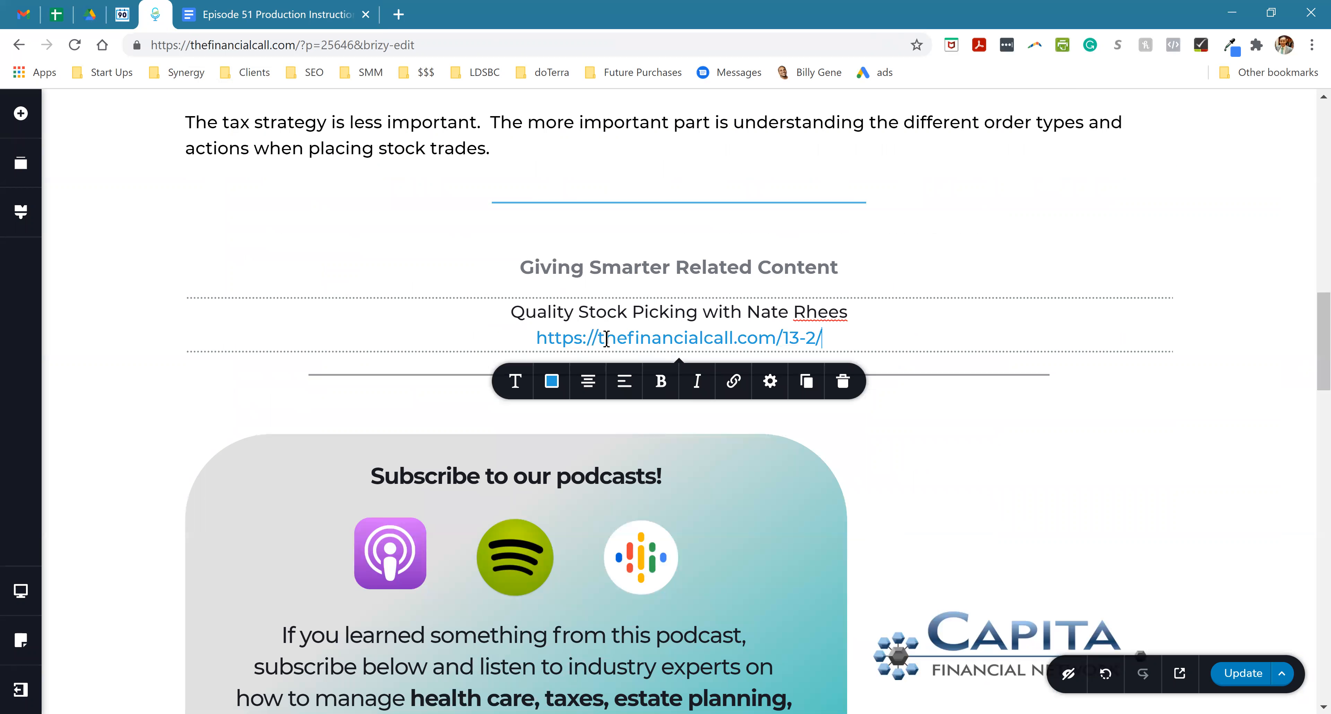
pyautogui.tripleClick(606, 339)
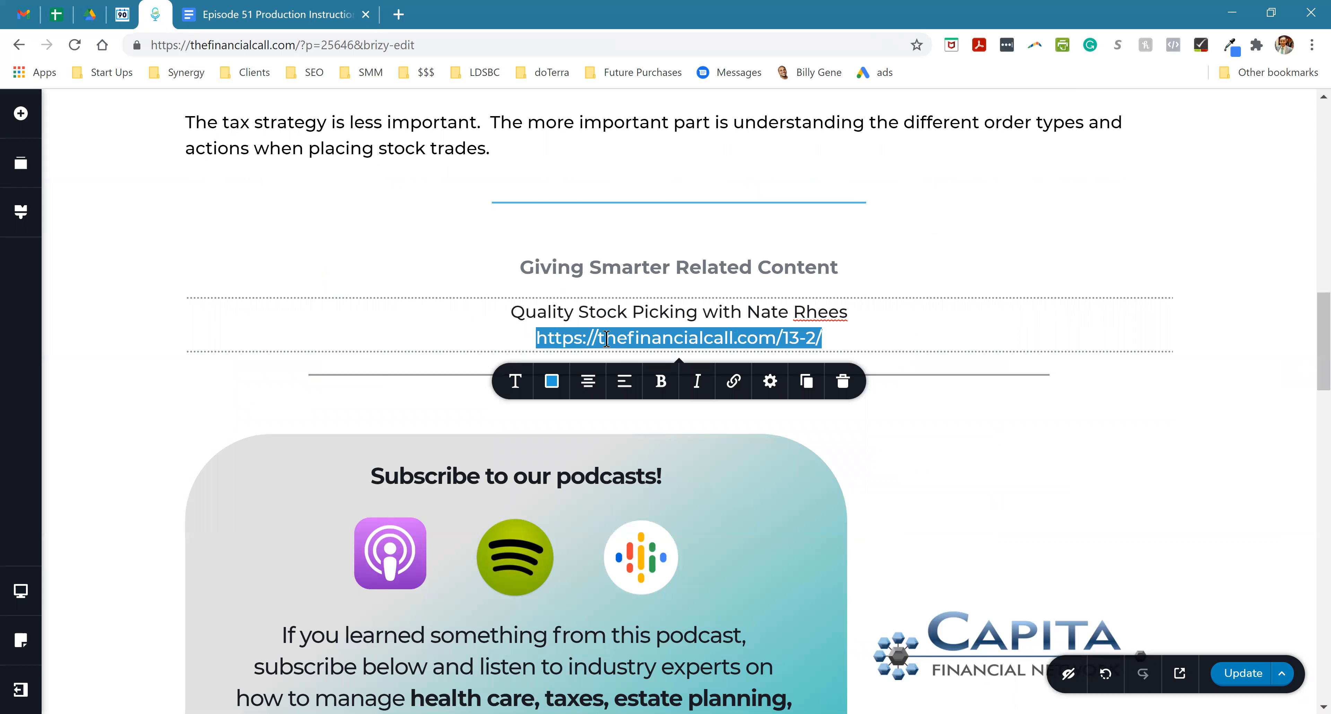
pyautogui.click(728, 382)
pyautogui.click(729, 467)
pyautogui.hotkey('ctrl', 'v')
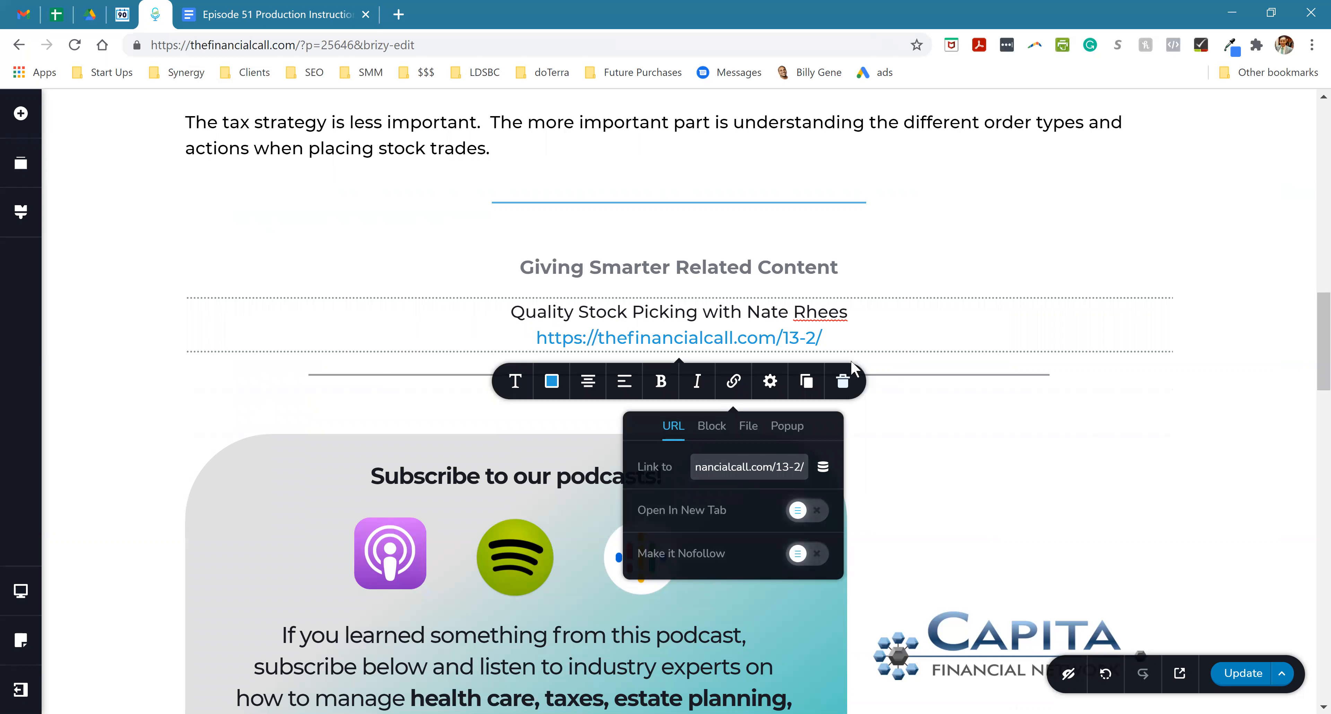
pyautogui.click(906, 308)
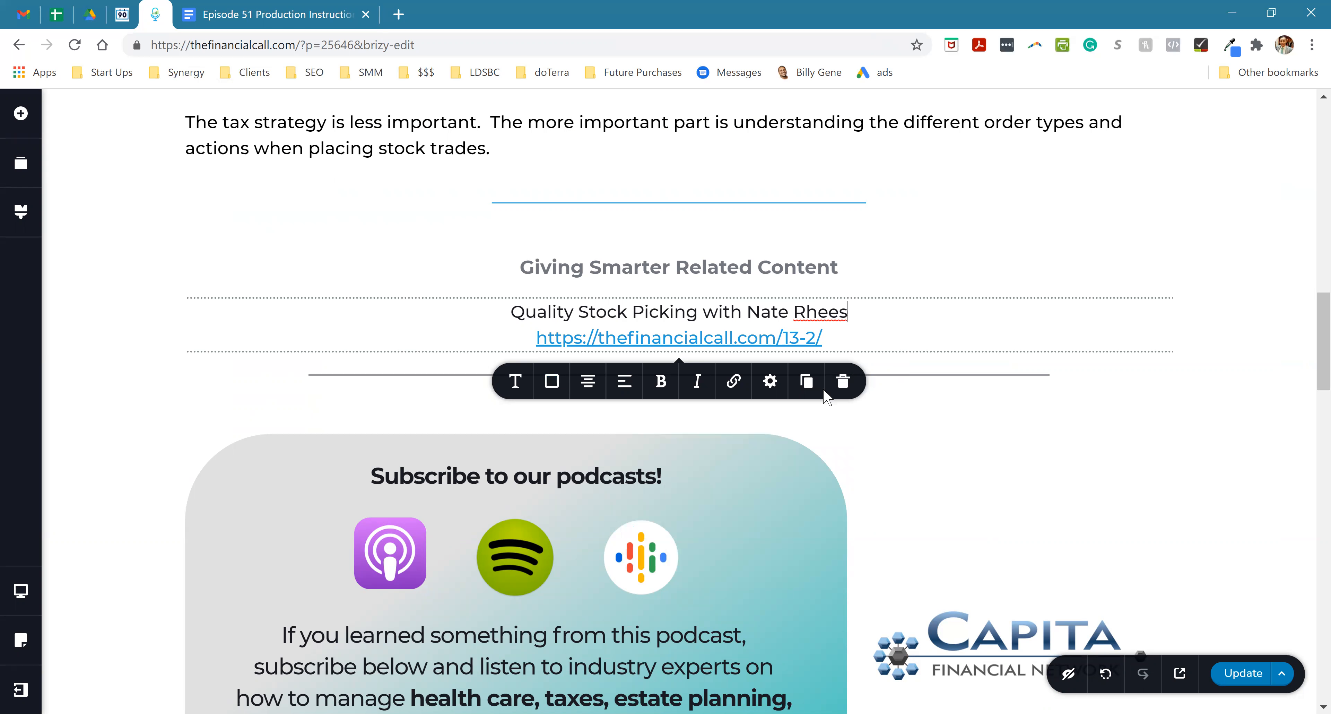
# - Duplicate the related-content text block and replace the copy's title with "The Dummies Are Back and Wanted a Roth" from the instructions document
pyautogui.click(806, 382)
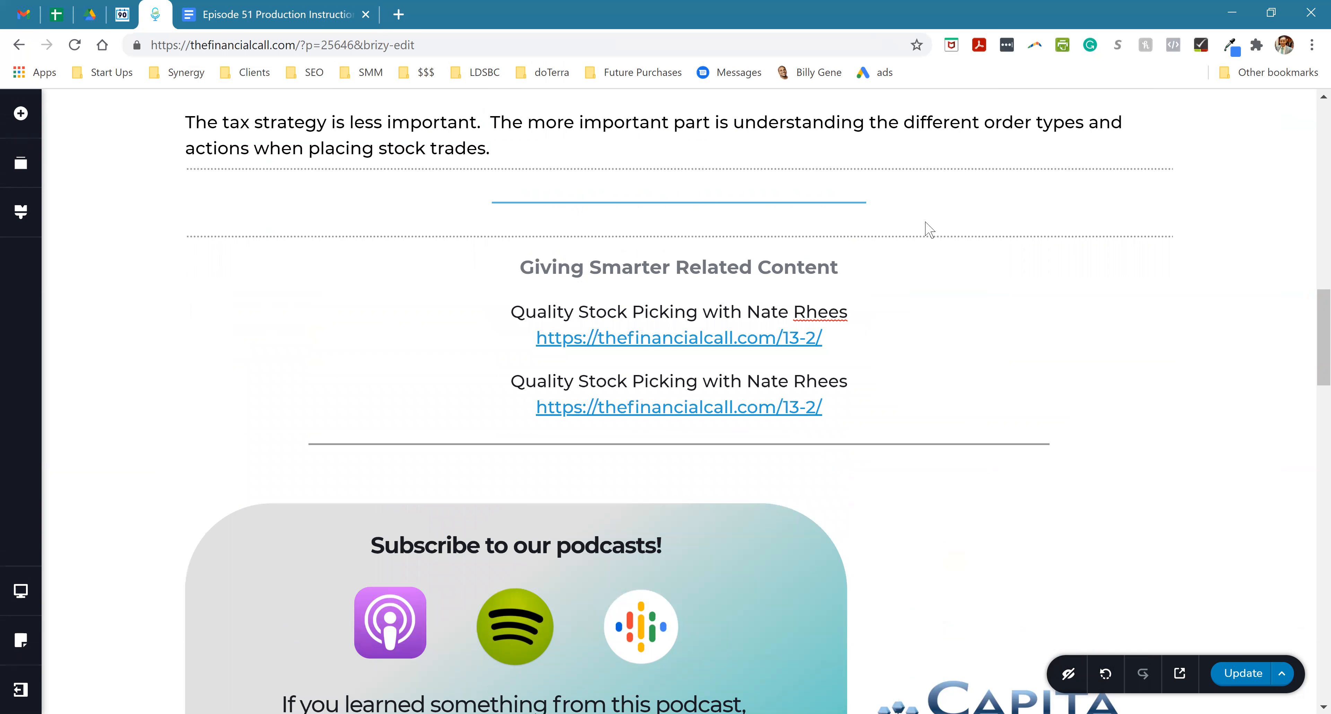
pyautogui.click(230, 15)
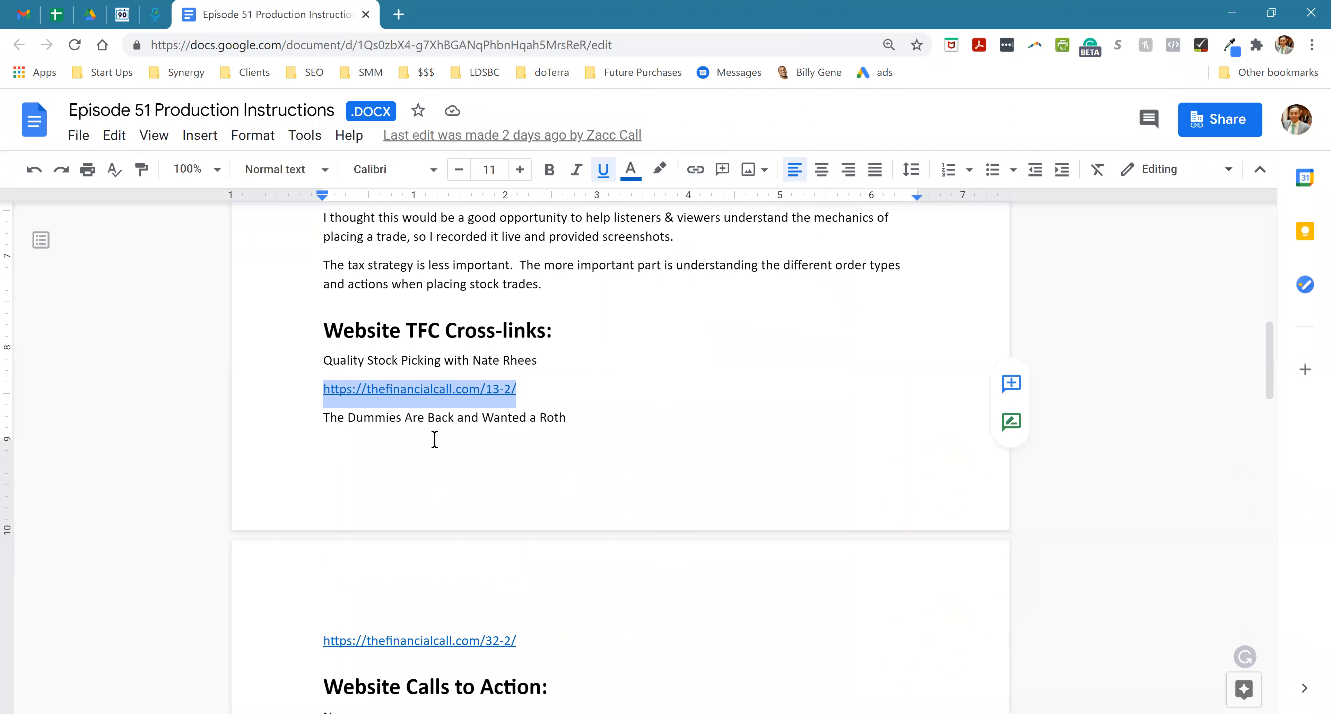
pyautogui.tripleClick(434, 417)
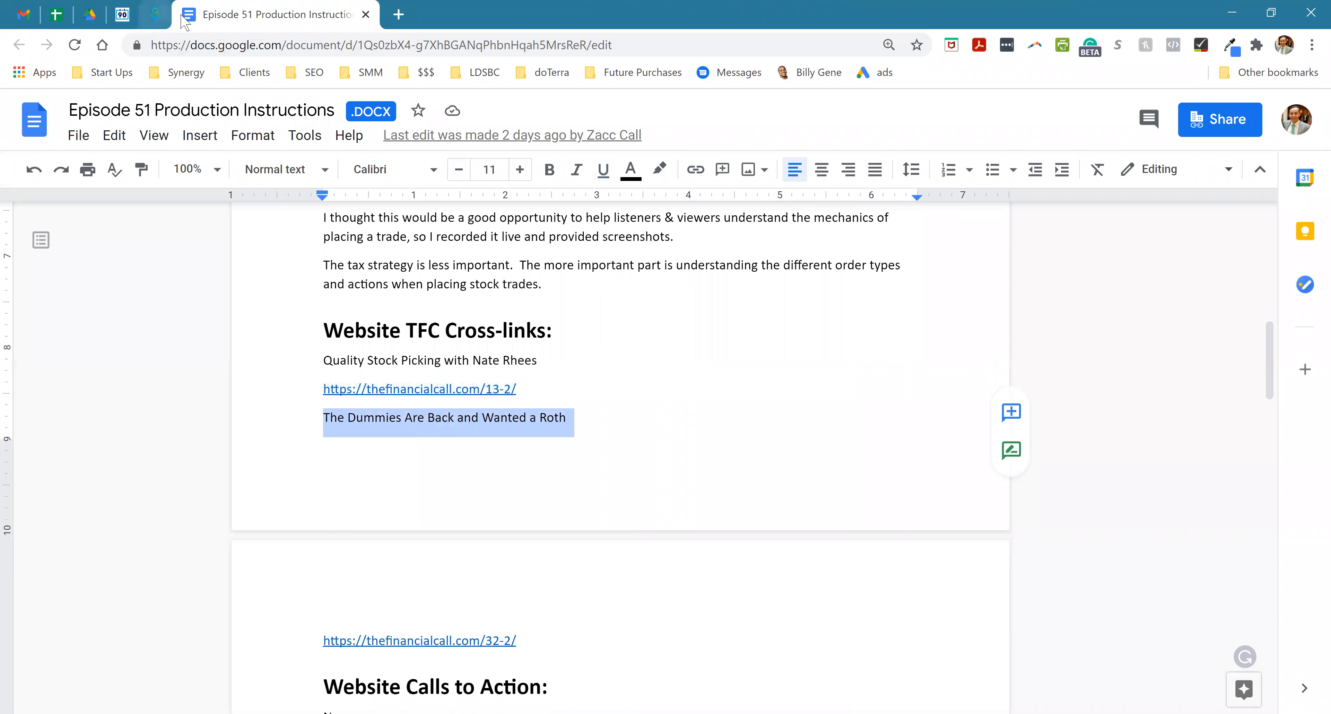
pyautogui.click(155, 15)
pyautogui.tripleClick(658, 381)
pyautogui.hotkey('ctrl', 'v')
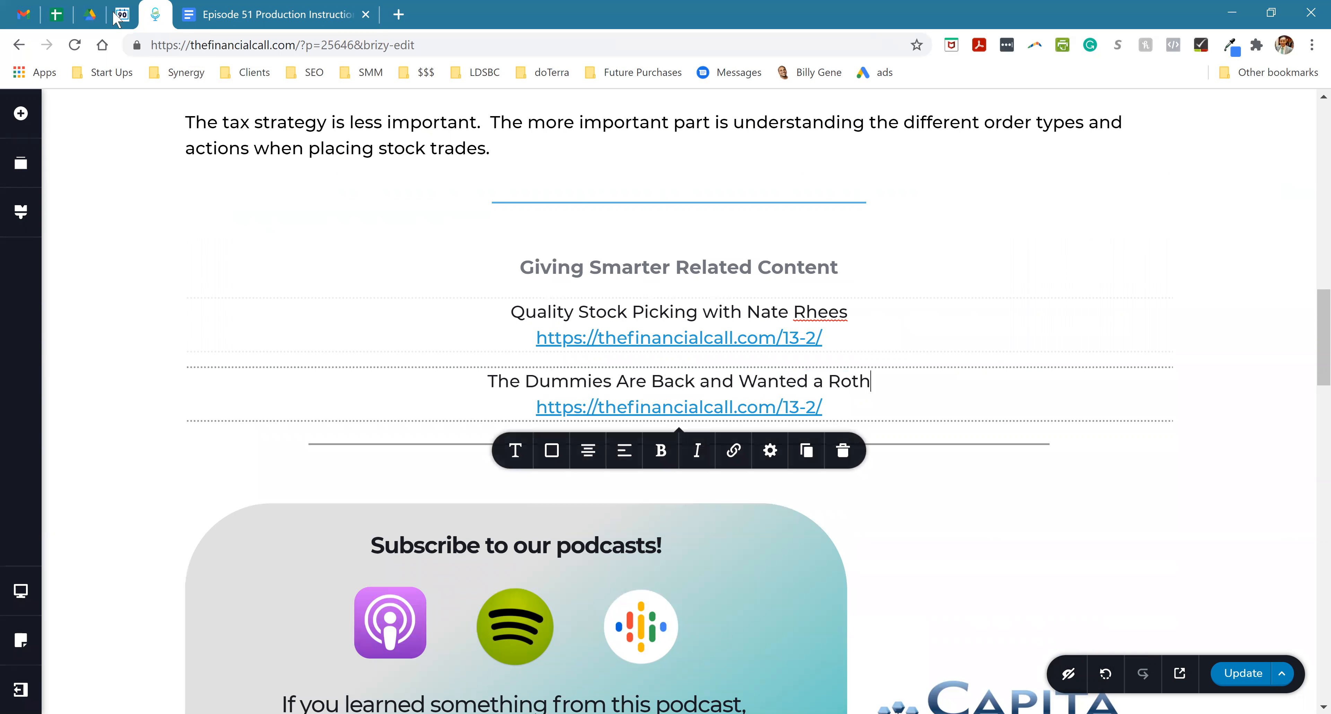
pyautogui.click(233, 15)
pyautogui.moveTo(533, 639); pyautogui.dragTo(323, 639)
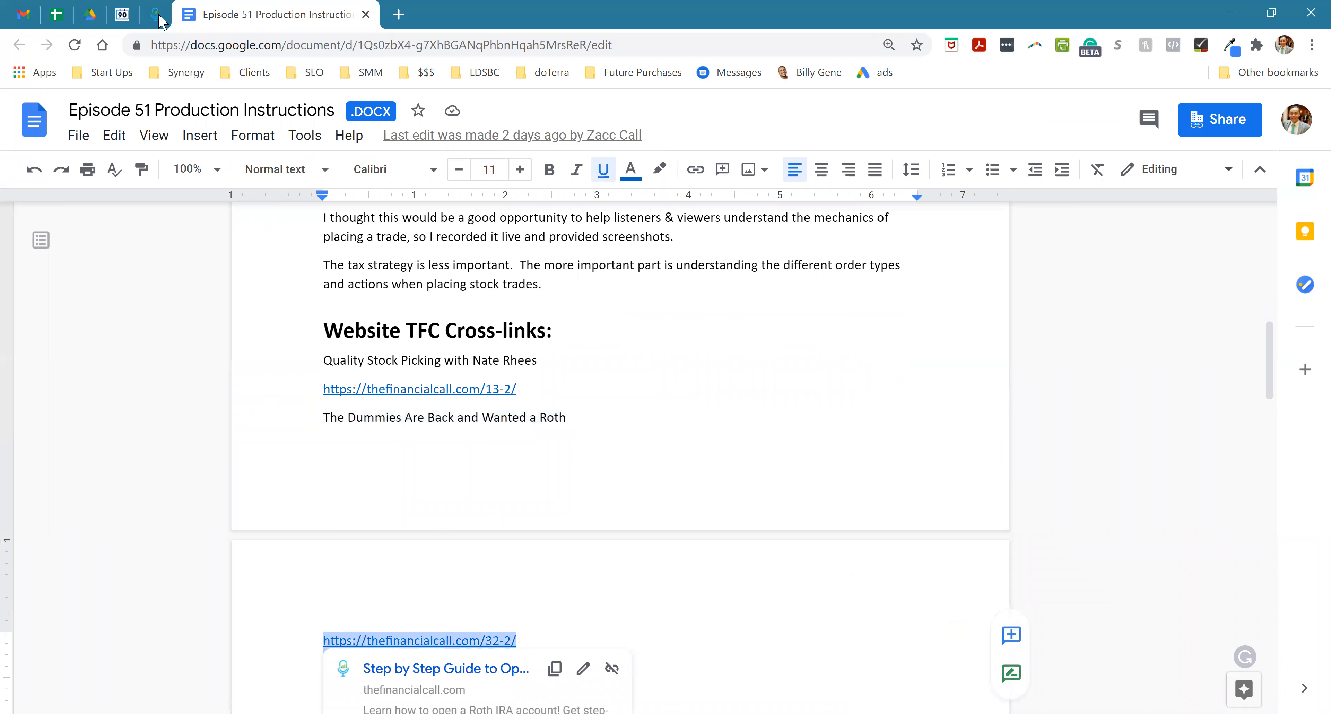
pyautogui.click(158, 16)
pyautogui.tripleClick(685, 408)
pyautogui.hotkey('ctrl', 'v')
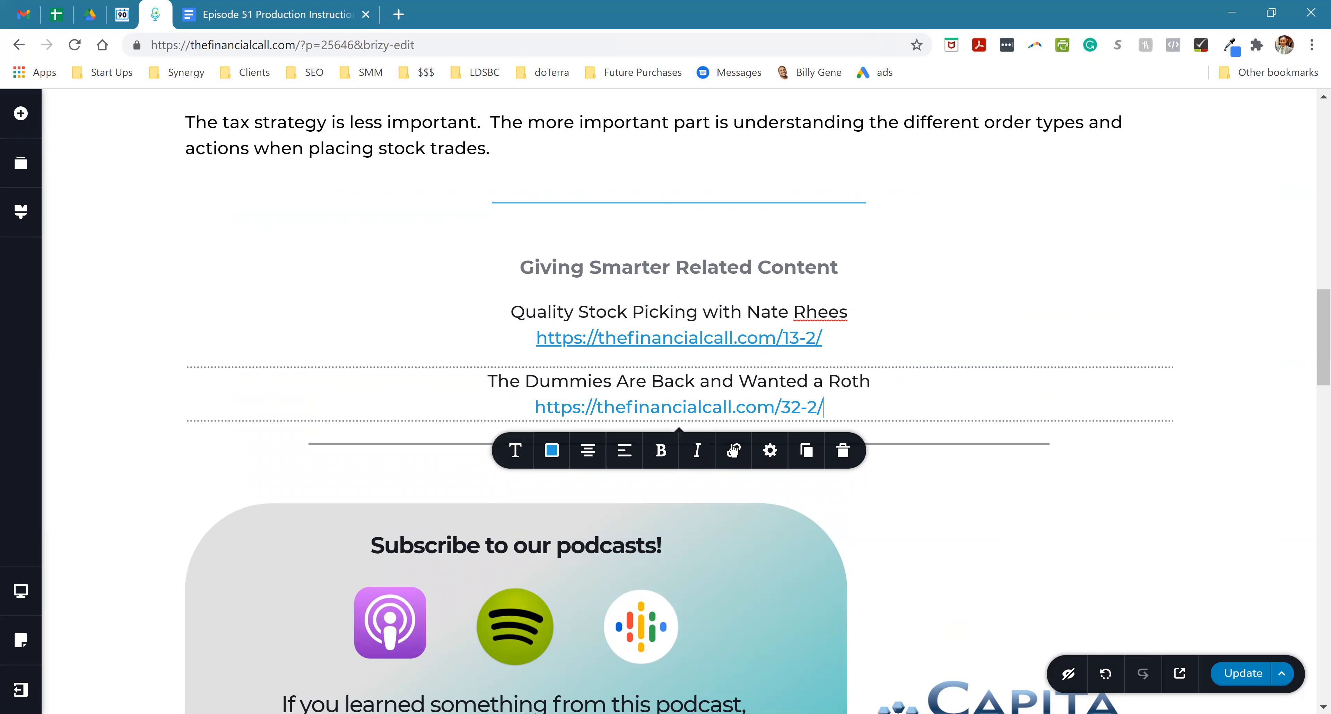
pyautogui.click(733, 450)
pyautogui.click(744, 540)
pyautogui.hotkey('ctrl', 'v')
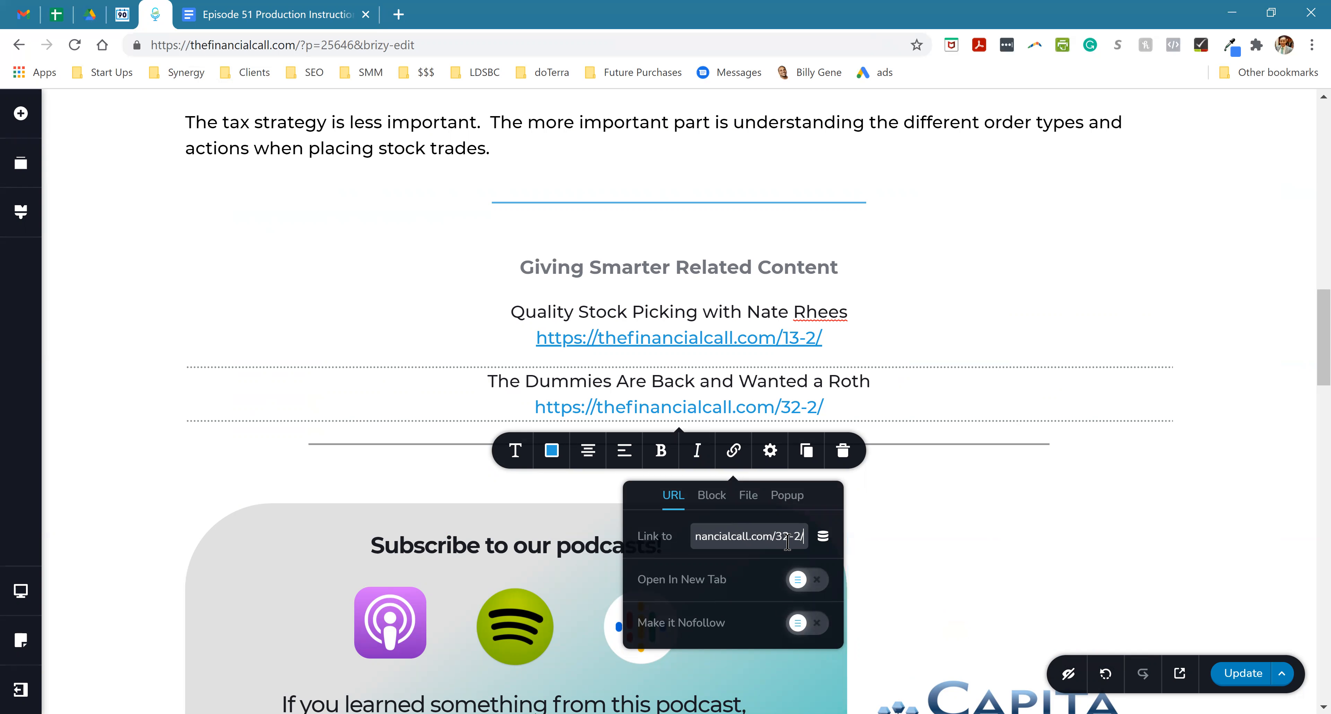
pyautogui.scroll(7, 788, 538)
pyautogui.scroll(-5, 741, 391)
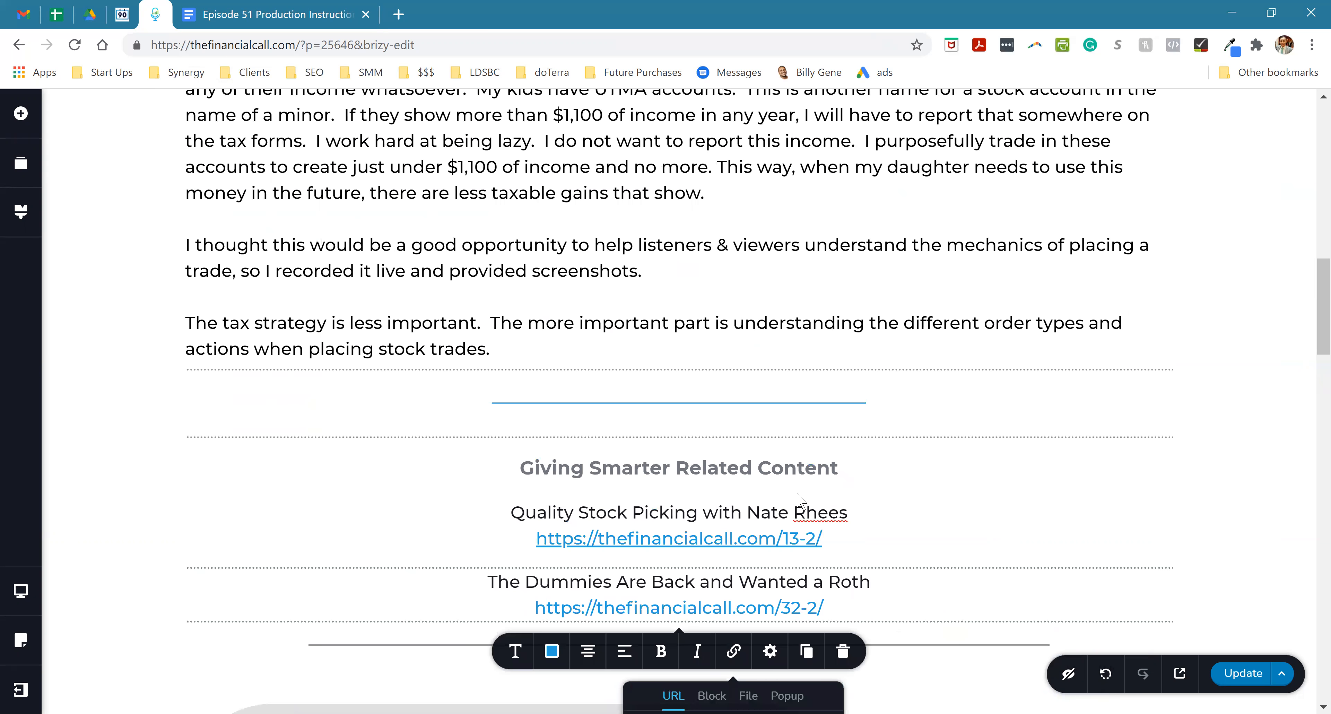
pyautogui.click(941, 340)
# - Save the post's changes with Update and return from the Brizy editor to the WordPress dashboard
pyautogui.scroll(-3, 848, 445)
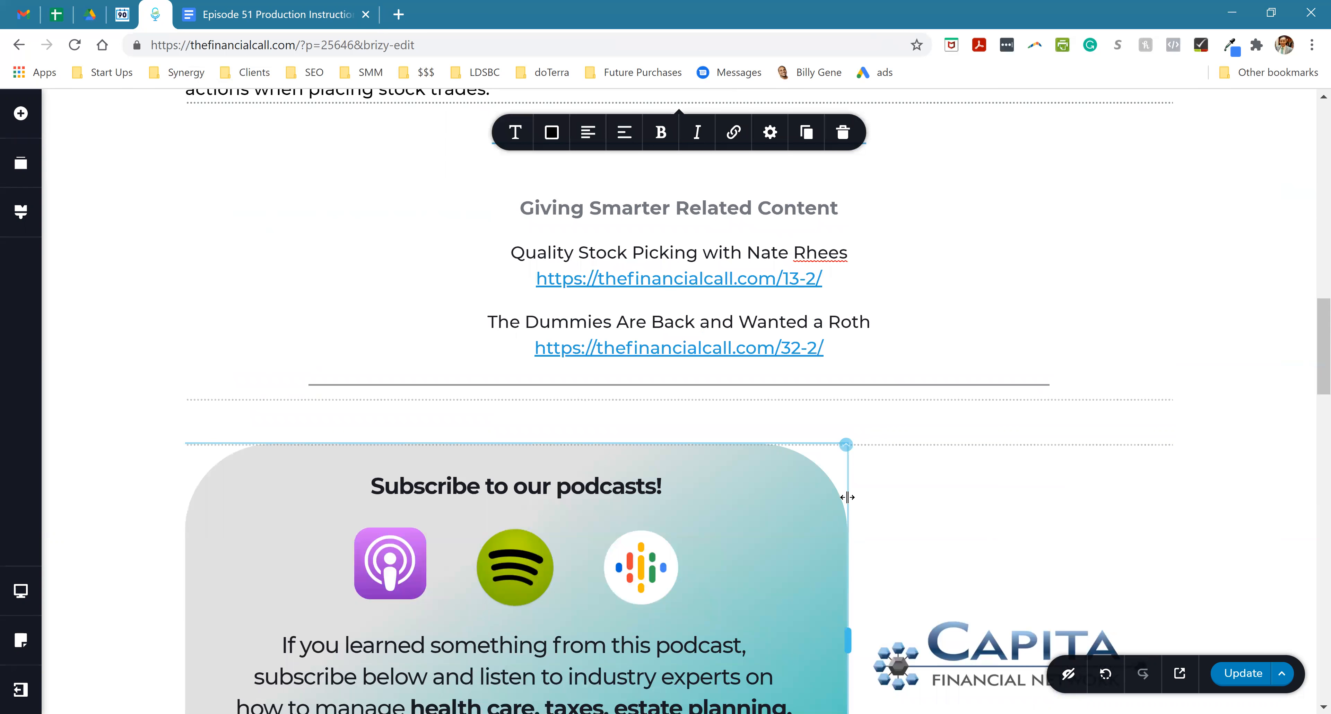
pyautogui.scroll(14, 854, 497)
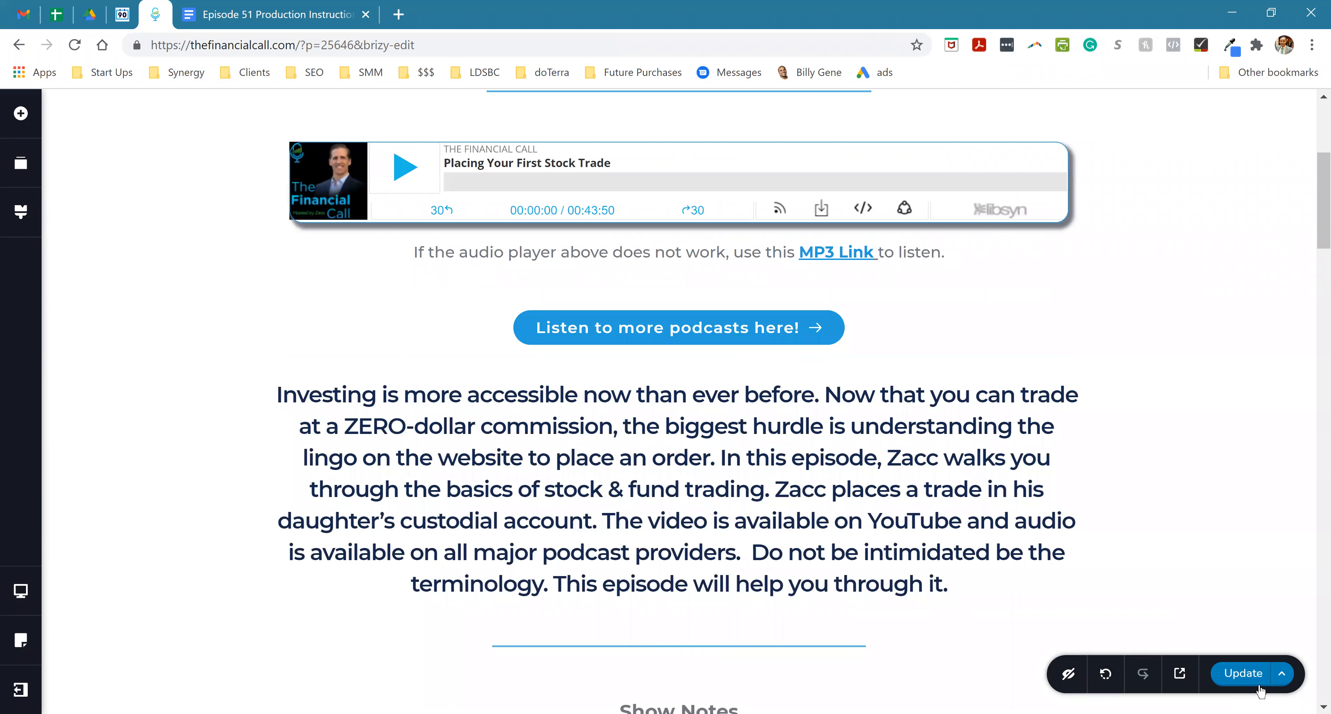
pyautogui.click(1253, 677)
pyautogui.click(1253, 677)
pyautogui.moveTo(23, 692)
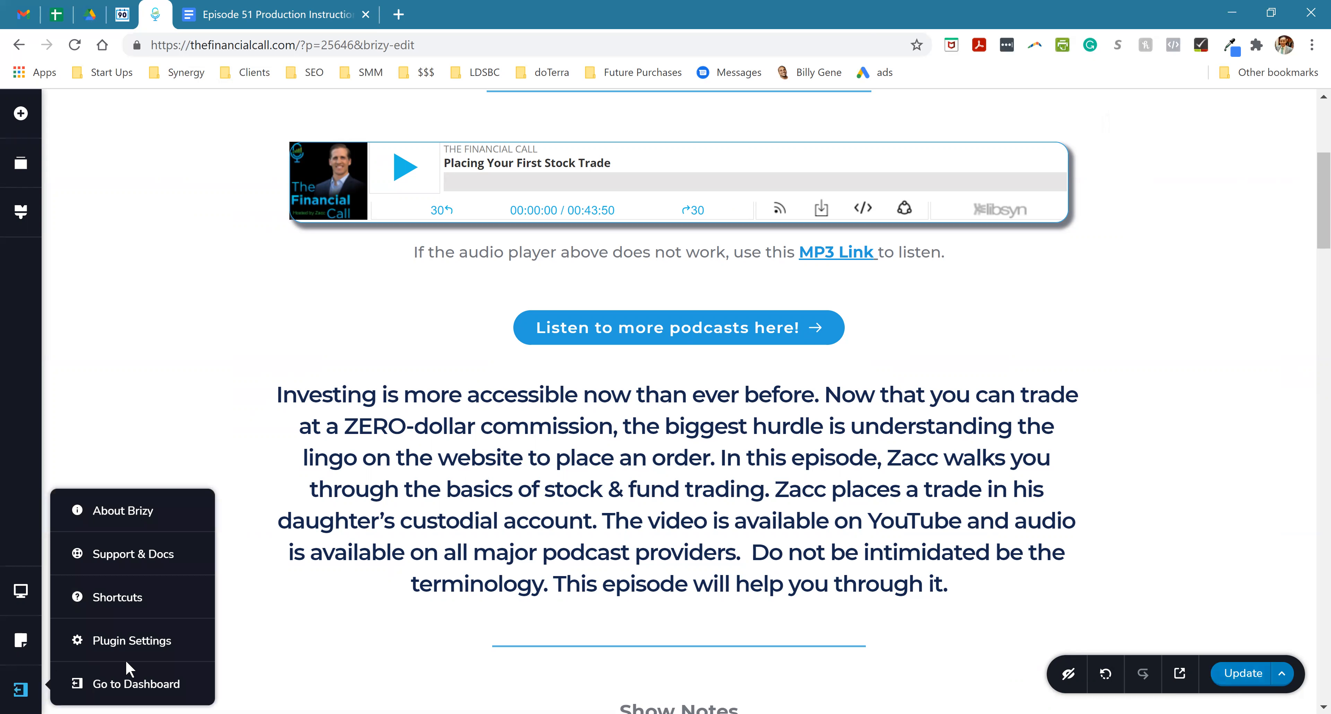
pyautogui.click(104, 683)
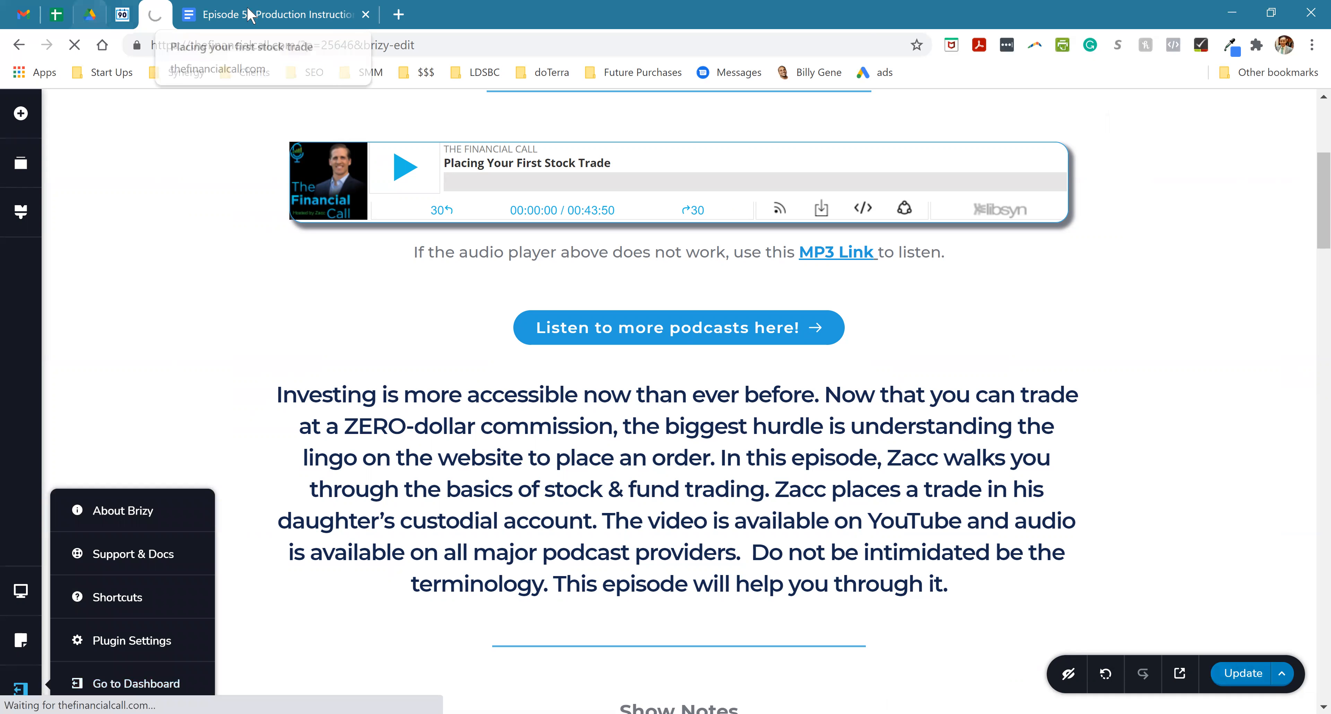
# - Copy the Podcast Audio description paragraph from the Episode 51 Production Instructions document
pyautogui.click(269, 16)
pyautogui.scroll(4, 538, 553)
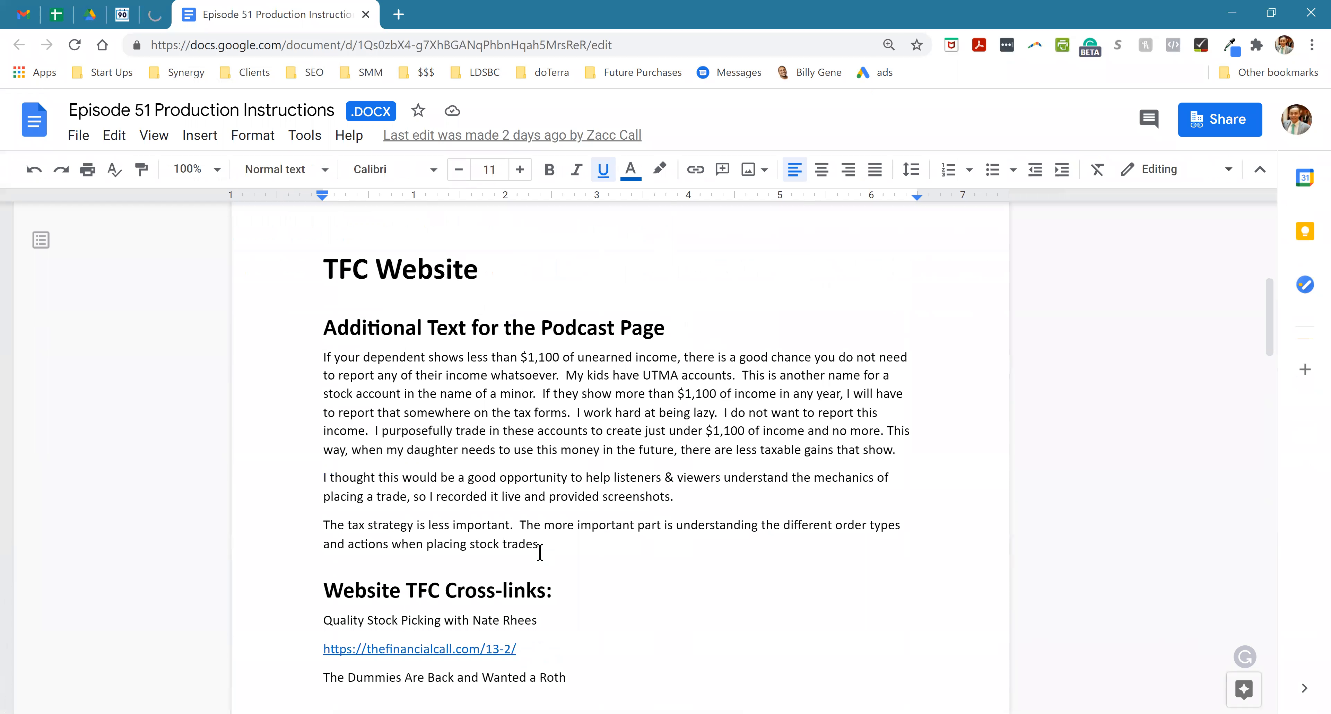
pyautogui.scroll(5, 540, 552)
pyautogui.tripleClick(528, 412)
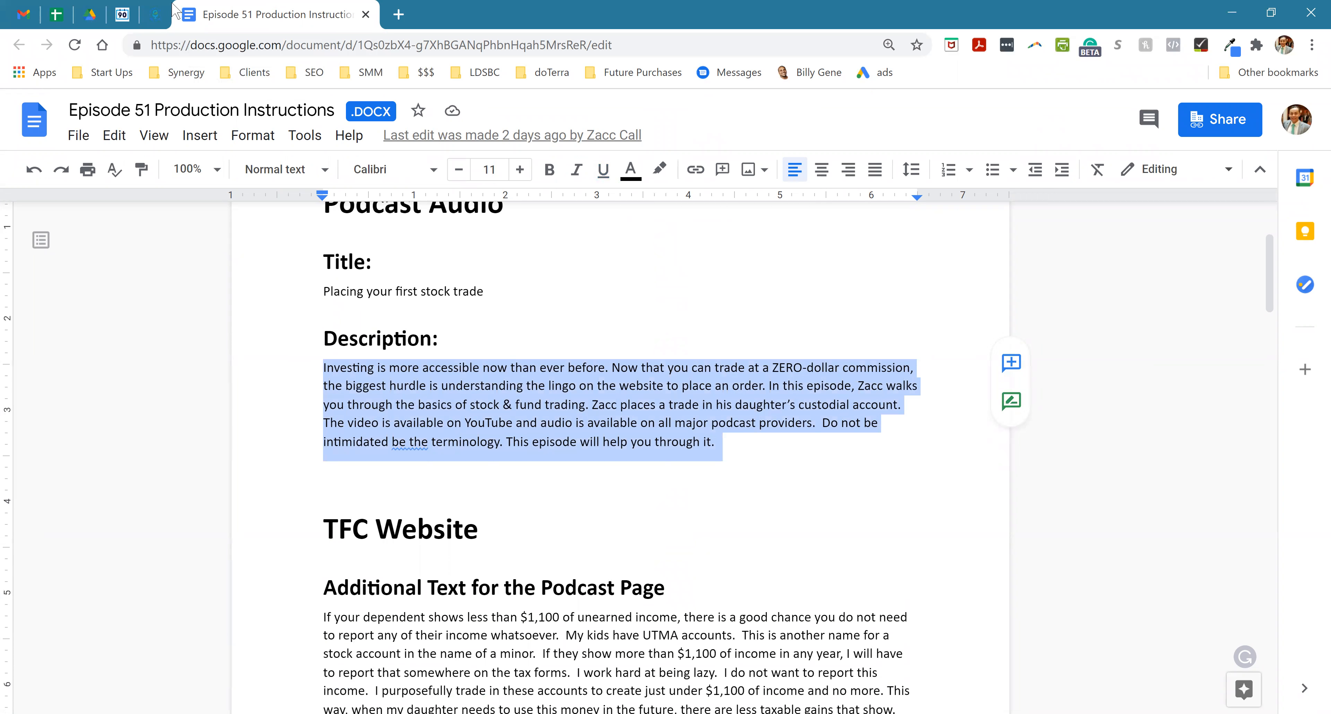
# - Back on the website, open the Podcasts page from the WordPress page list for editing with Brizy
pyautogui.click(155, 15)
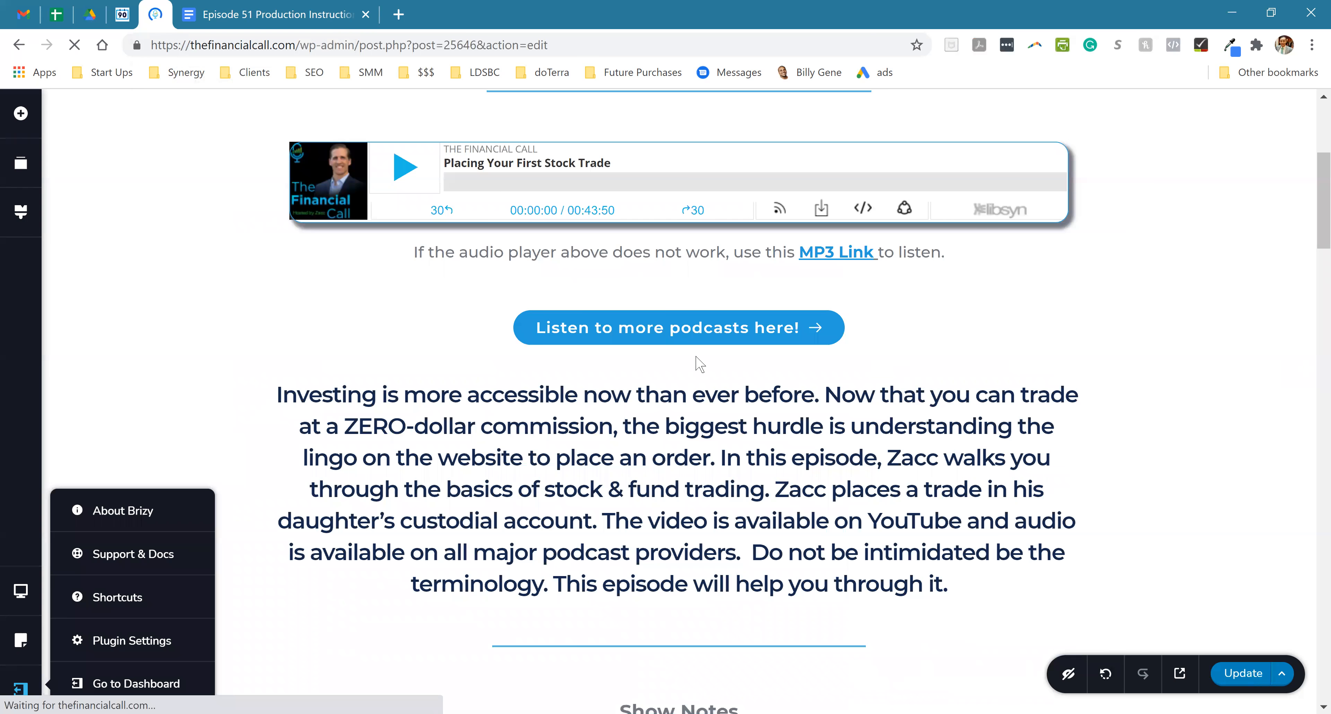
pyautogui.click(20, 120)
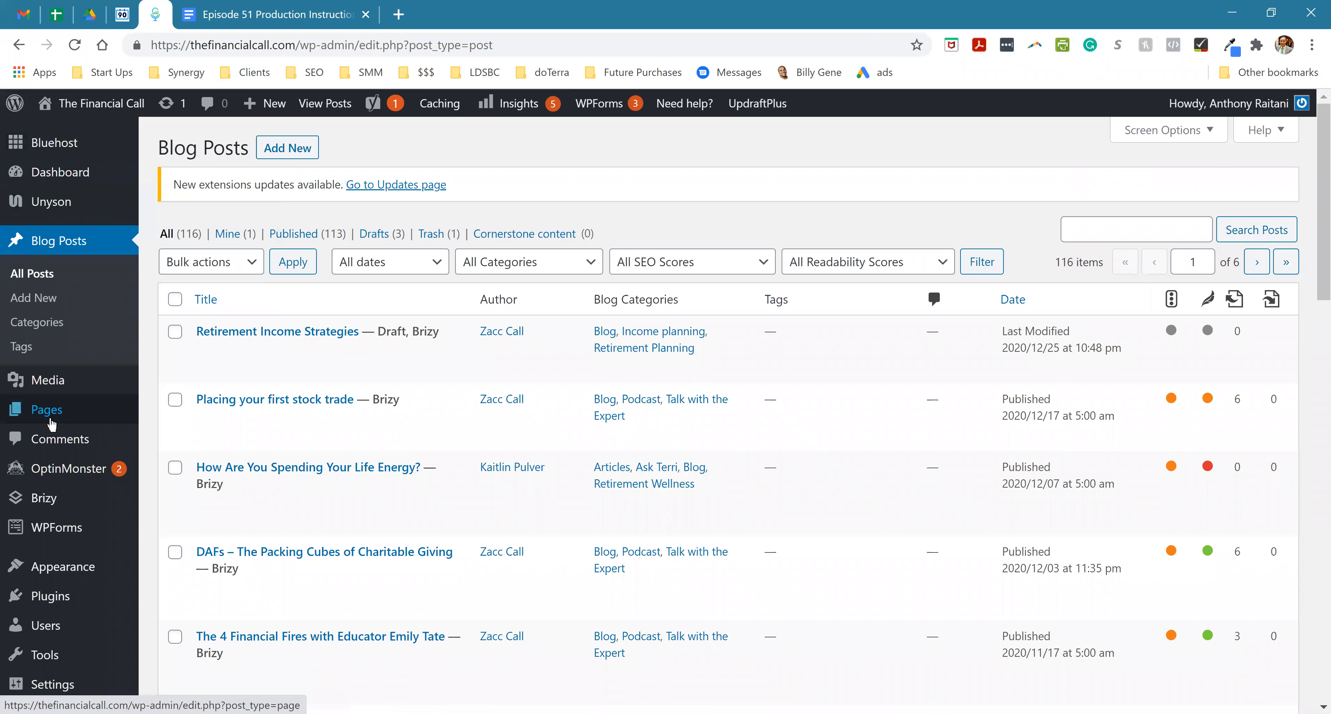
pyautogui.moveTo(51, 423)
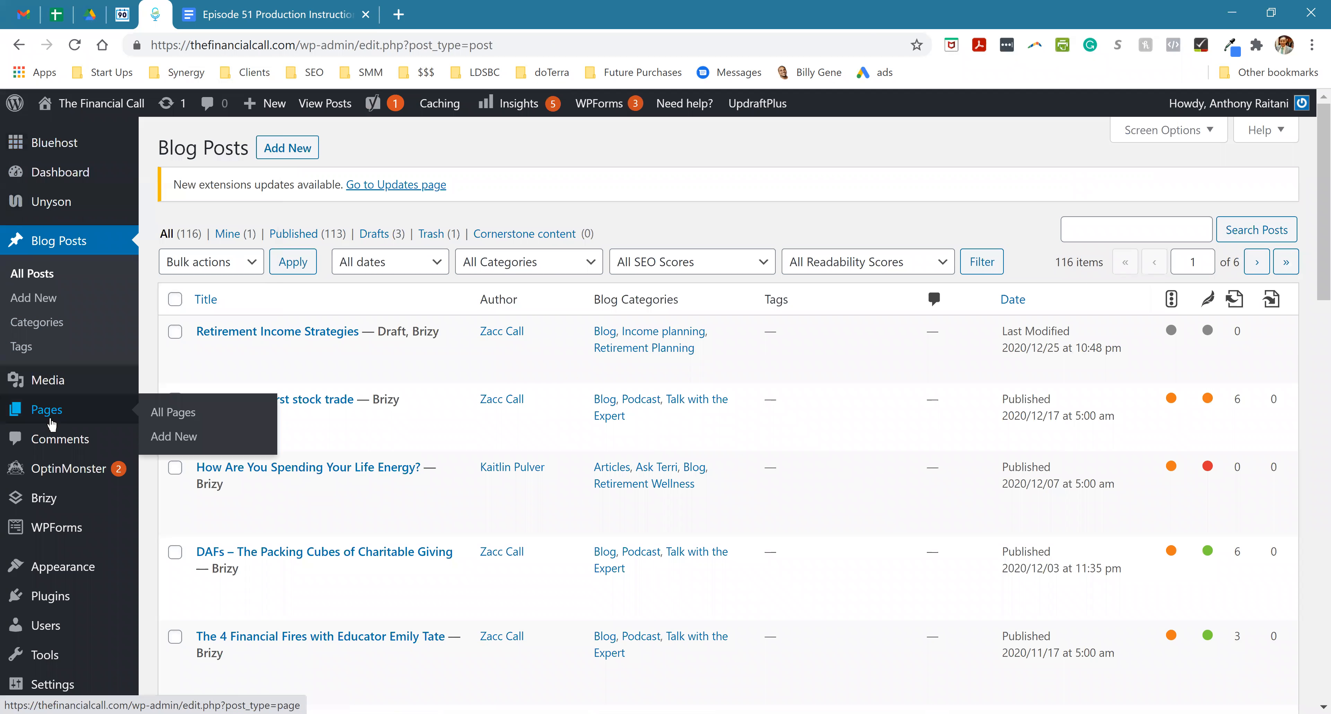
pyautogui.click(155, 416)
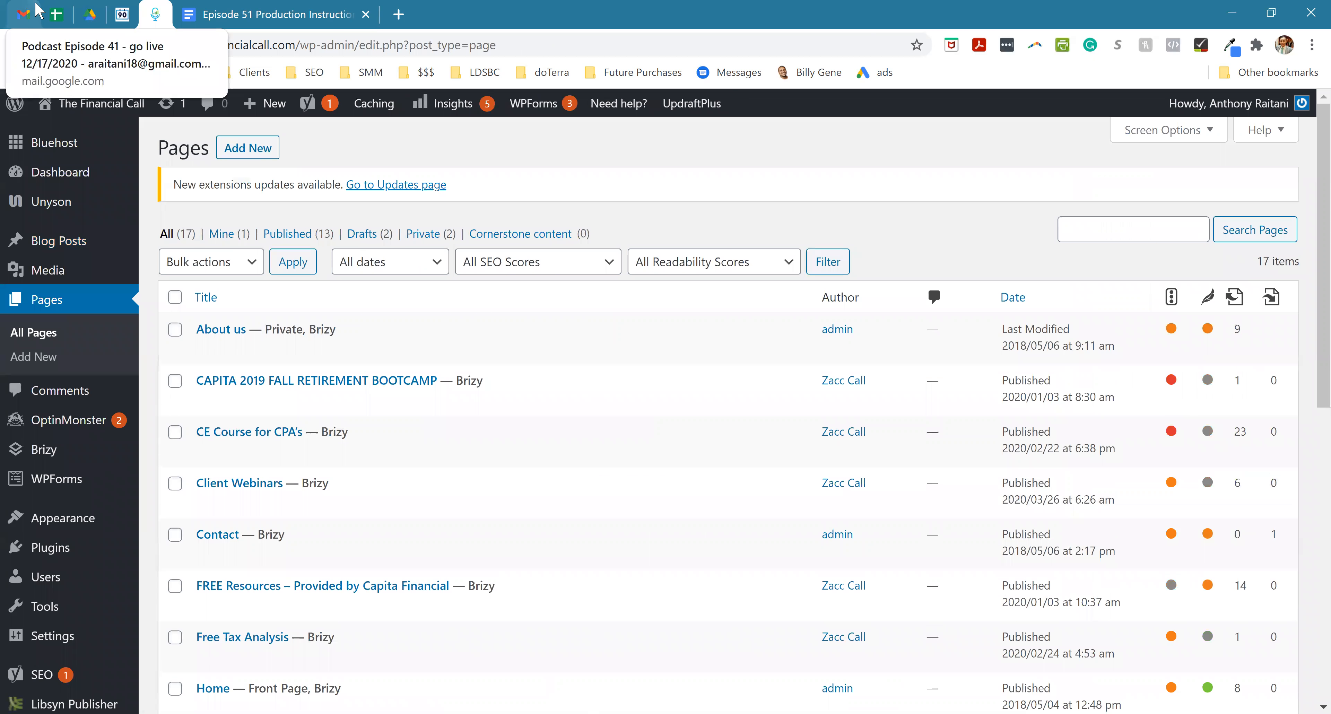
pyautogui.scroll(-4, 279, 486)
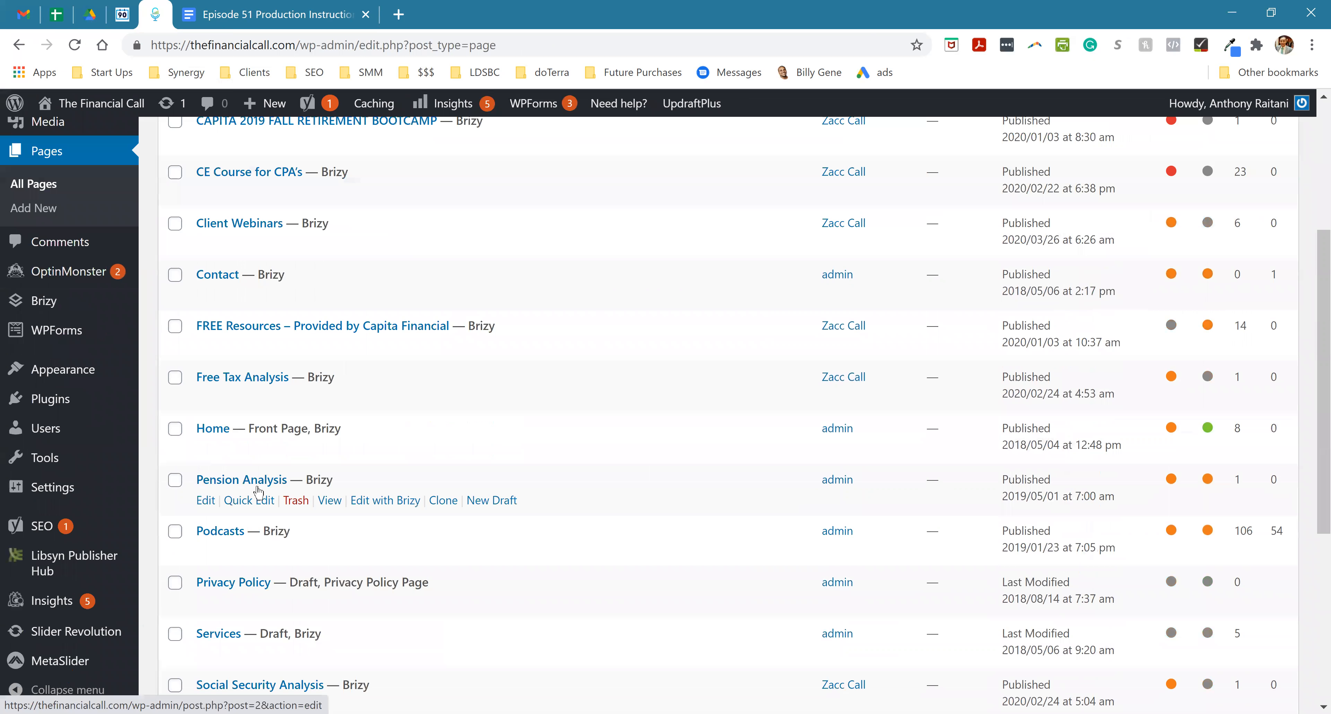
pyautogui.scroll(-2, 249, 481)
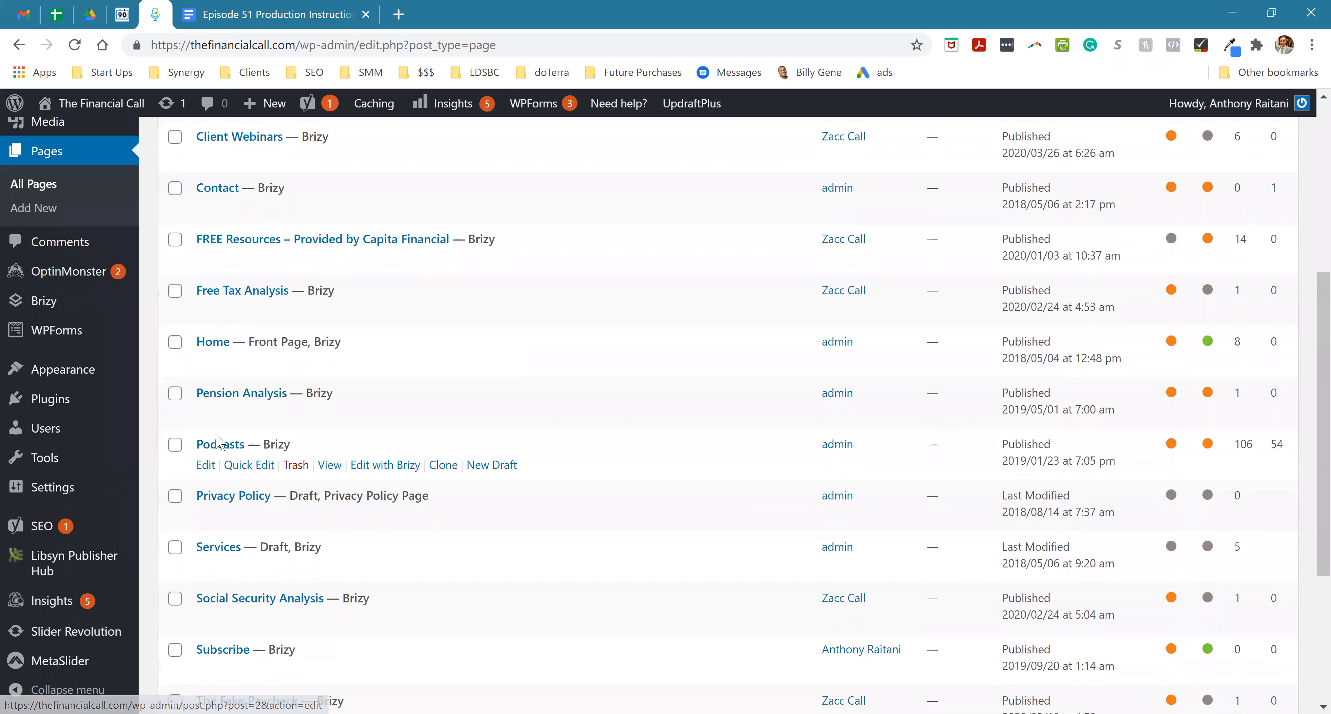
pyautogui.click(375, 466)
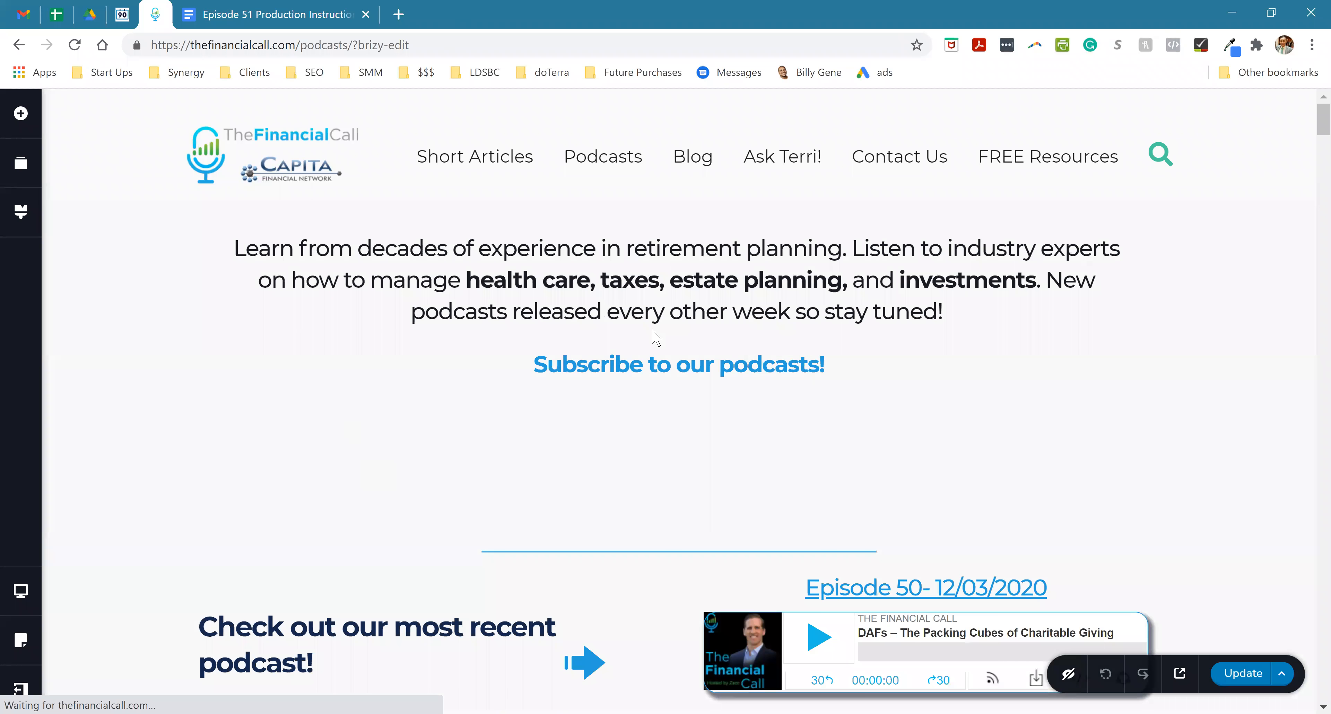
# - Duplicate the Episode 50 column beside the "Check out our most recent podcast!" heading
pyautogui.scroll(-6, 787, 321)
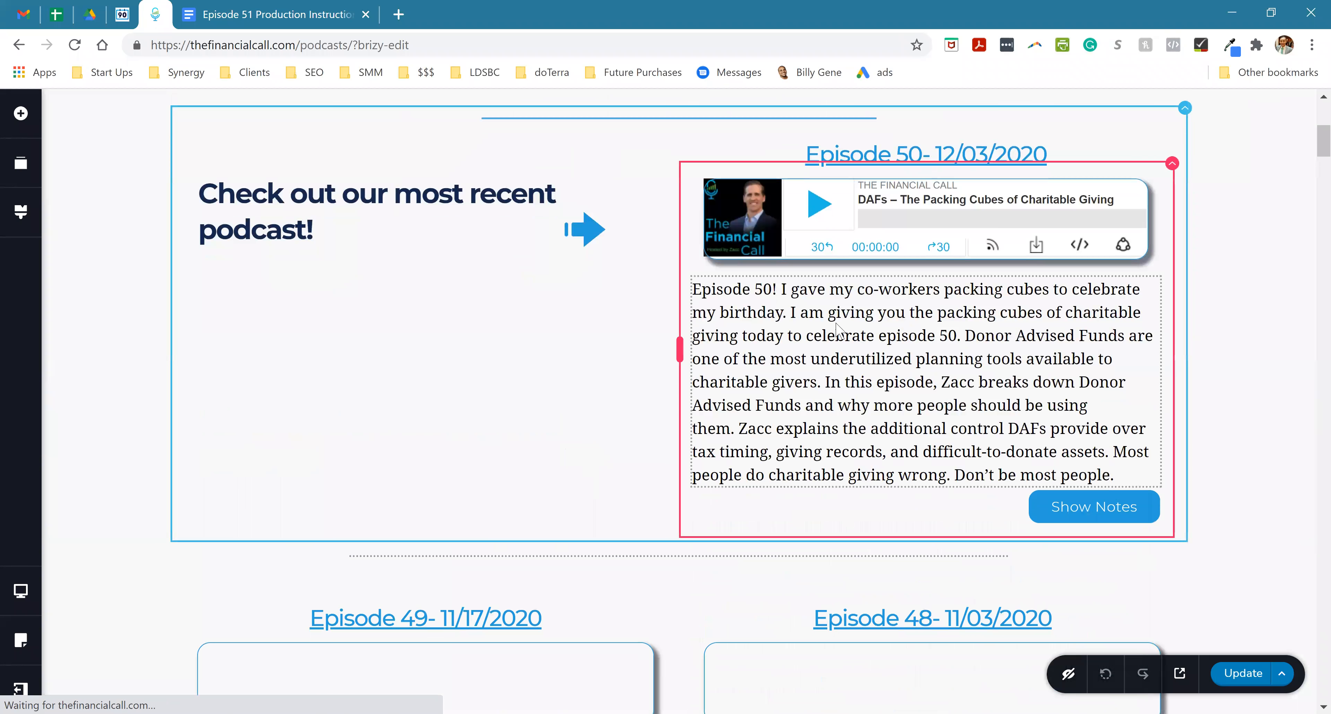
pyautogui.scroll(-3, 838, 330)
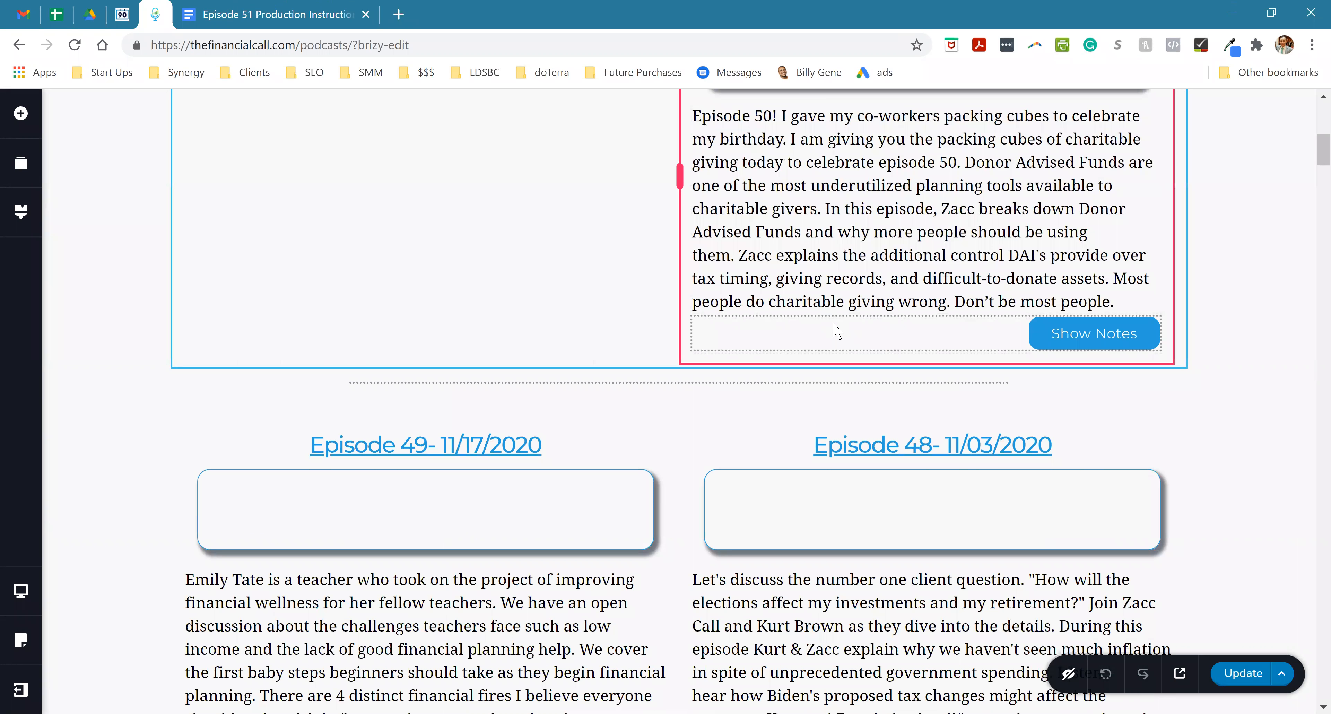
pyautogui.scroll(3, 878, 238)
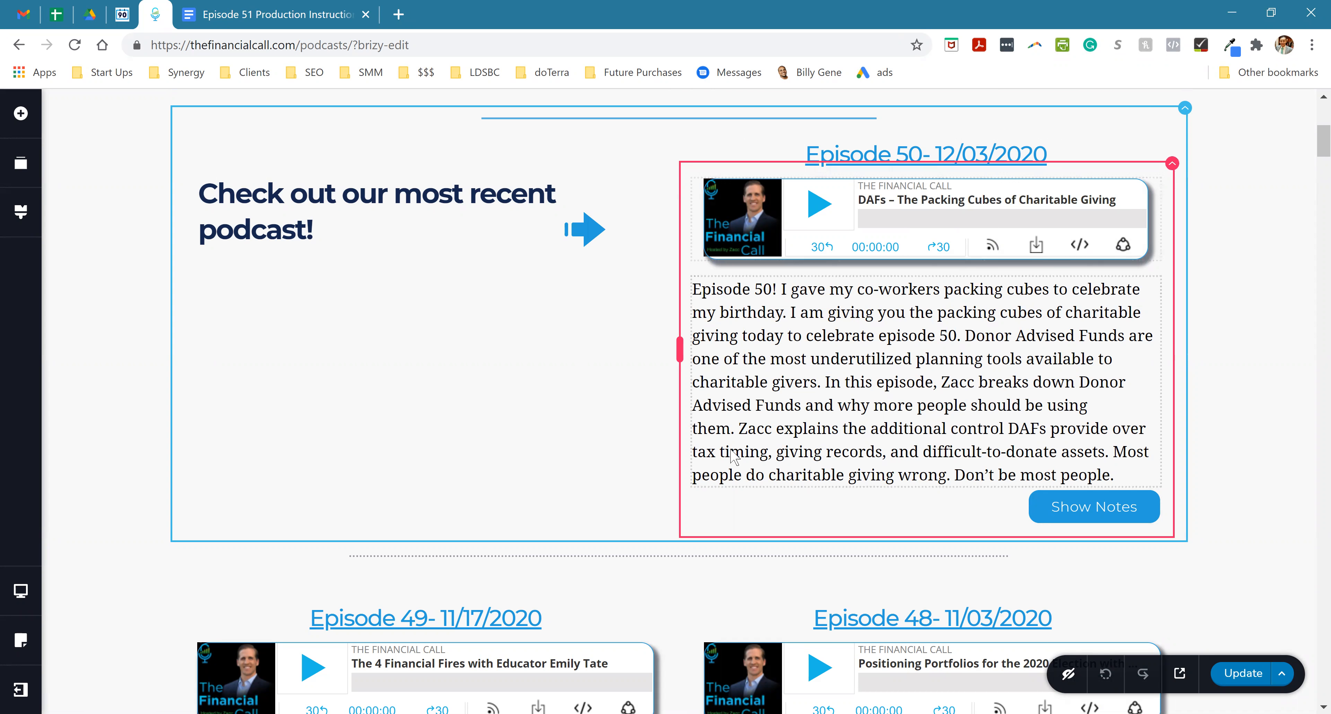
pyautogui.click(1170, 166)
pyautogui.click(1235, 207)
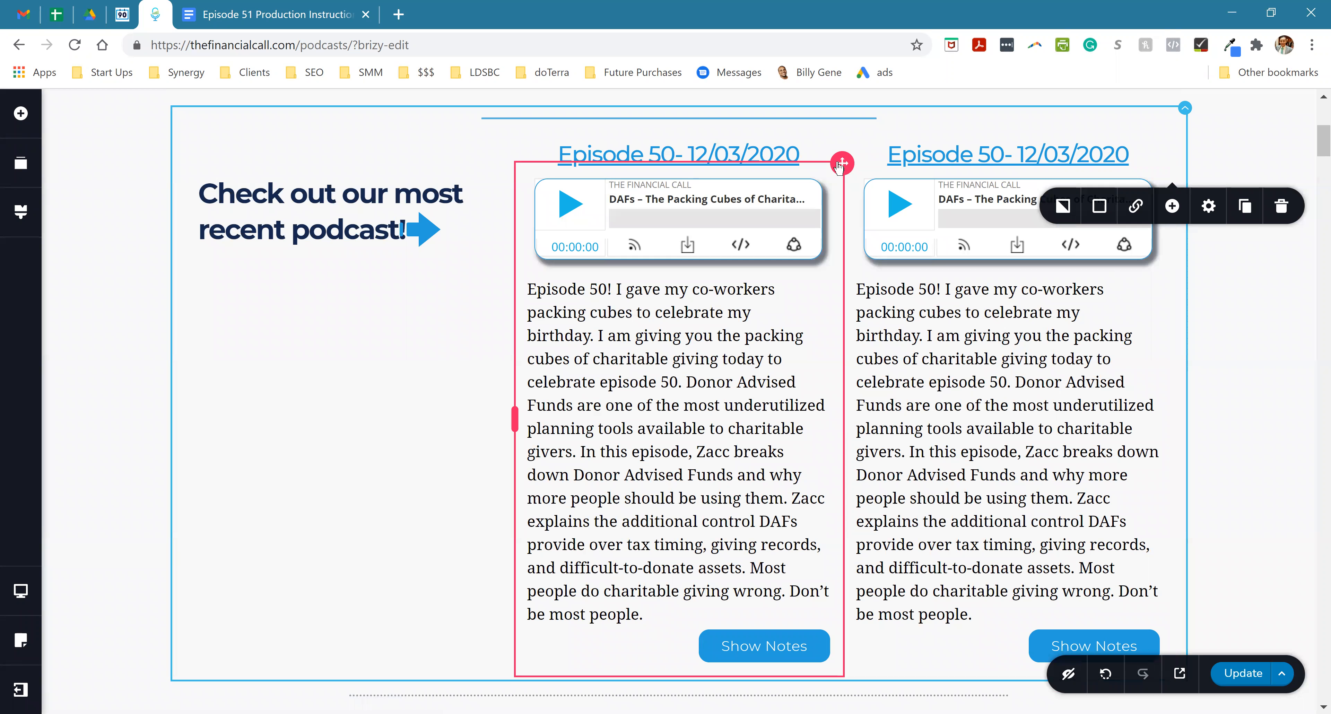
# - Try to move the first of the two Episode 50 columns out of the most recent podcast row to the area below it
pyautogui.moveTo(840, 164); pyautogui.dragTo(755, 326)
pyautogui.scroll(-2, 780, 321)
pyautogui.scroll(1, 834, 253)
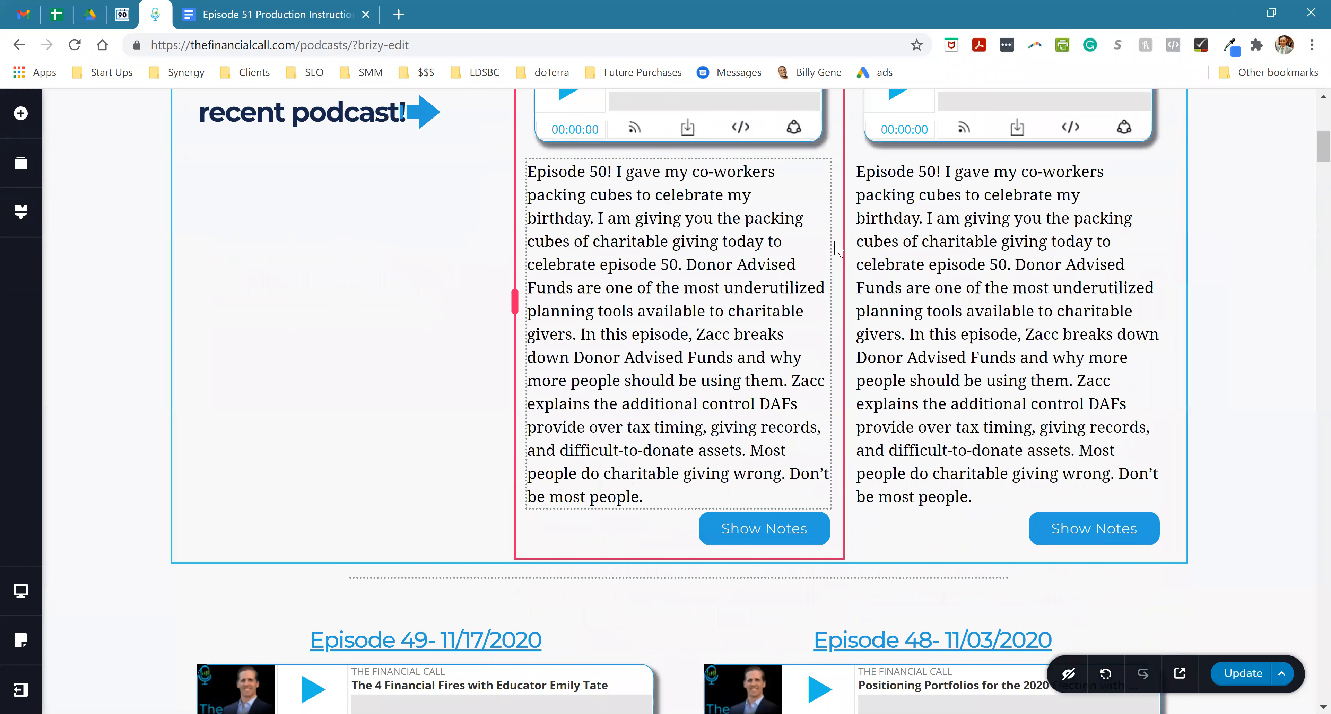
pyautogui.scroll(1, 868, 147)
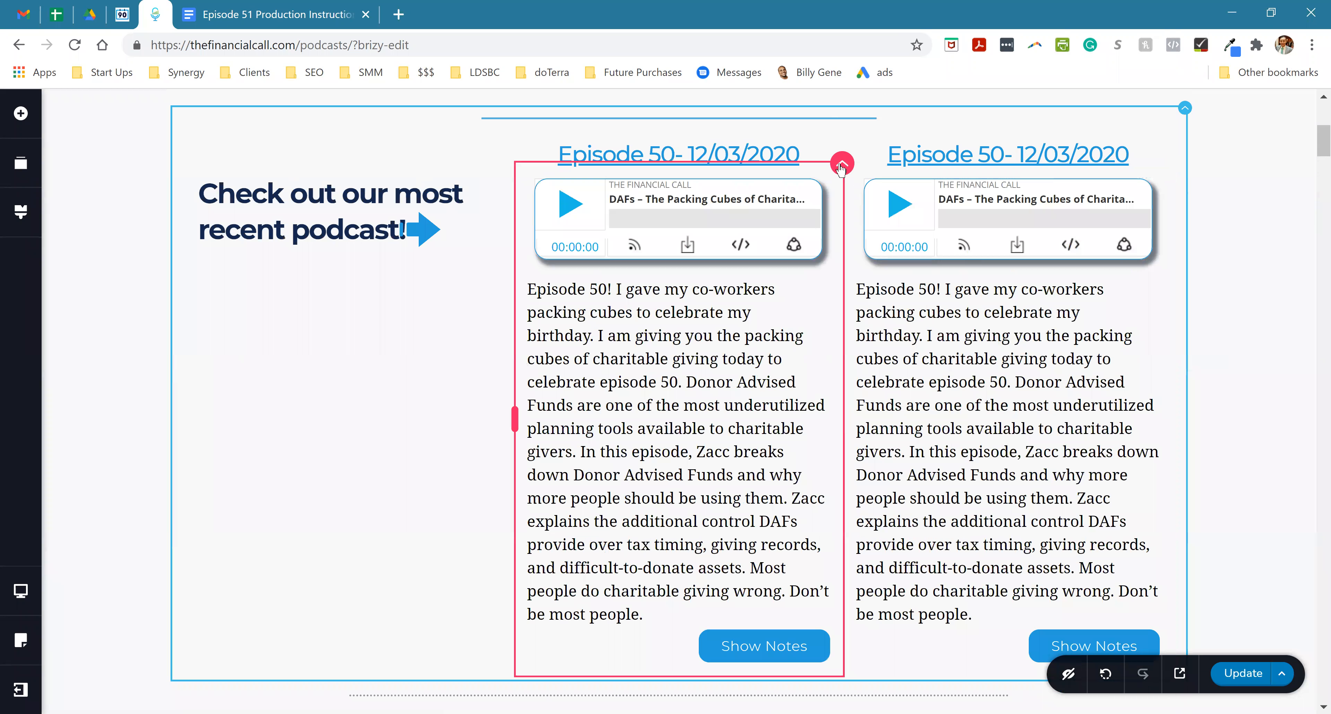
pyautogui.moveTo(622, 672); pyautogui.dragTo(729, 486)
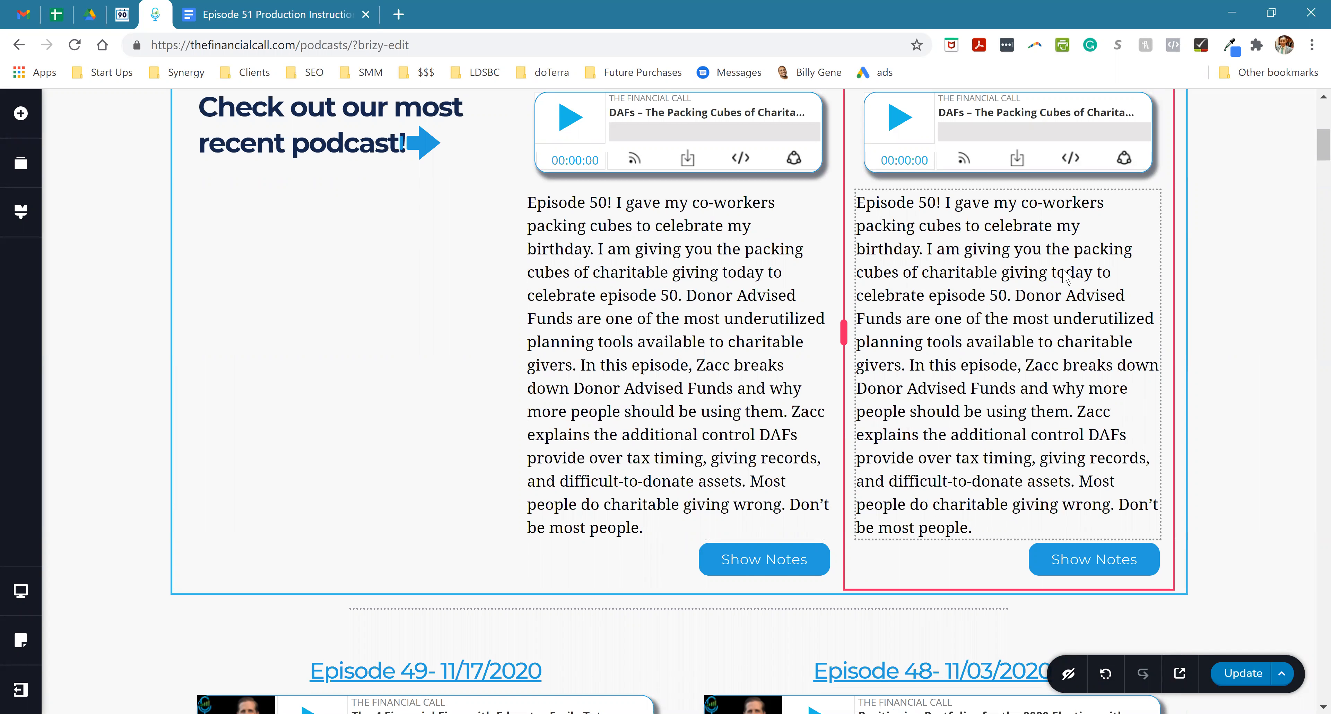
pyautogui.hotkey('ctrl', '-')
pyautogui.hotkey('ctrl', '-')
pyautogui.hotkey('ctrl', '+')
pyautogui.hotkey('ctrl', '+')
pyautogui.hotkey('ctrl', '-')
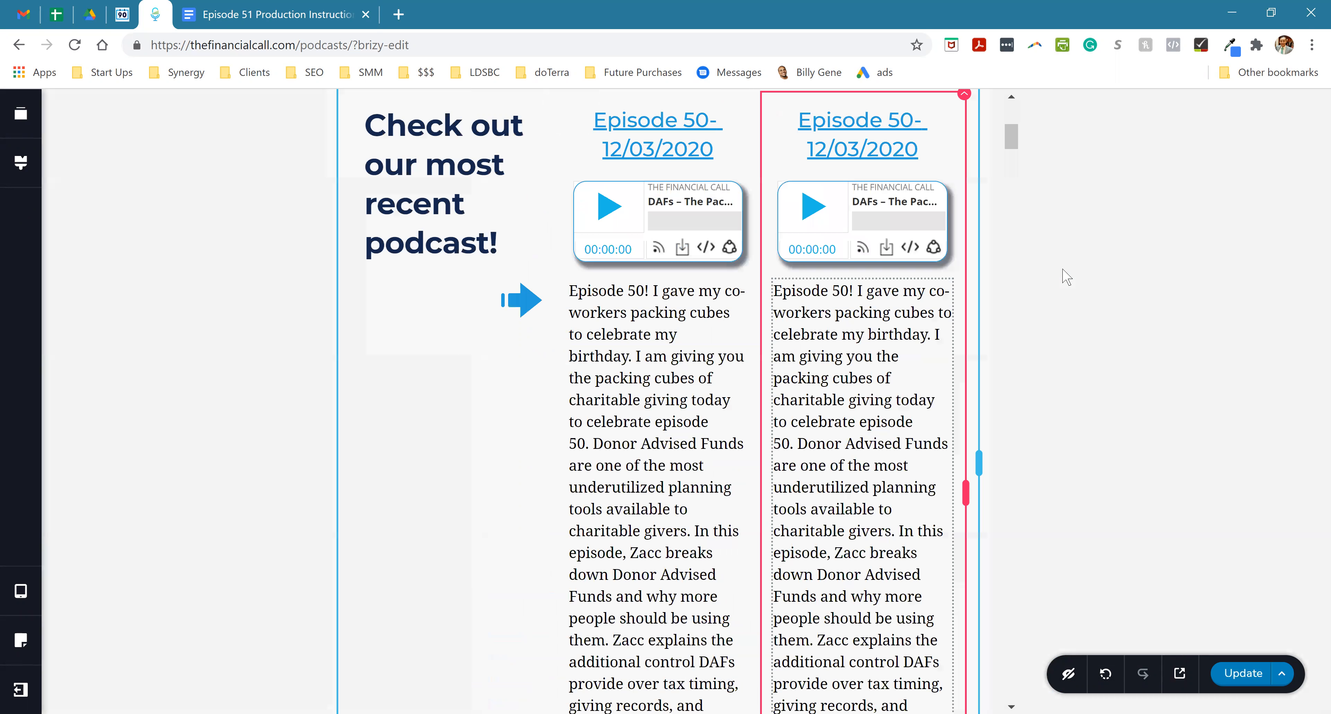
pyautogui.click(1067, 278)
pyautogui.hotkey('ctrl', '-')
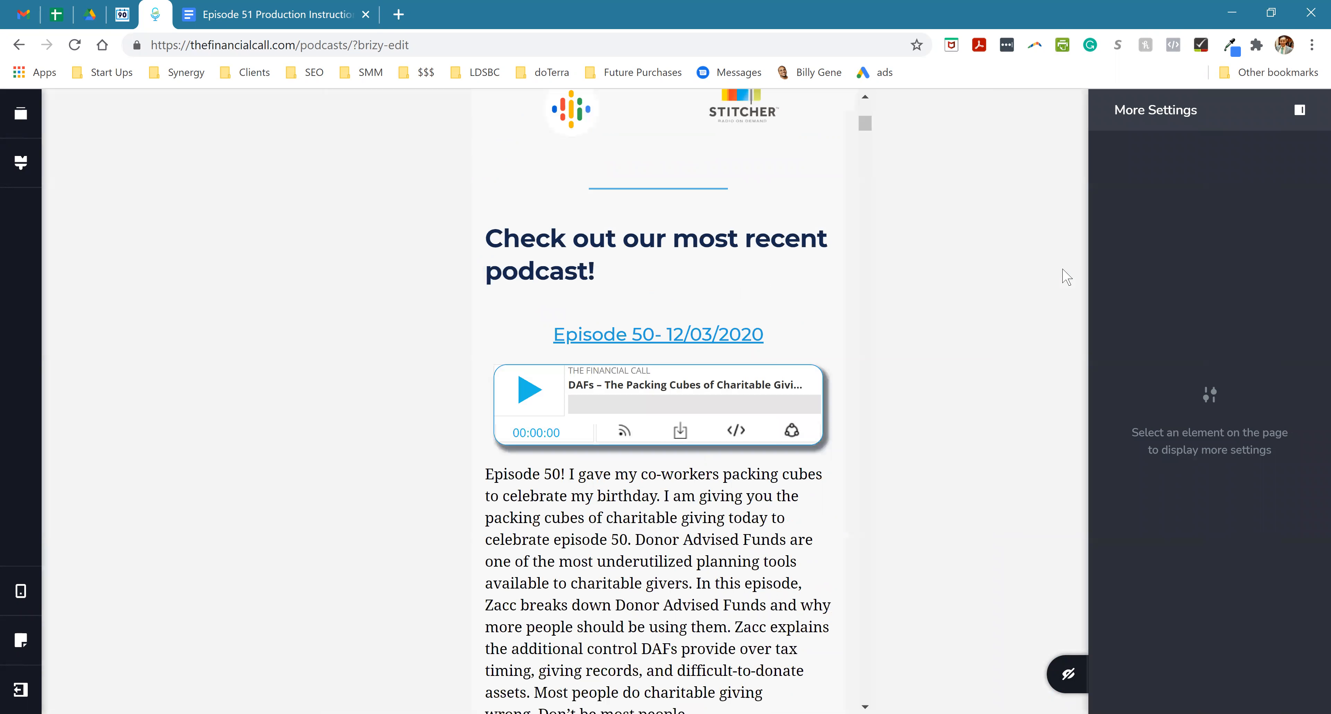
pyautogui.hotkey('ctrl', '+')
pyautogui.hotkey('ctrl', '+')
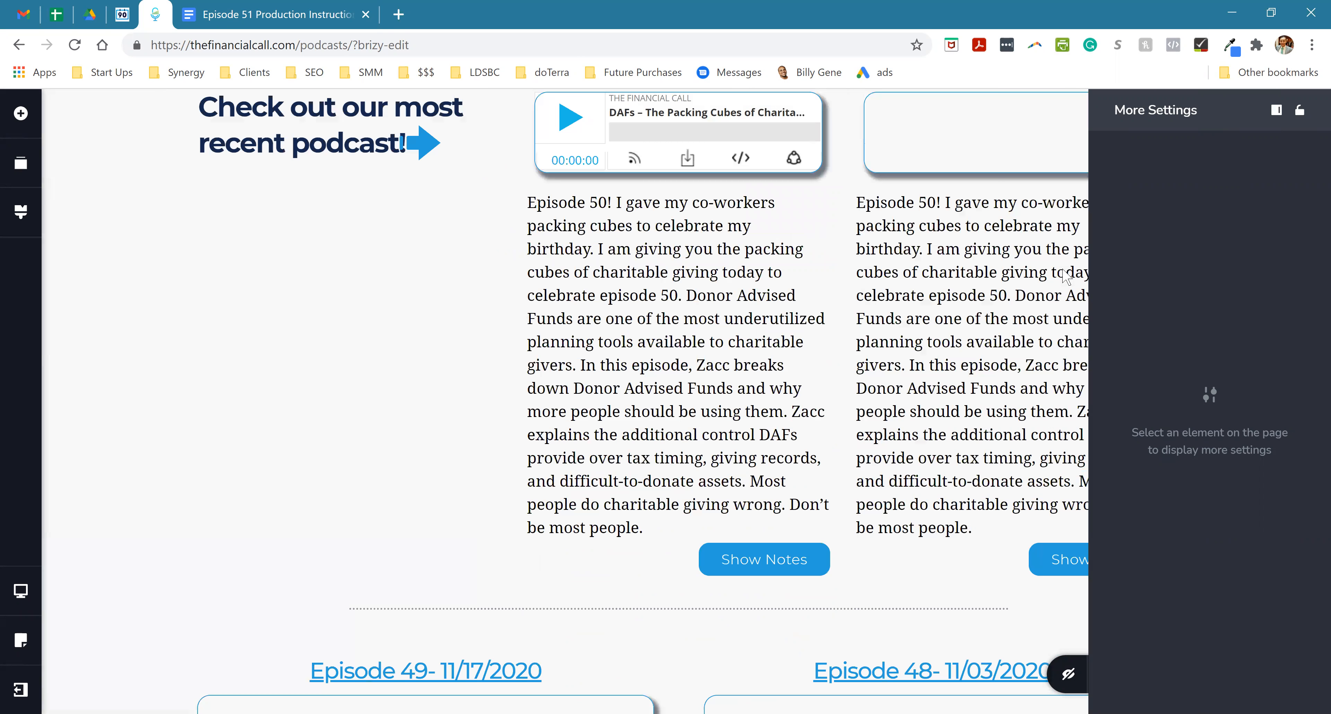
# - With the browser zoom at 90%, move the first Episode 50 column below the dotted divider, above Episodes 49 and 48
pyautogui.click(1311, 45)
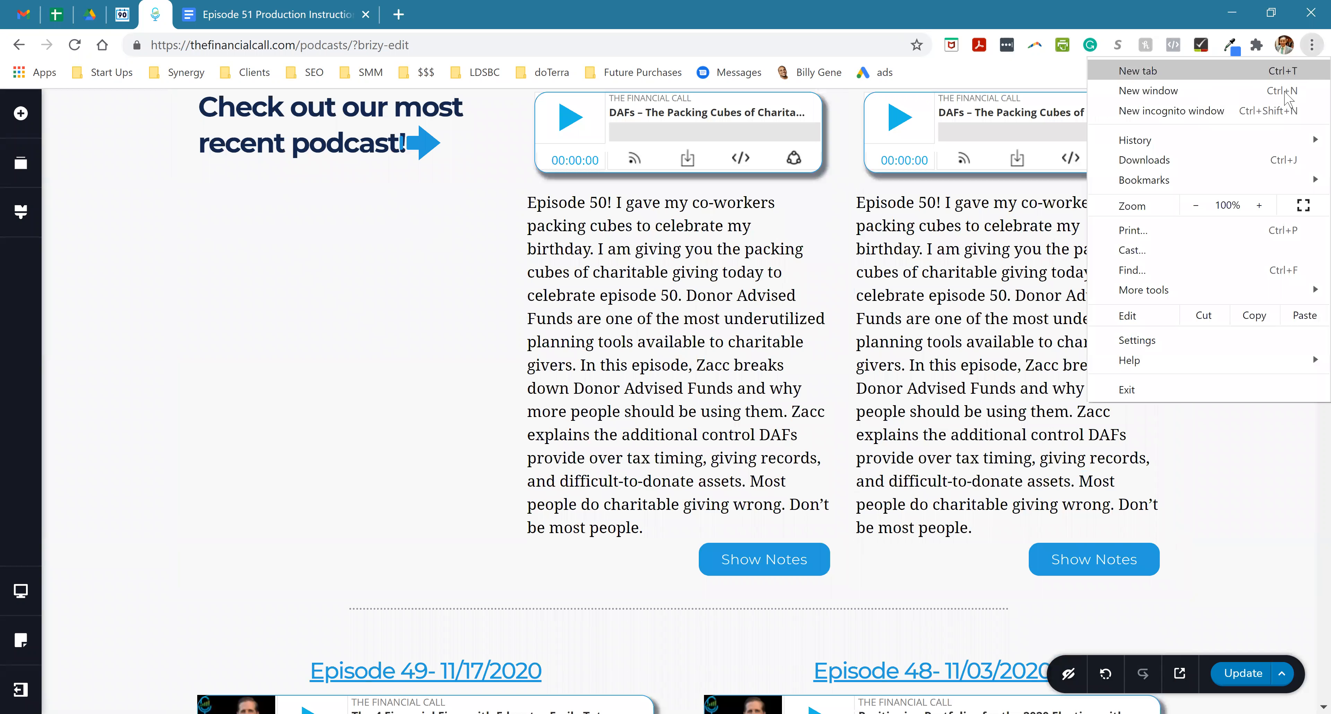
pyautogui.click(1197, 205)
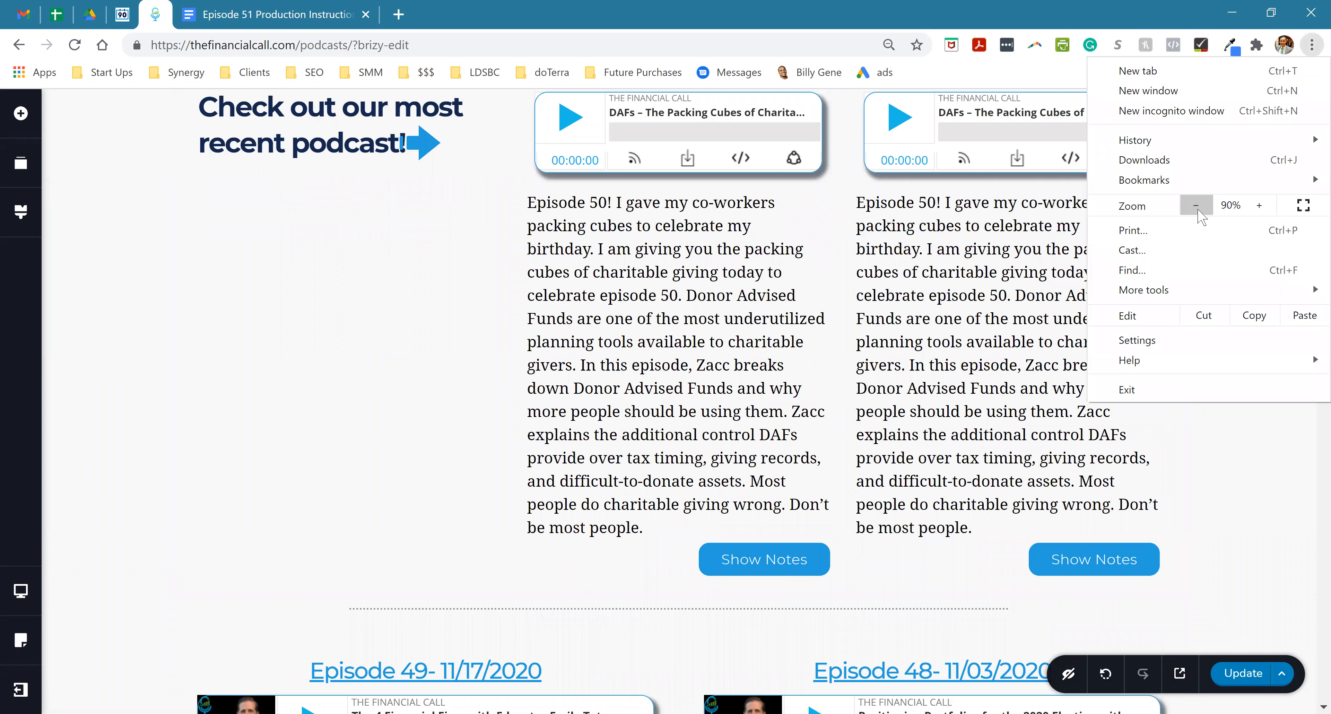
pyautogui.click(1197, 209)
pyautogui.click(794, 144)
pyautogui.scroll(1, 776, 183)
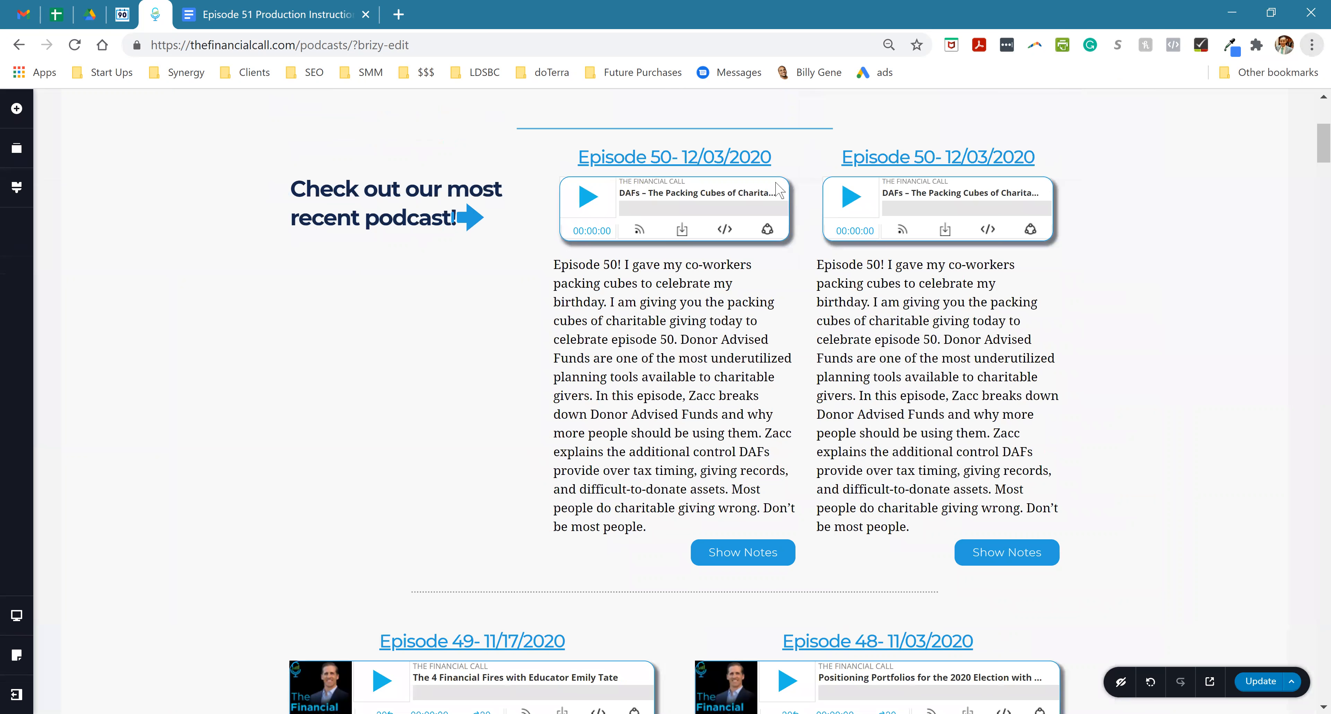
pyautogui.moveTo(804, 165); pyautogui.dragTo(665, 642)
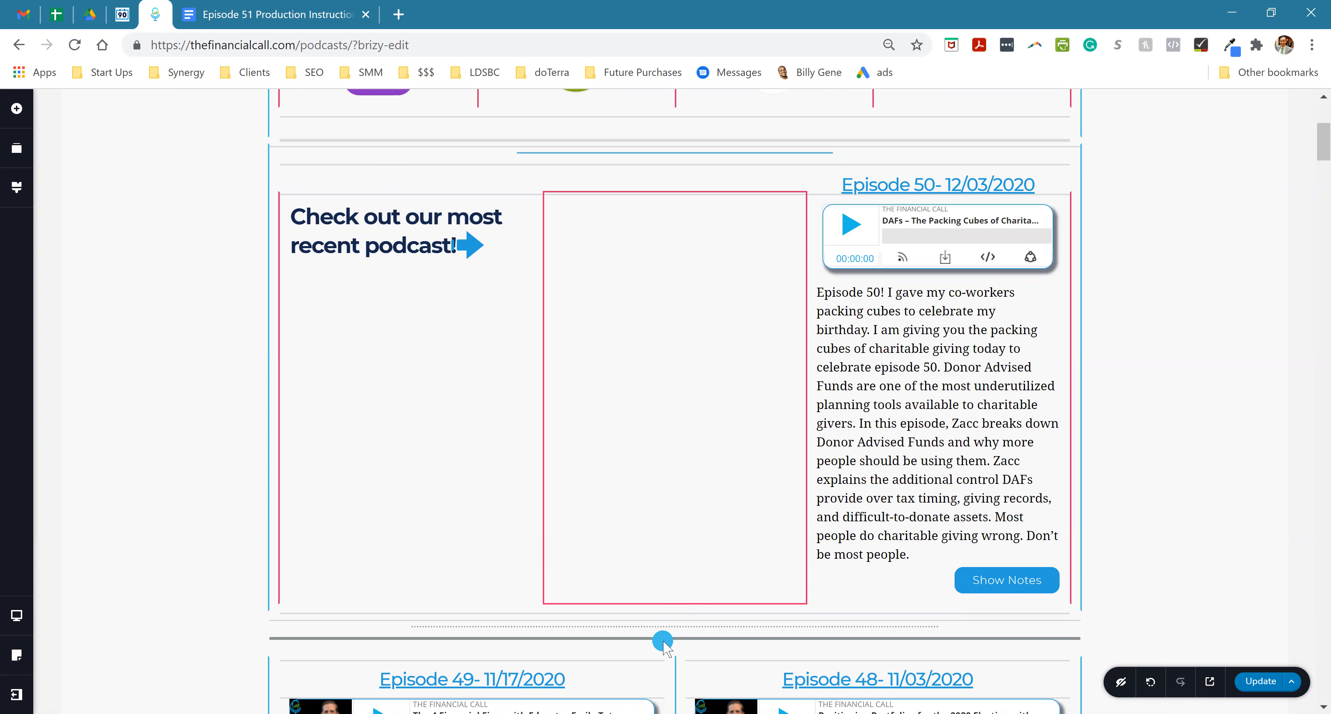
pyautogui.moveTo(663, 638); pyautogui.dragTo(664, 638)
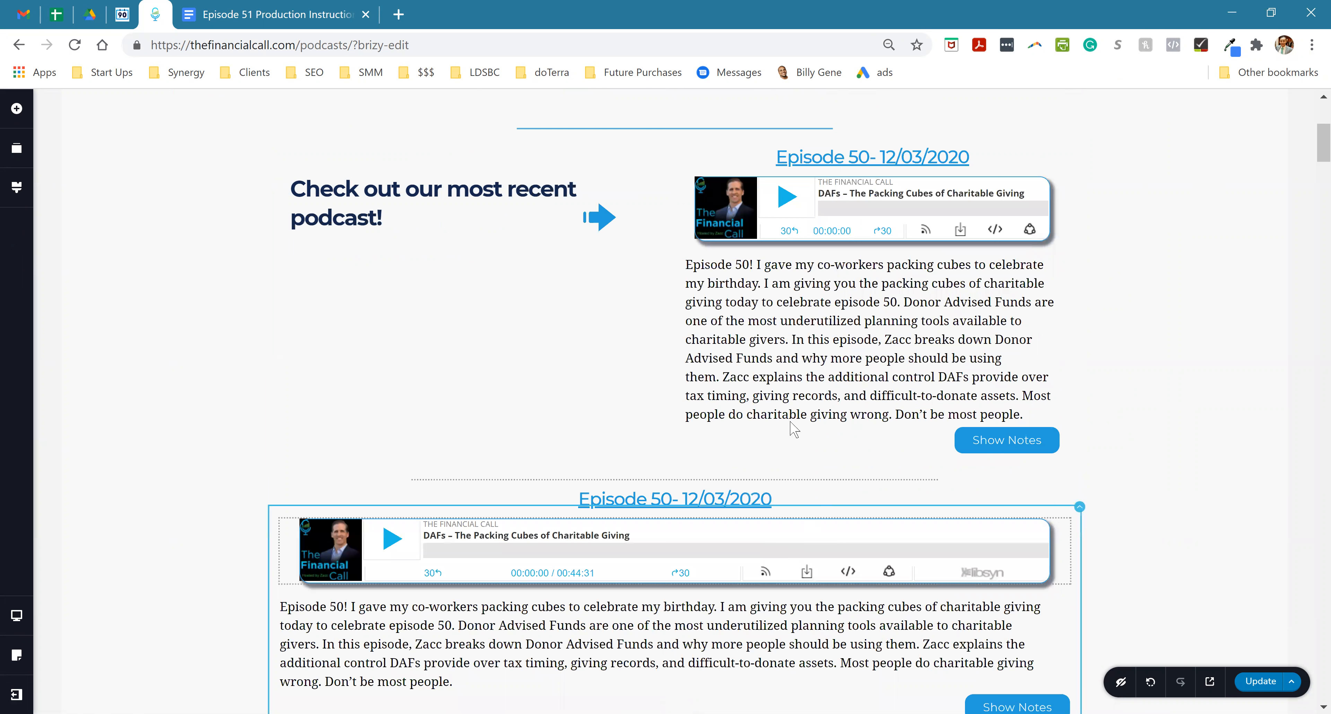
# - Set the moved Episode 50 column's left and right padding and left and right margins to 100 px each
pyautogui.scroll(-3, 703, 532)
pyautogui.scroll(-2, 704, 522)
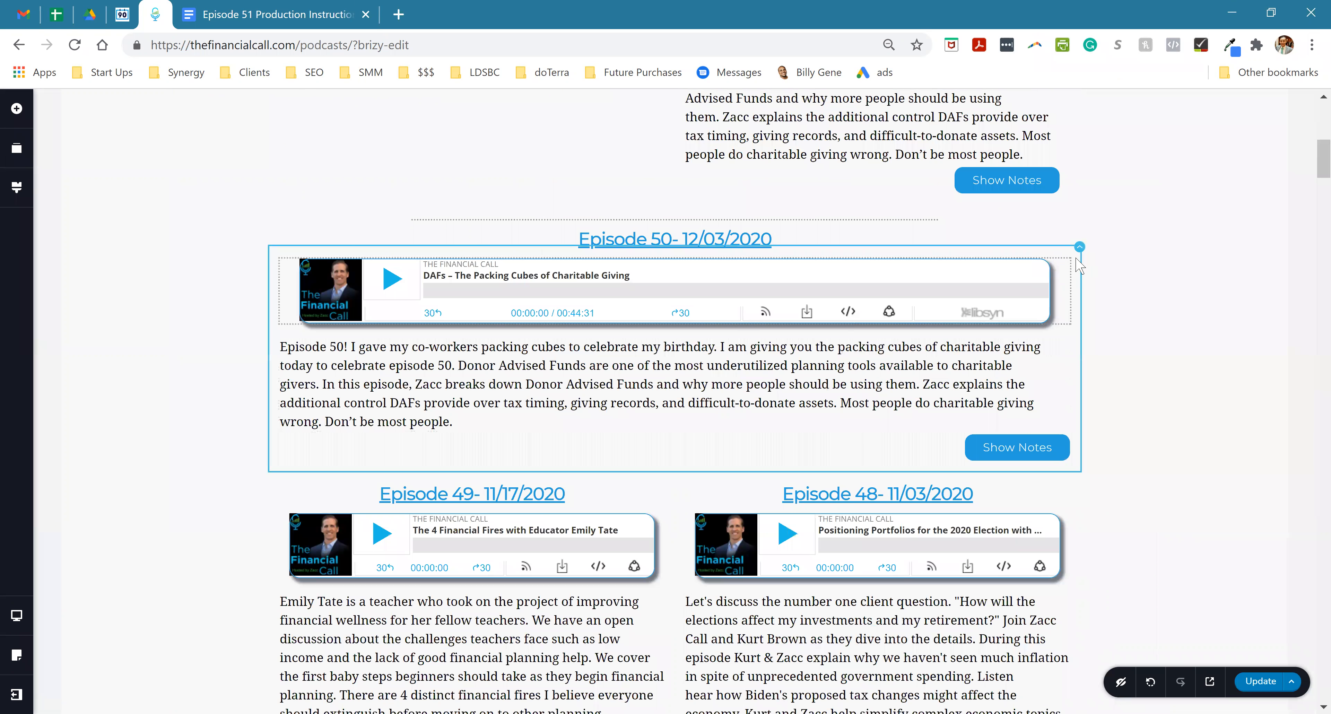
pyautogui.click(1080, 249)
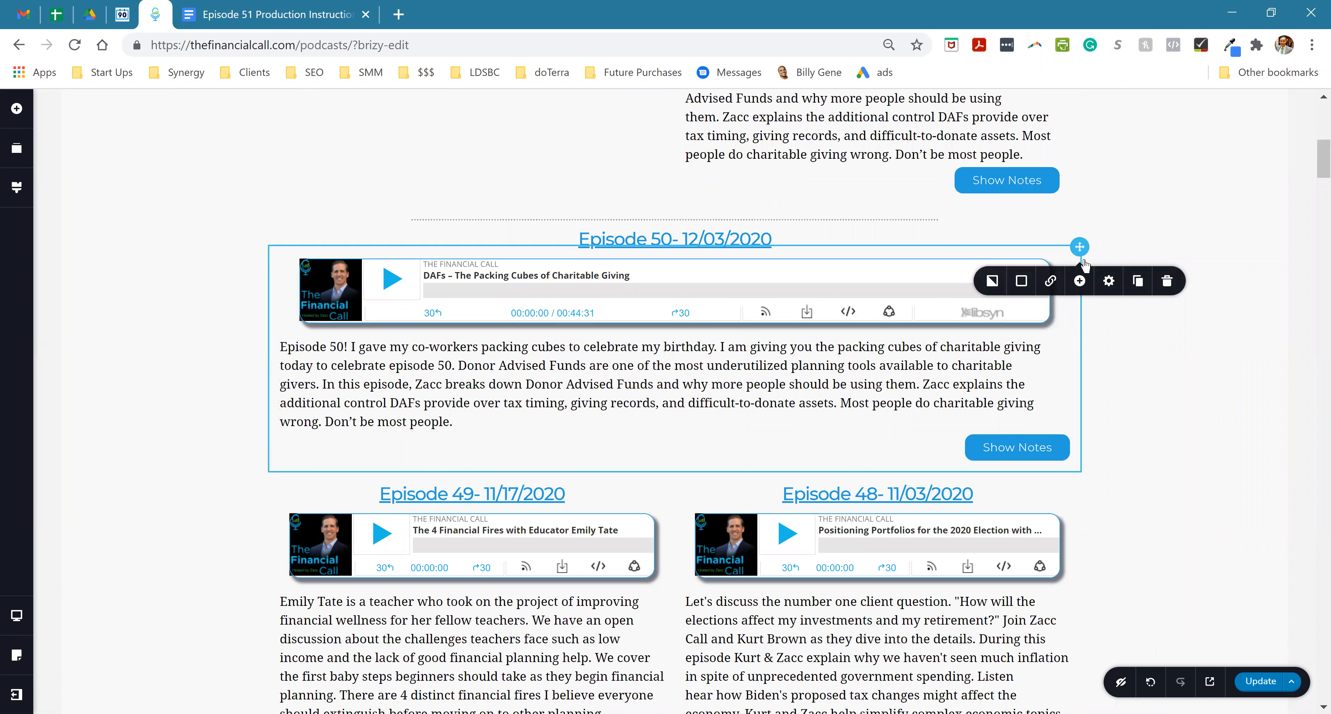
pyautogui.click(1108, 280)
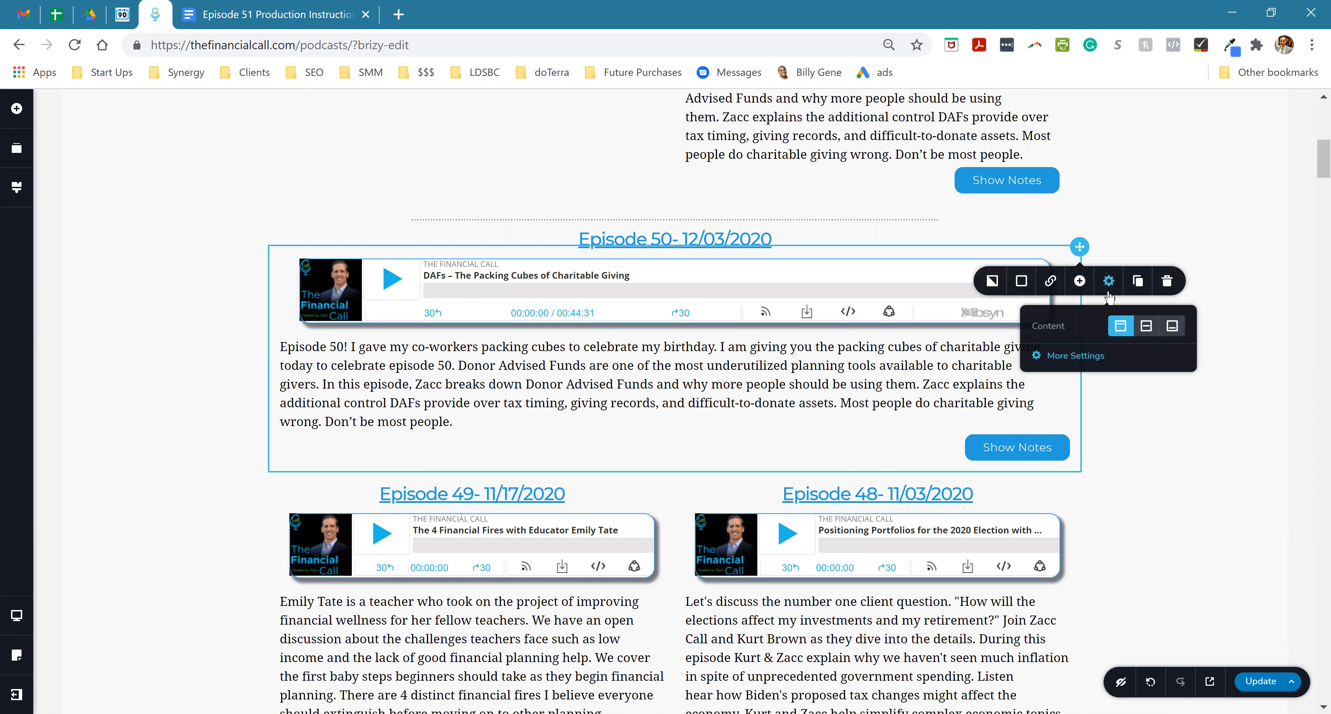
pyautogui.click(1068, 357)
pyautogui.moveTo(1194, 257); pyautogui.dragTo(1247, 257)
pyautogui.moveTo(1197, 315); pyautogui.dragTo(1247, 315)
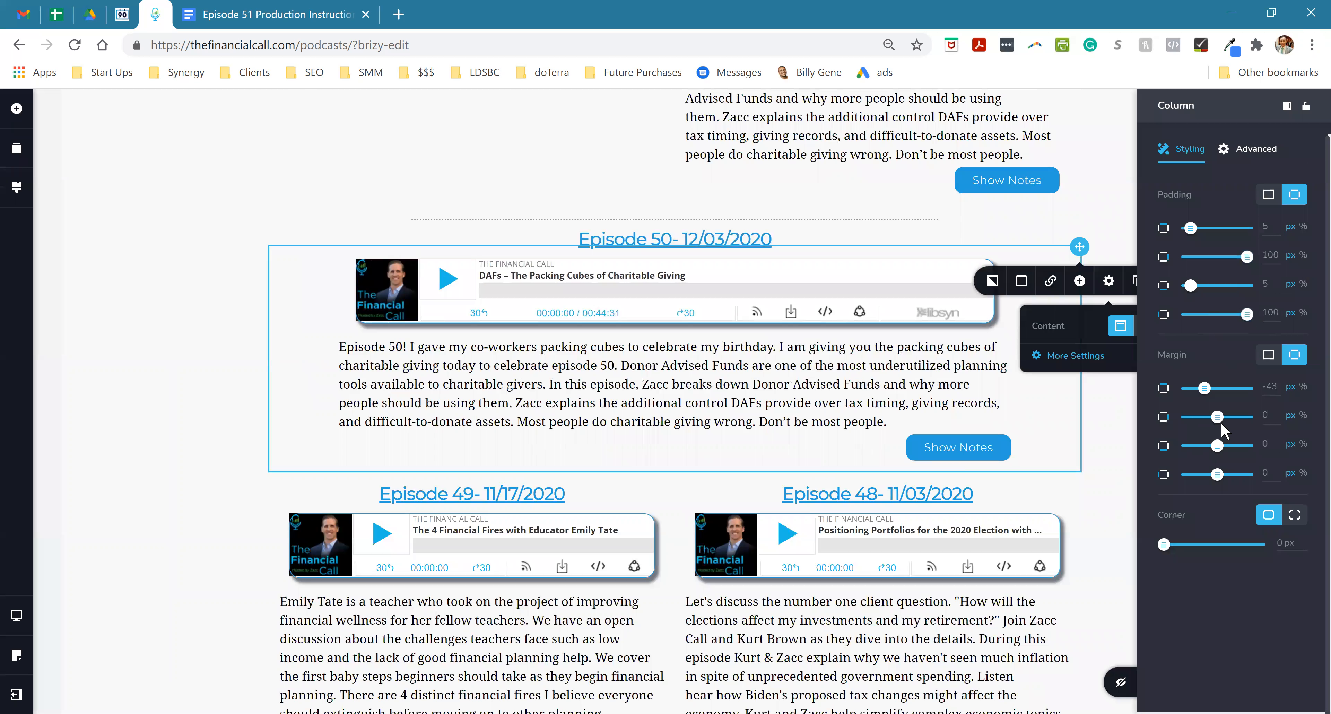
pyautogui.moveTo(1220, 419); pyautogui.dragTo(1296, 414)
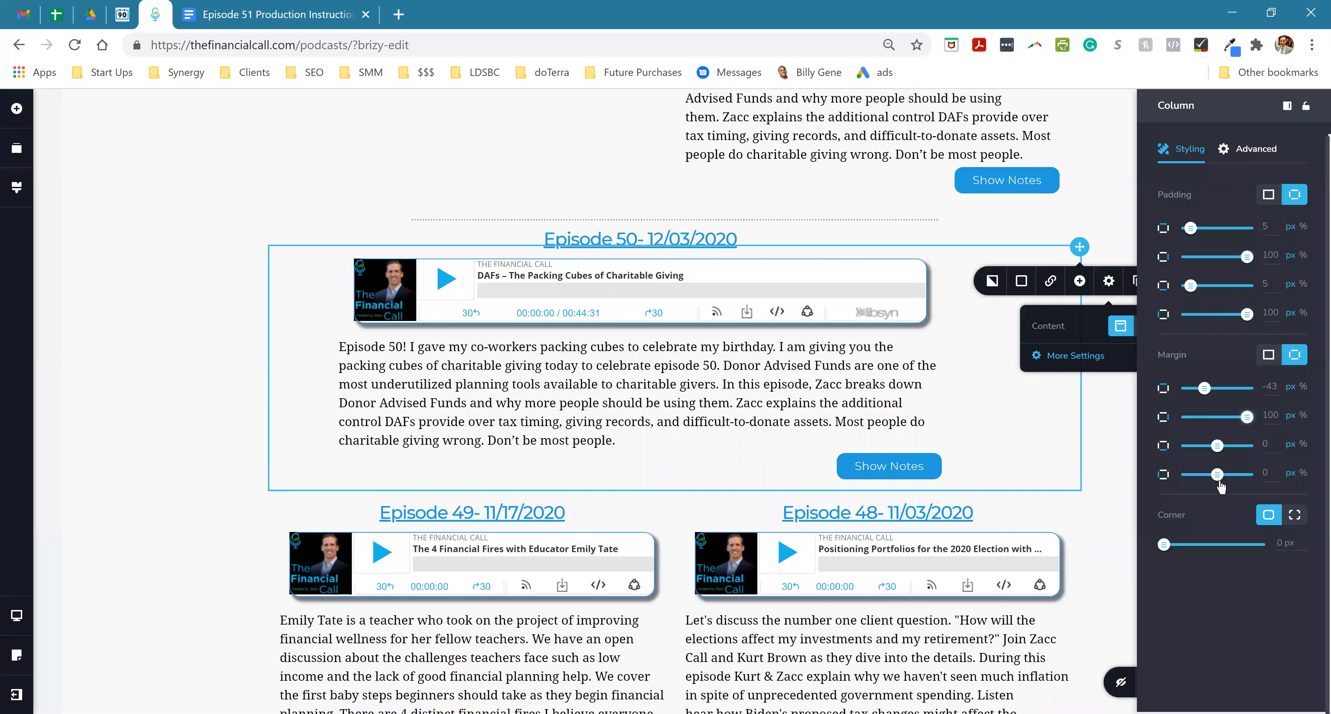
pyautogui.moveTo(1217, 473); pyautogui.dragTo(1304, 476)
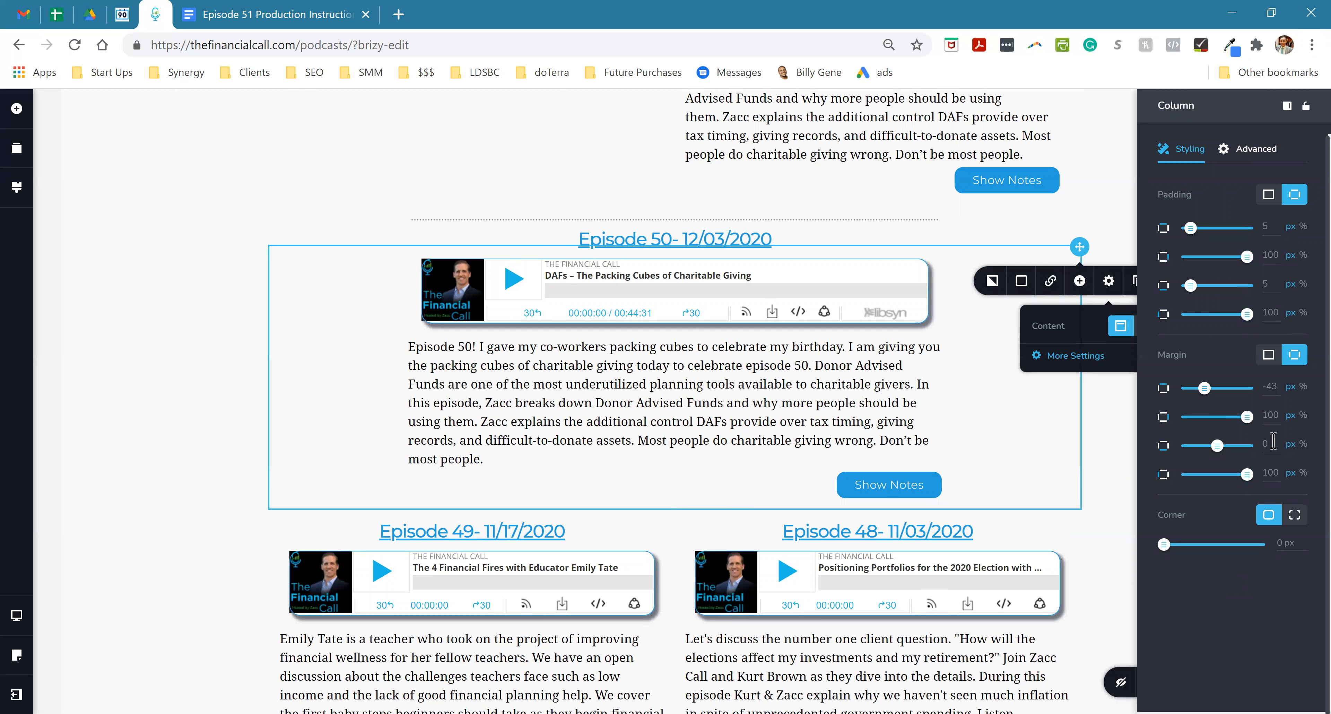
pyautogui.click(167, 342)
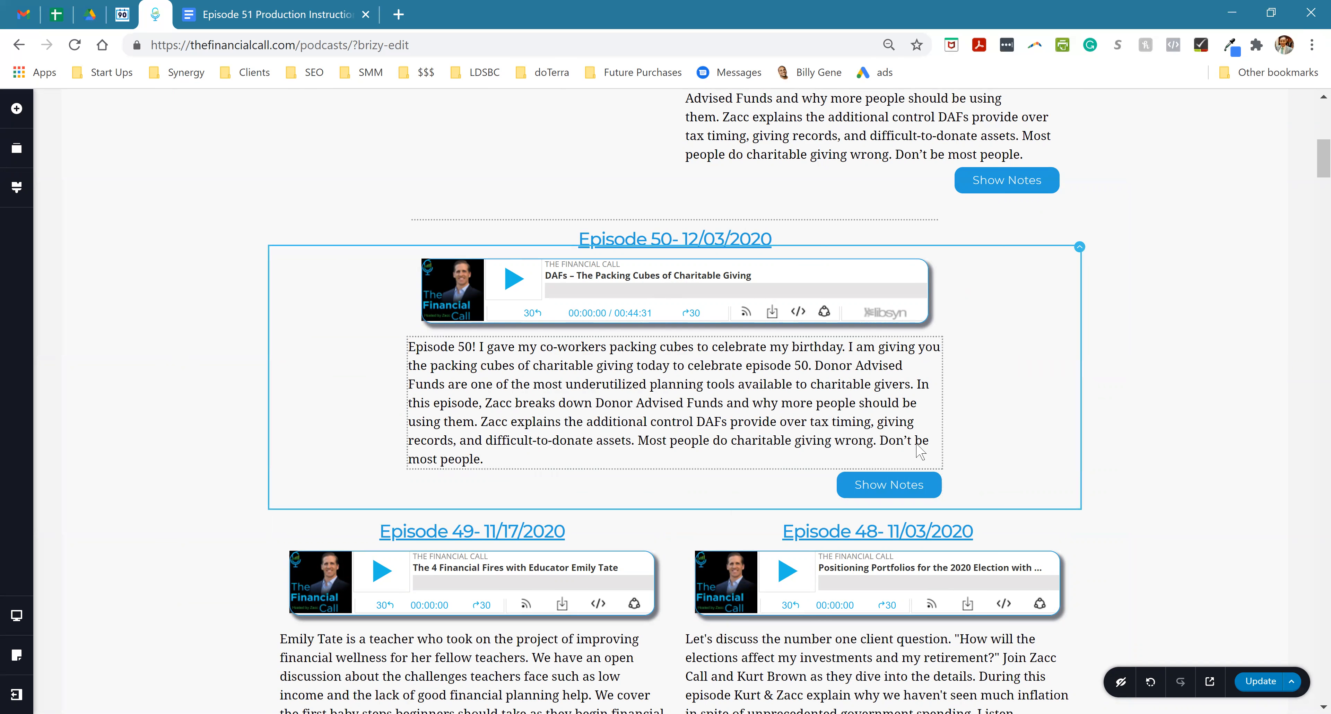
# - Restore the browser zoom to 100% and replace the most recent podcast's description with the copied Episode 51 description
pyautogui.scroll(5, 919, 452)
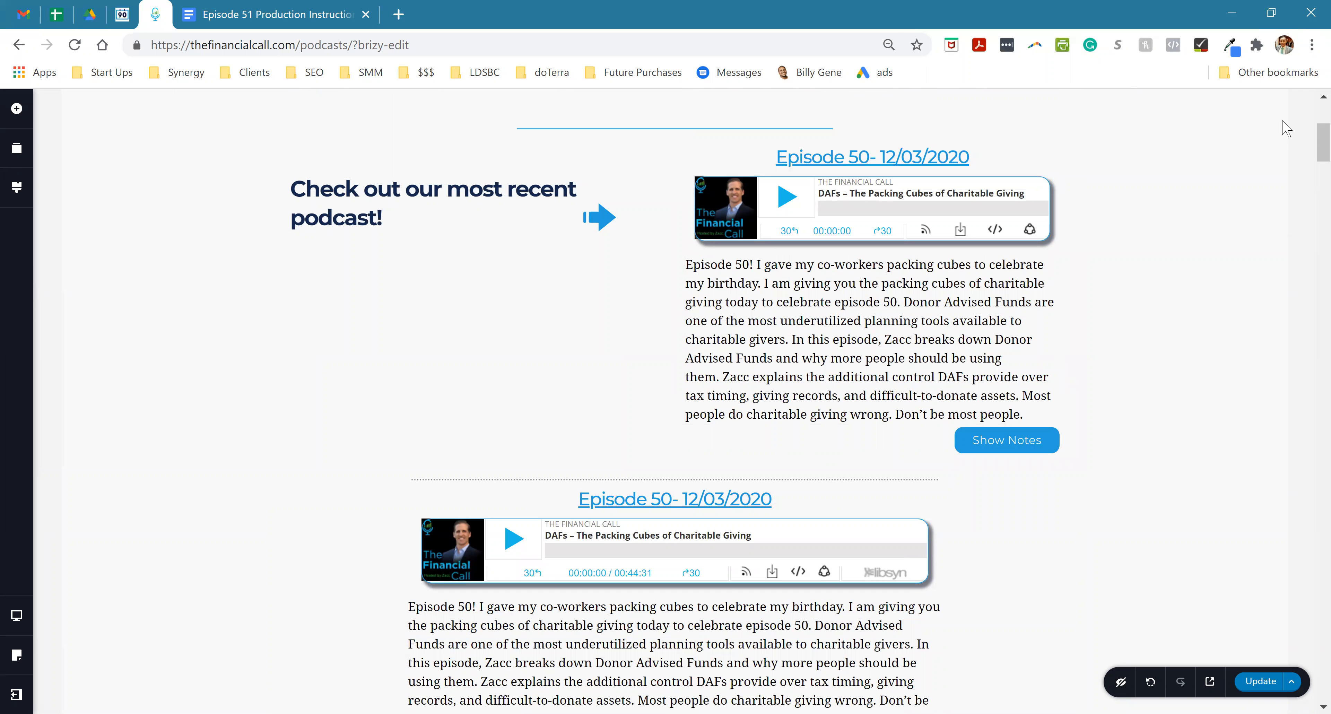
pyautogui.click(1312, 45)
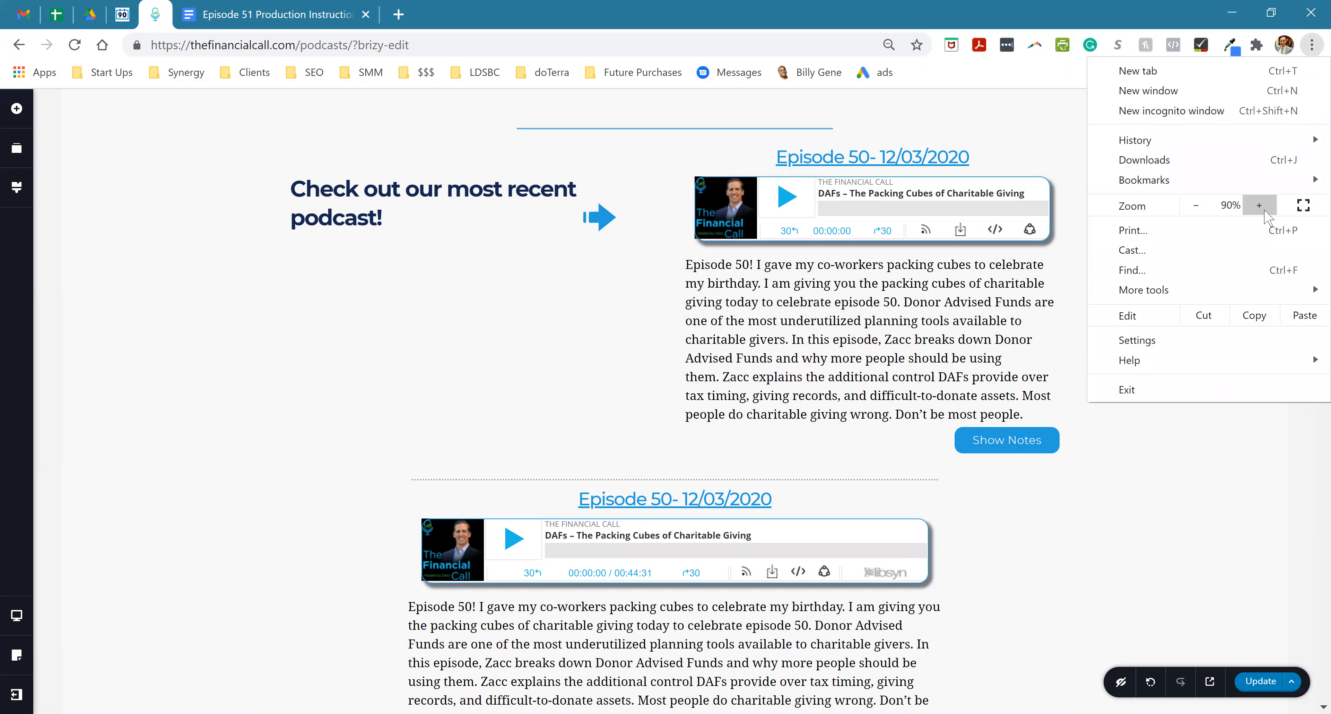
pyautogui.click(1260, 205)
pyautogui.click(868, 442)
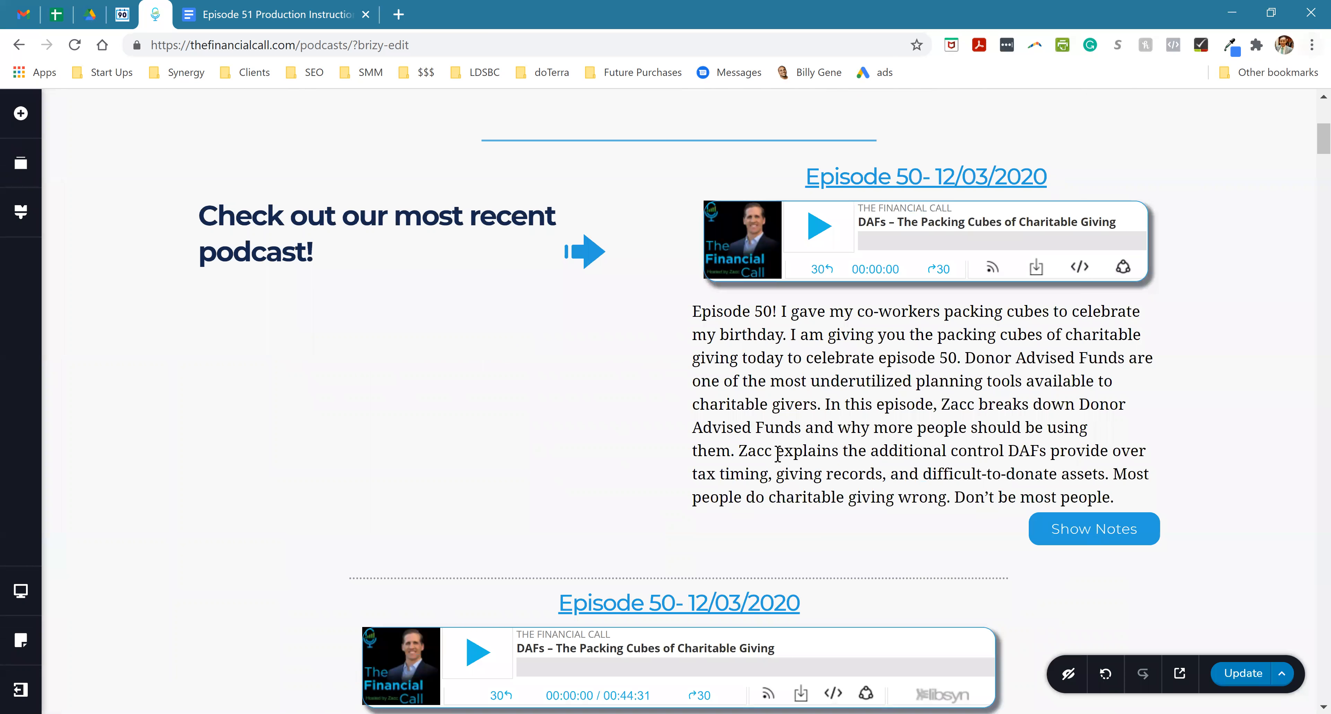
pyautogui.click(868, 447)
pyautogui.tripleClick(854, 393)
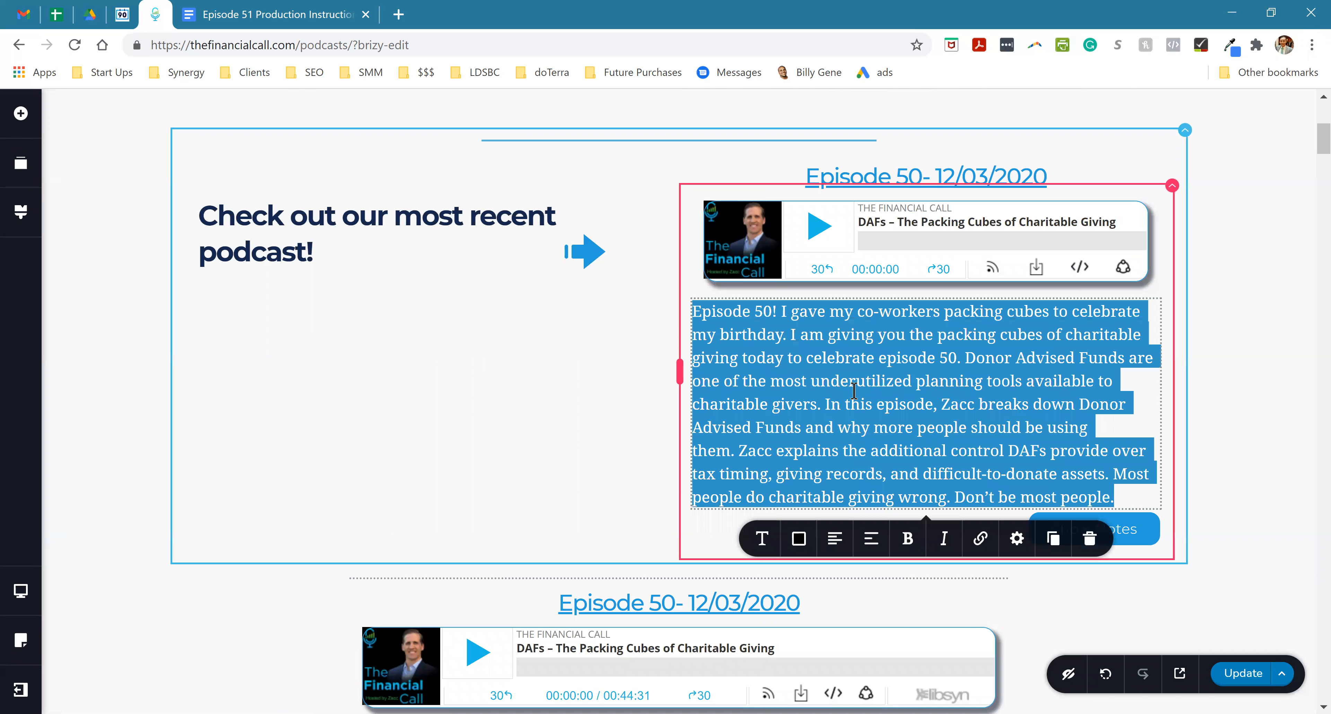
pyautogui.write('Investing is more accessible now than ever before. Now that you can trade at a ZERO-dollar commission, the biggest hurdle is understanding the lingo on the website to place an order. In this episode, Zacc walks you through the basics of stock & fund trading. Zacc places a trade in his daughter’s custodial account. The video is available on YouTube and audio is available on all major podcast providers.  Do not be intimidated be the terminology. This episode will help you through it.')
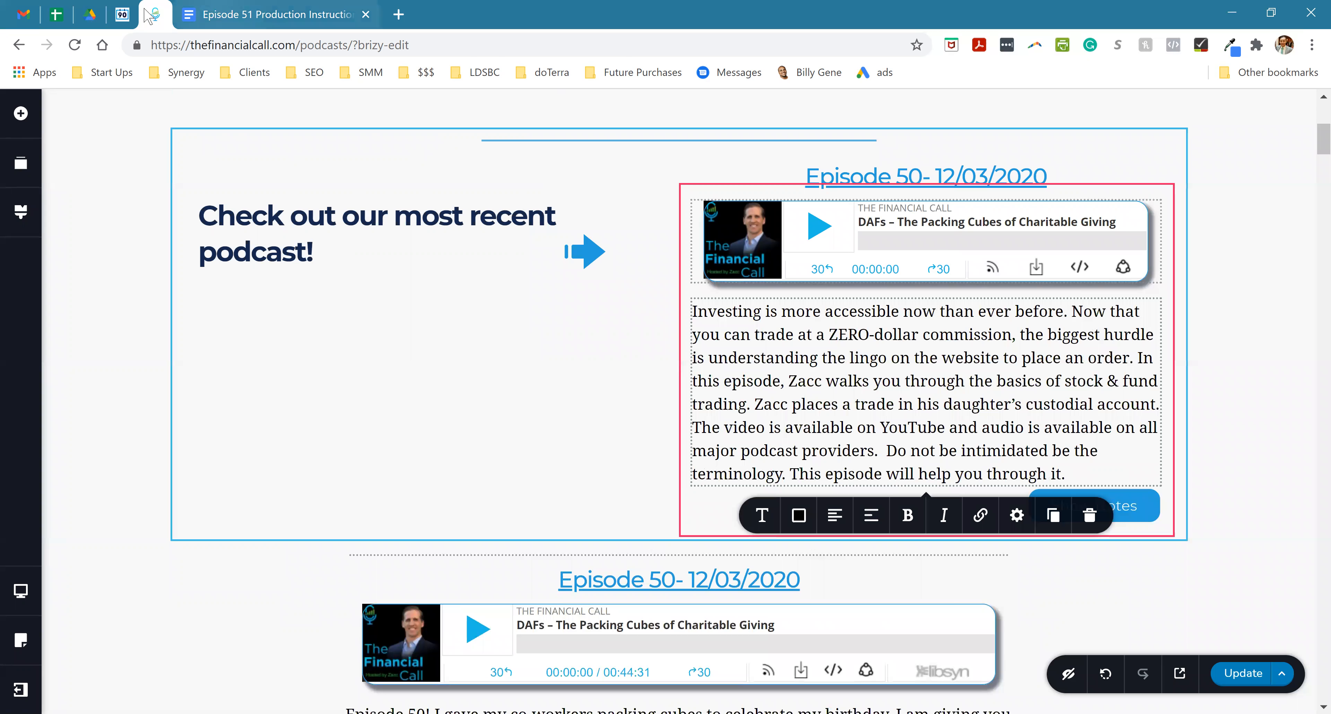
# - Change the most recent podcast's heading to "Episode 51- 12/17/2020"
pyautogui.click(922, 177)
pyautogui.press('BackSpace')
pyautogui.write('1')
pyautogui.press('BackSpace')
pyautogui.press('BackSpace')
pyautogui.write('17')
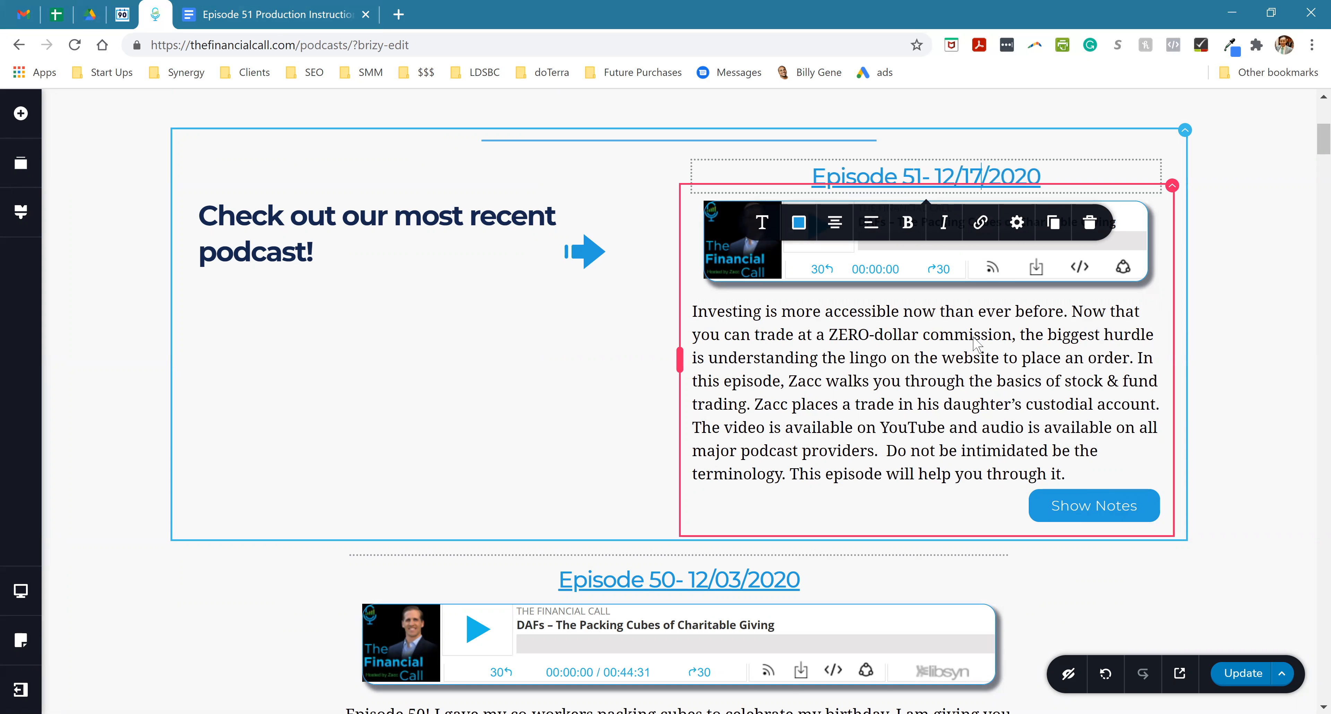
pyautogui.click(886, 363)
pyautogui.click(960, 177)
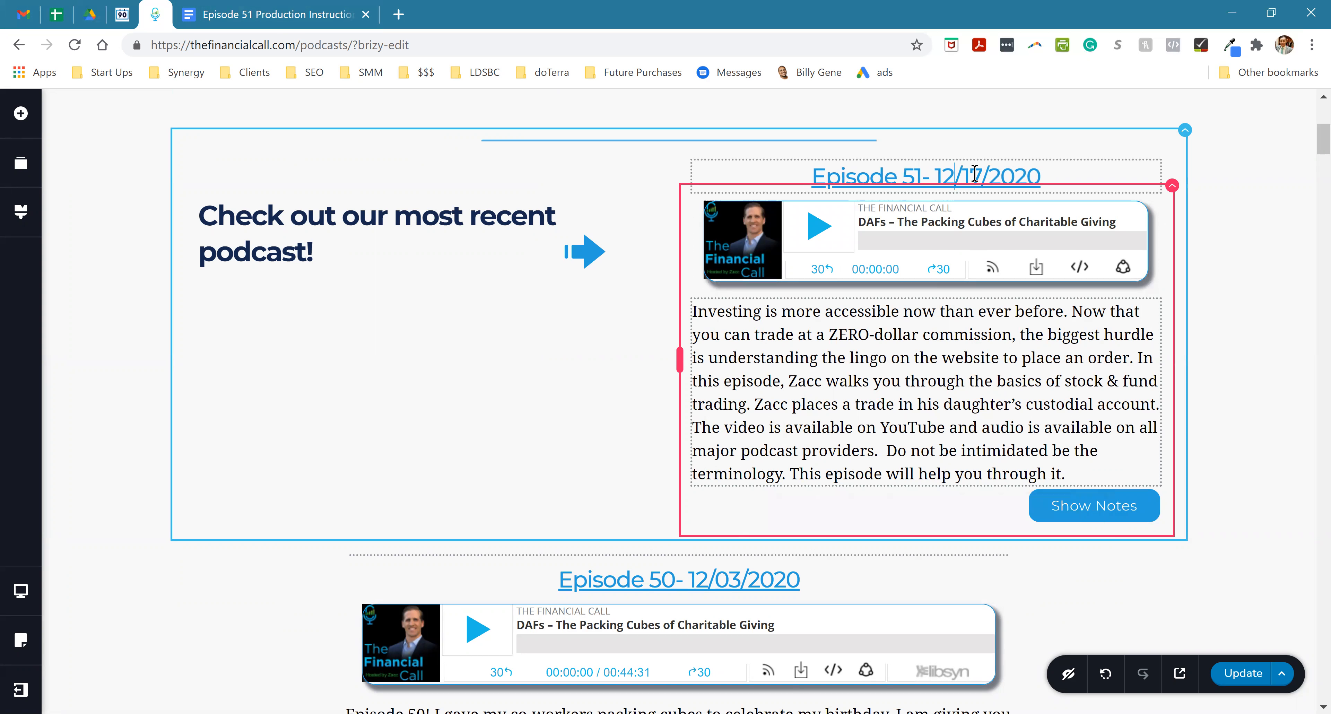
pyautogui.click(981, 223)
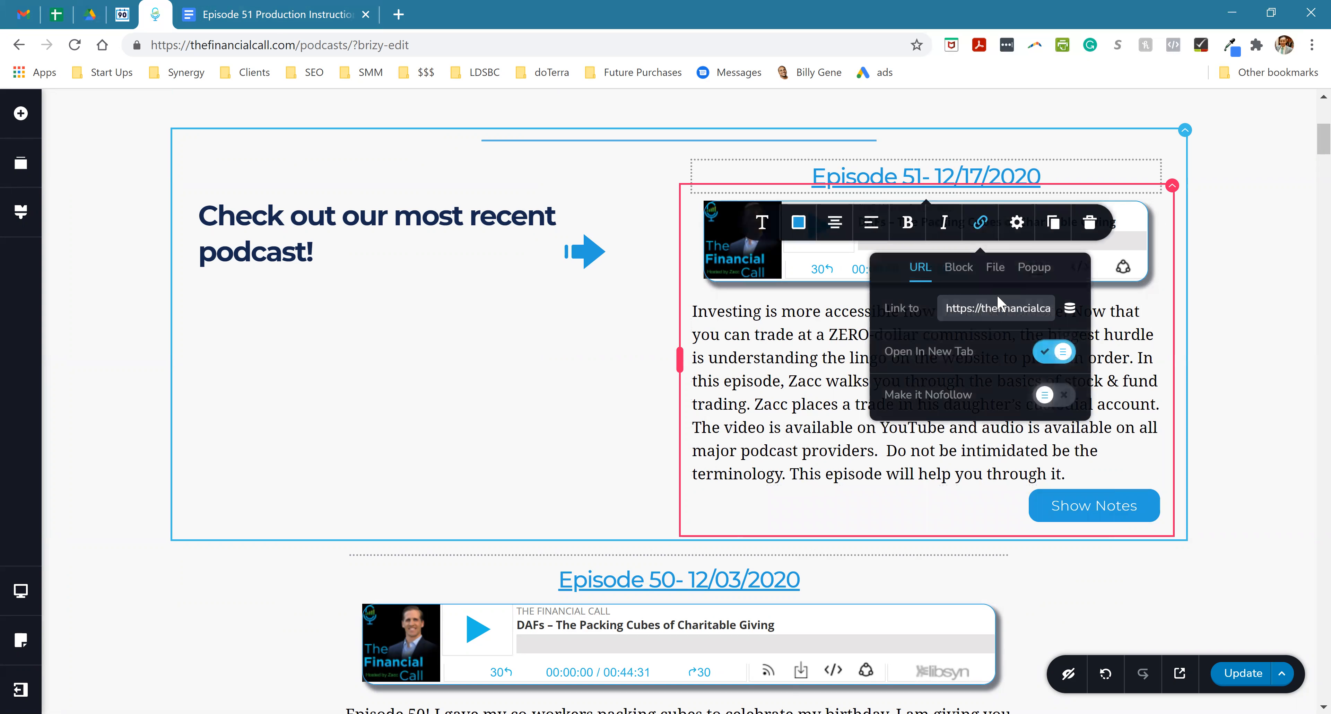
pyautogui.click(995, 305)
pyautogui.press('End')
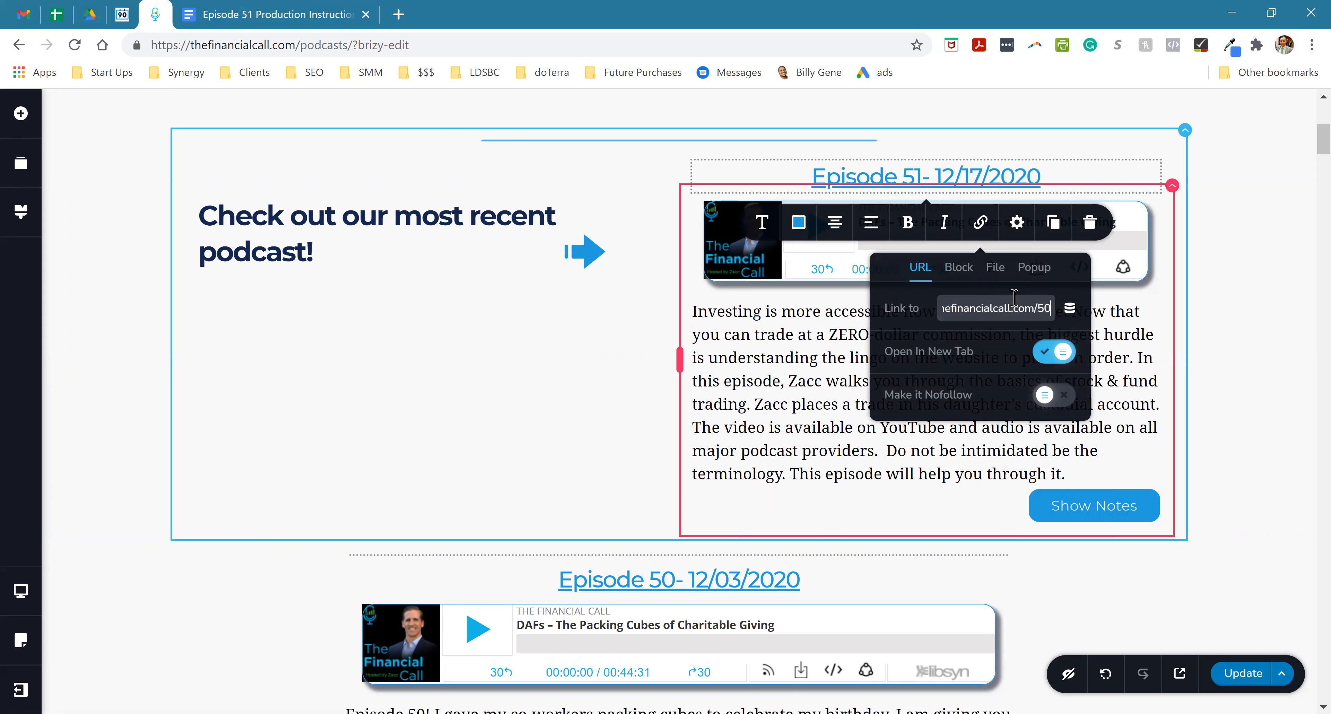
pyautogui.press('BackSpace')
pyautogui.write('1')
pyautogui.tripleClick(1031, 313)
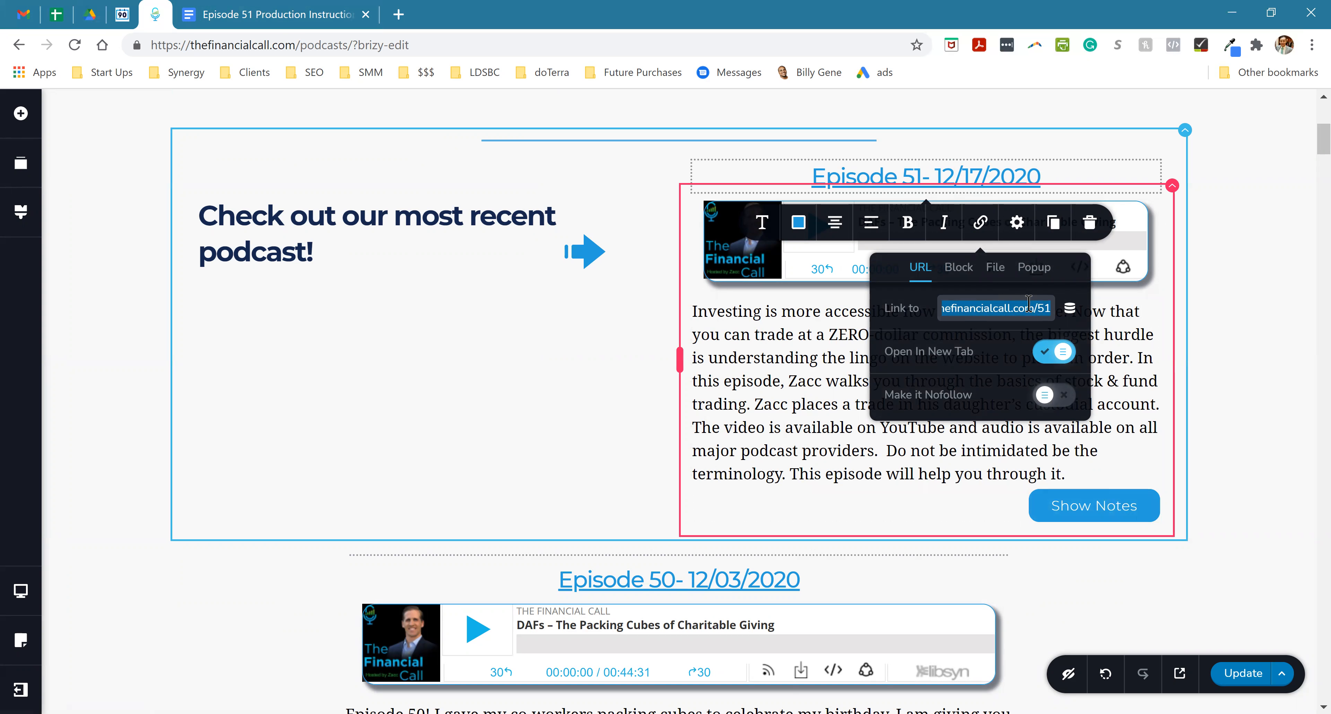
# - Replace the link of the Show Notes button under the Episode 51 description with the copied thefinancialcall.com/51 address
pyautogui.click(1132, 506)
pyautogui.click(1135, 506)
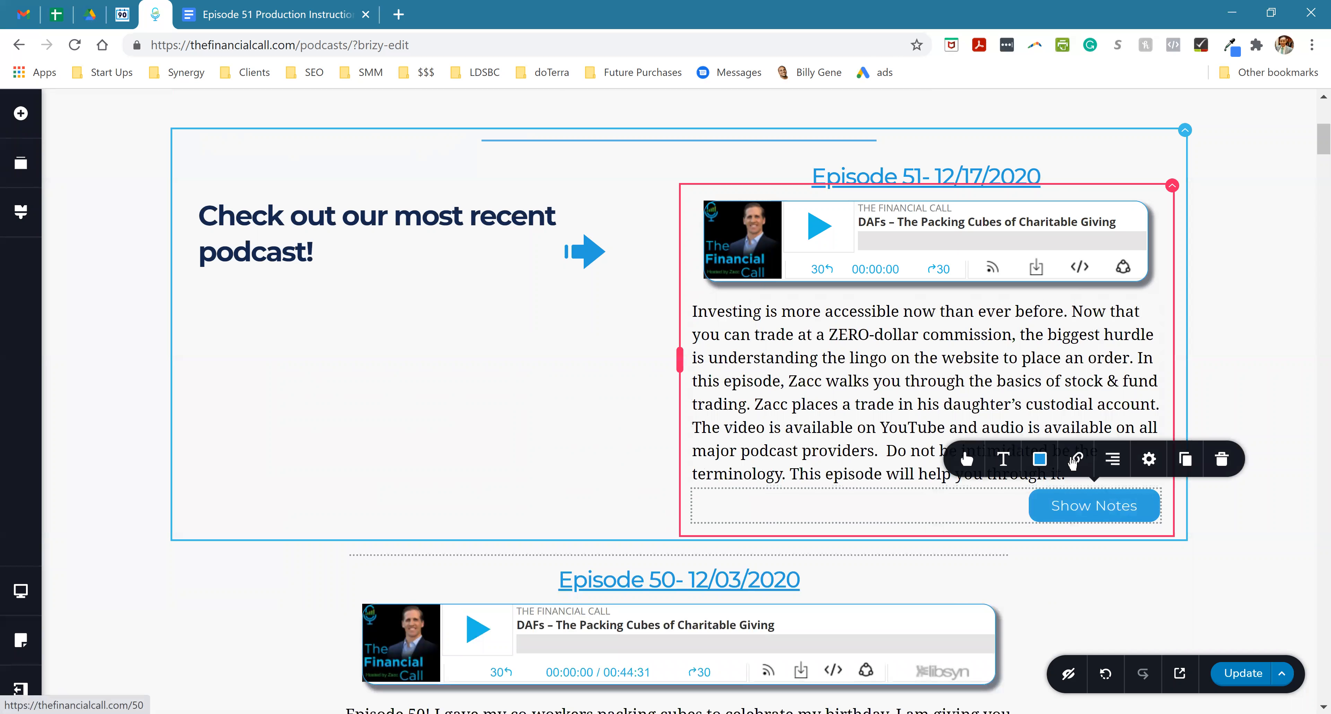
pyautogui.click(1076, 459)
pyautogui.tripleClick(1117, 315)
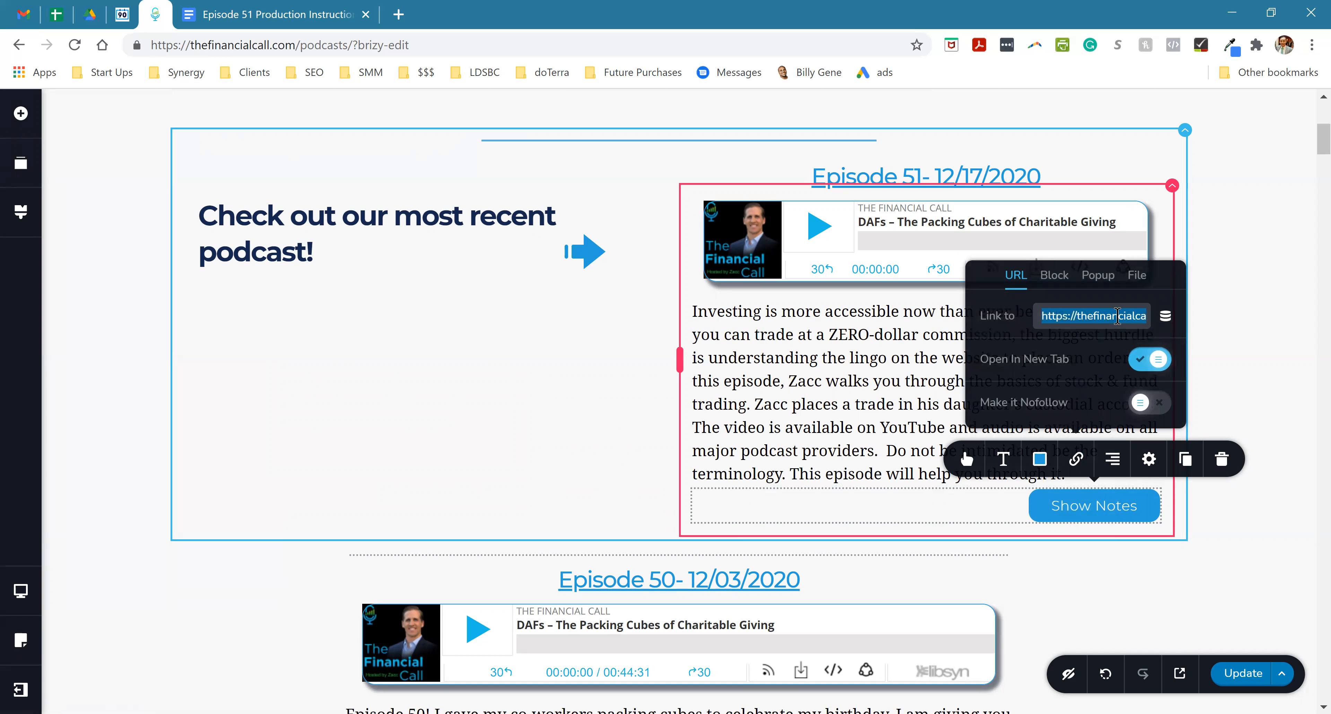
pyautogui.hotkey('ctrl', 'v')
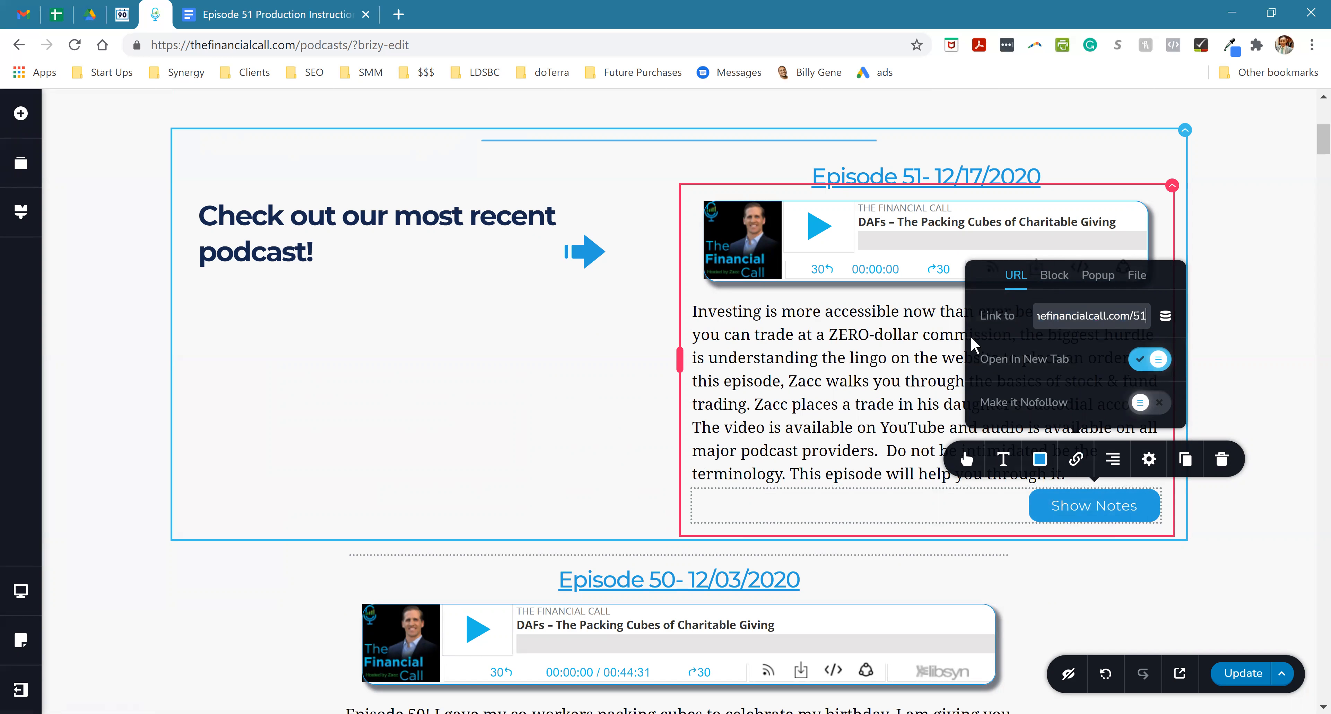
pyautogui.click(875, 370)
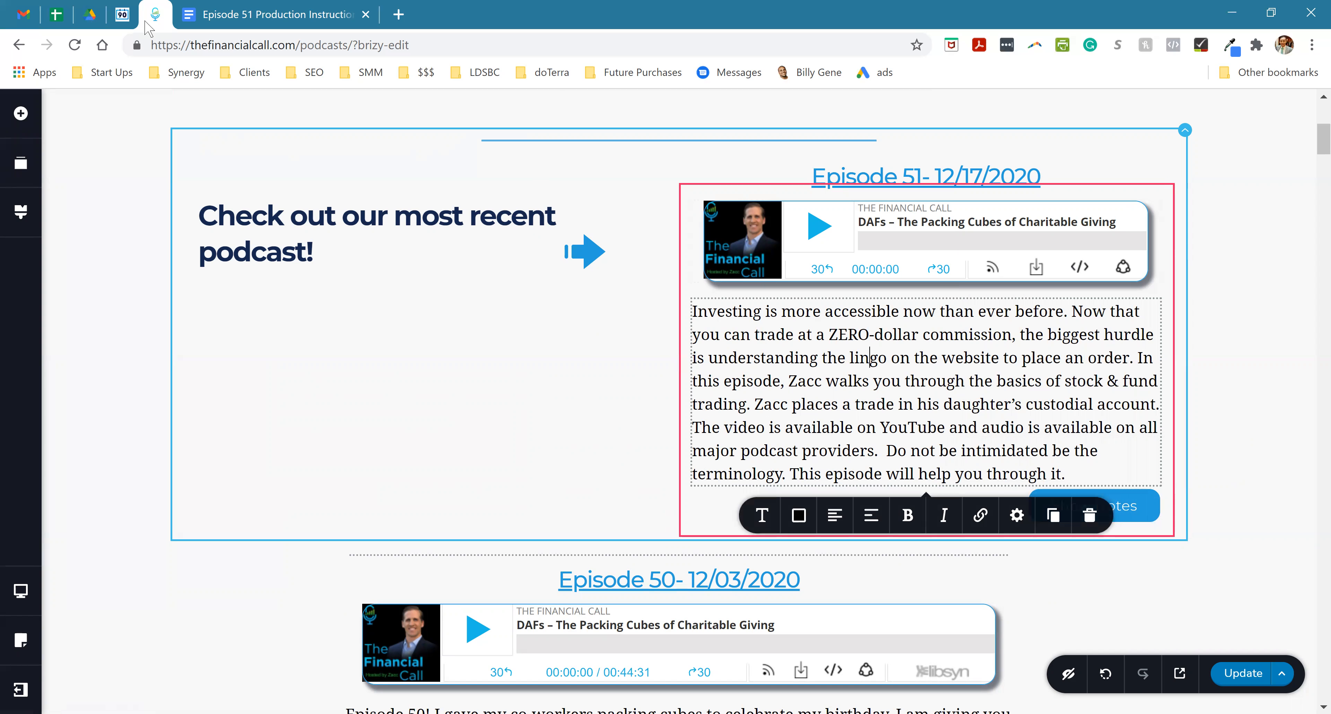
# - Copy the Episode 51 Libsyn embed iframe code from the Gmail message and return to the Podcasts page editor
pyautogui.click(23, 14)
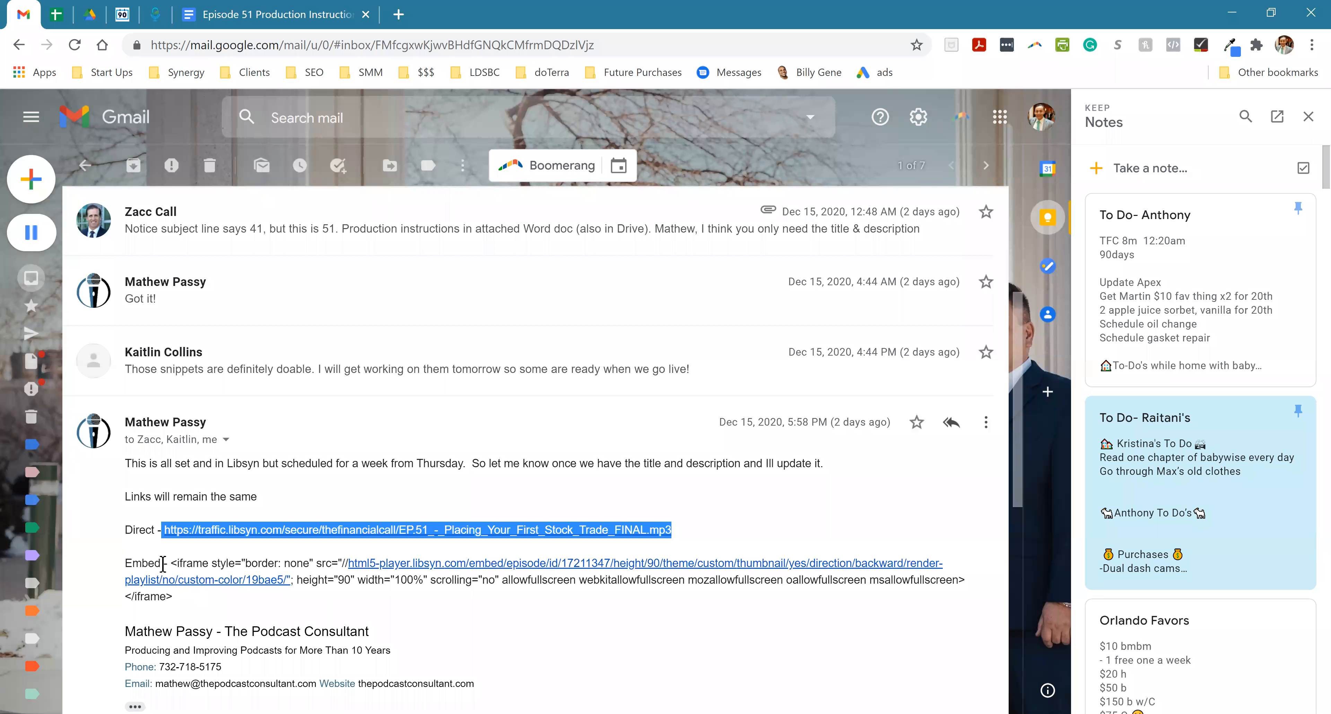
pyautogui.moveTo(171, 562); pyautogui.dragTo(195, 599)
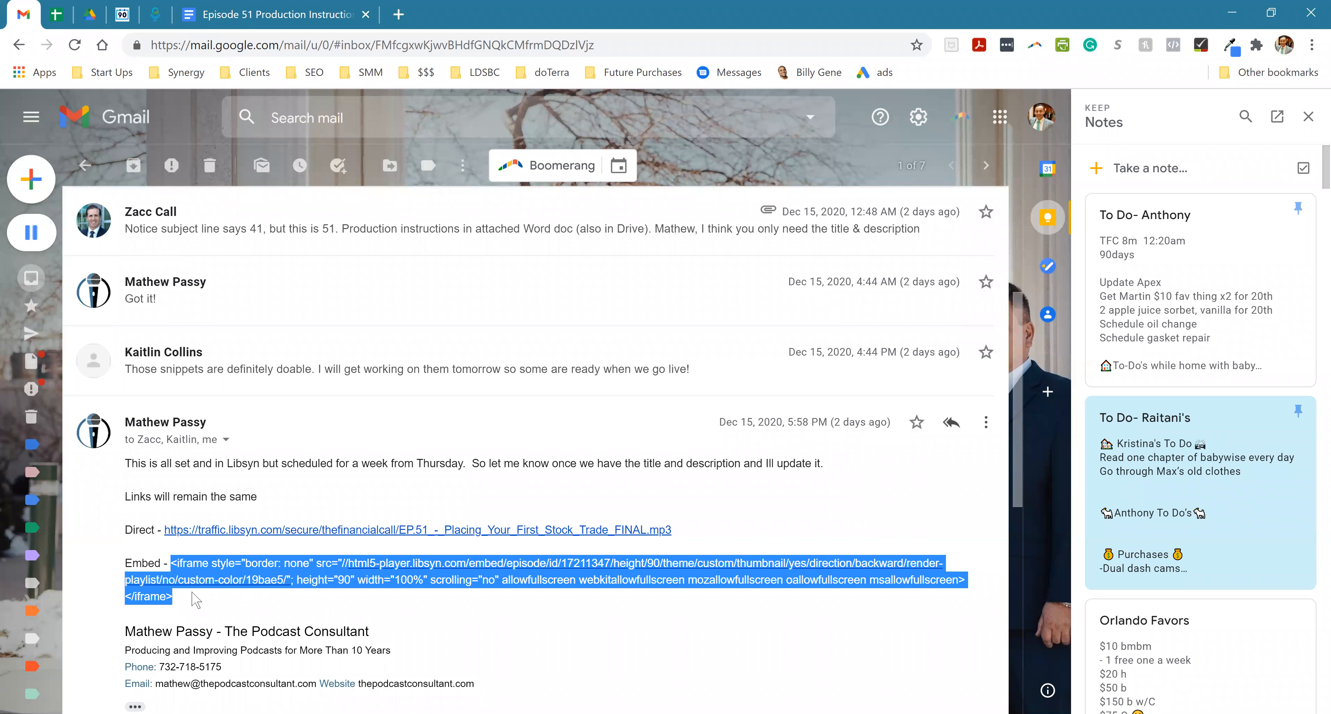
pyautogui.click(155, 14)
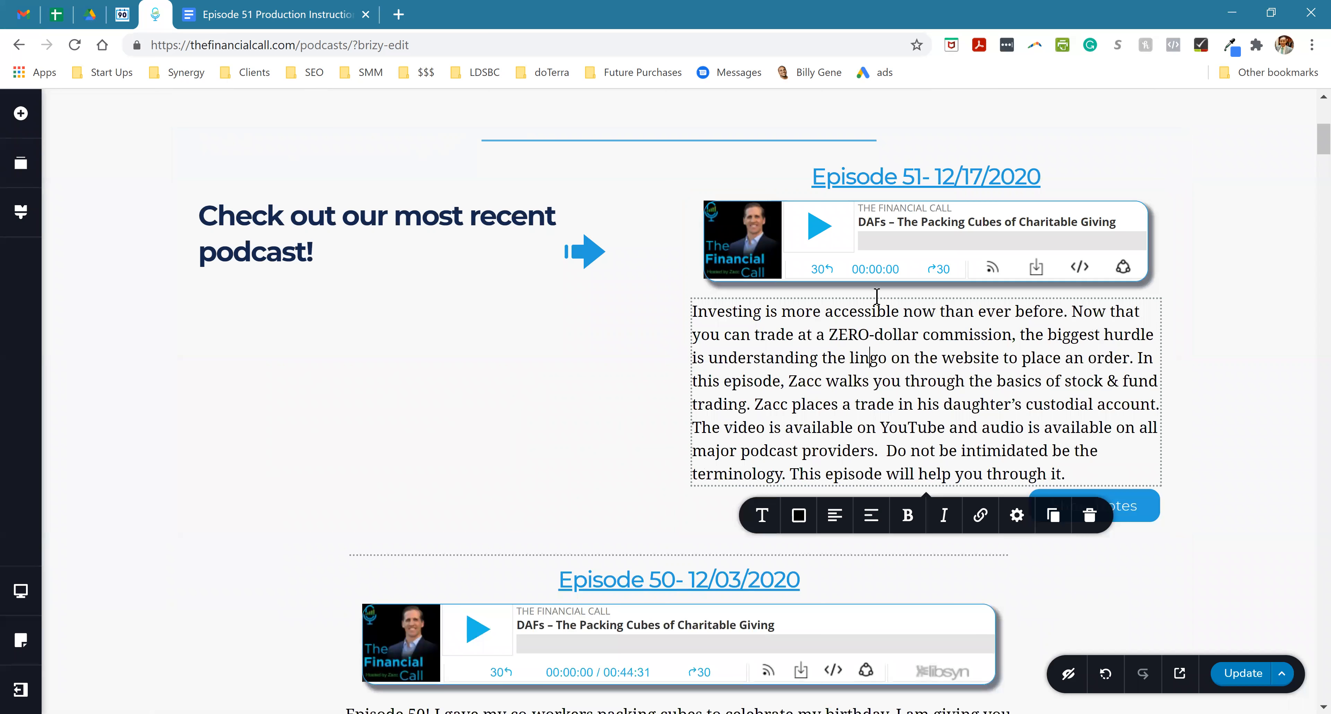
# - Replace the embed code of the most recent podcast's player with the copied Episode 51 Libsyn iframe code
pyautogui.click(769, 245)
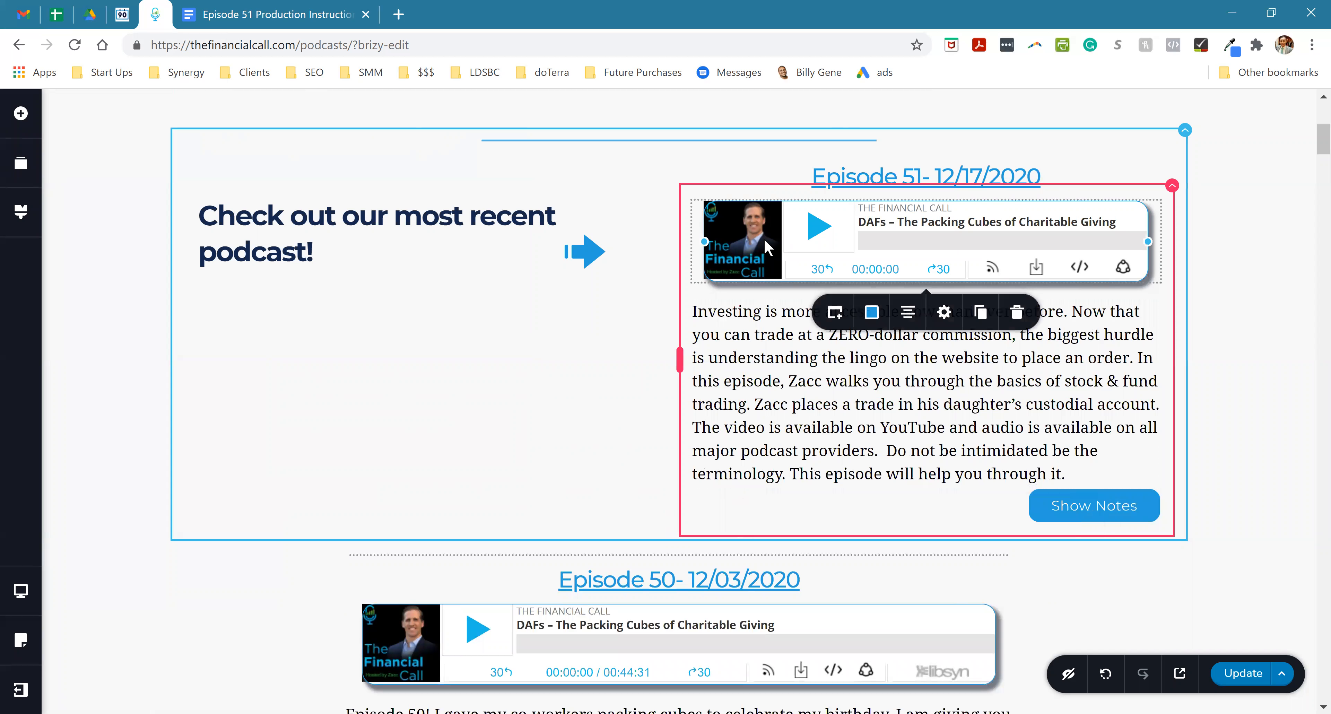
pyautogui.click(833, 319)
pyautogui.tripleClick(865, 413)
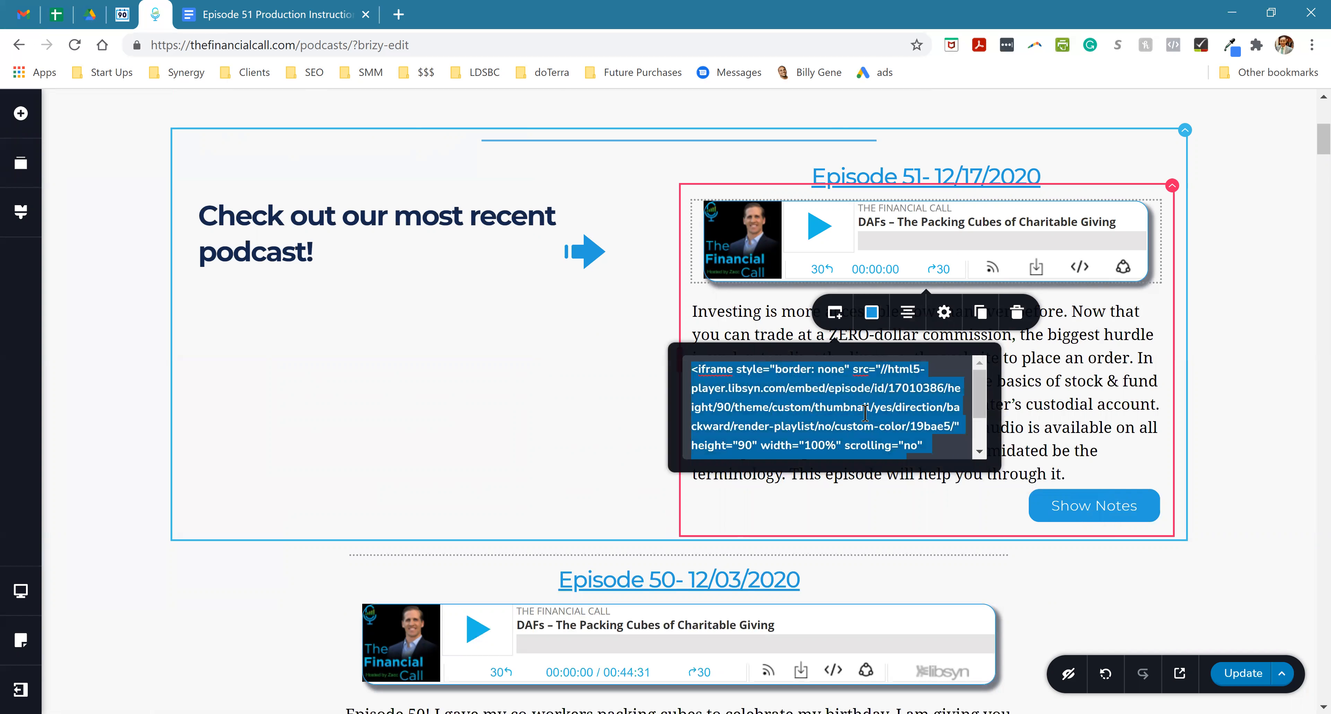
pyautogui.hotkey('ctrl', 'v')
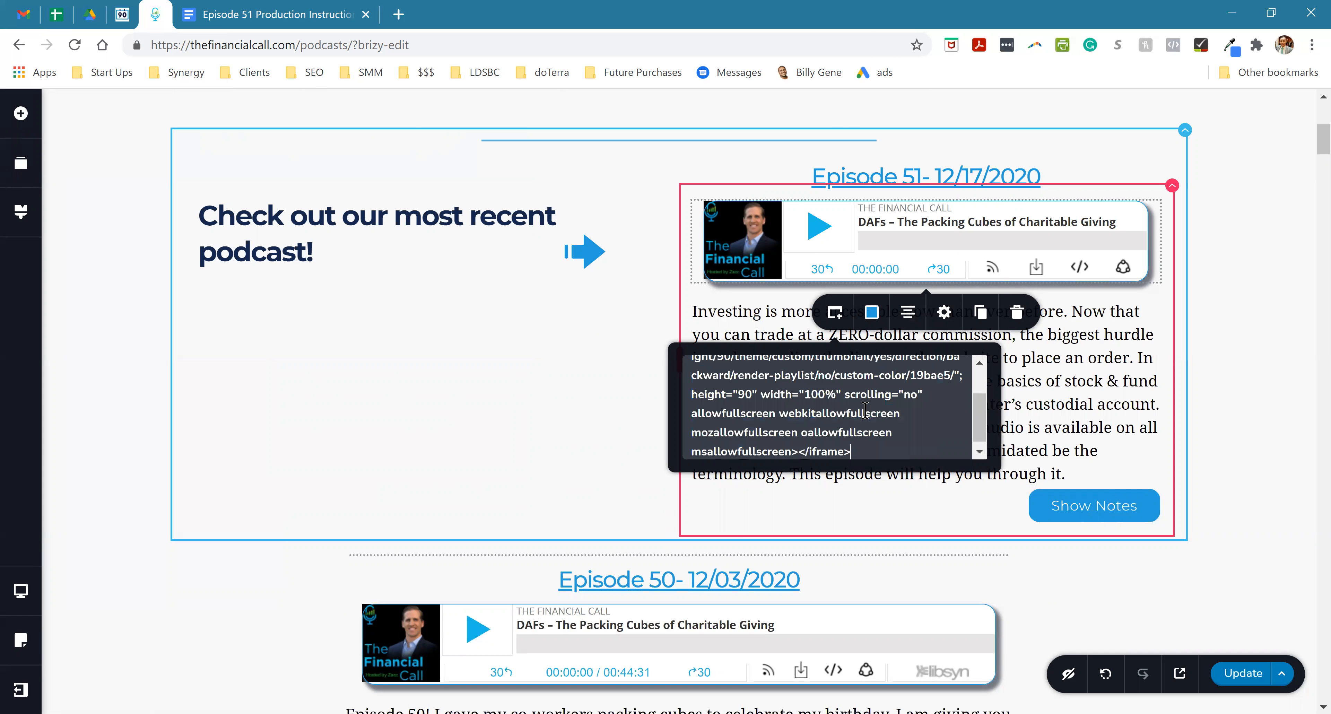
pyautogui.click(1104, 385)
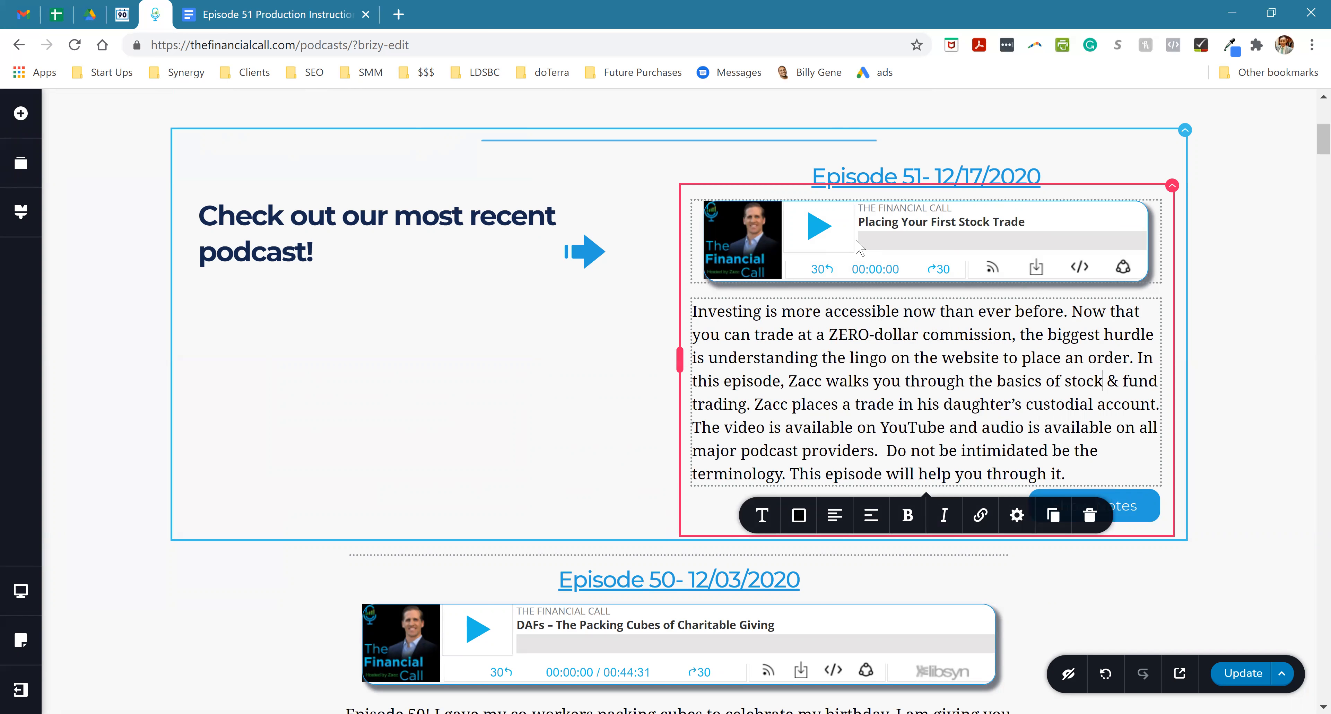
# - Review the Episode 51 heading, player and Show Notes button and the episodes below, and update the Podcasts page to save the changes
pyautogui.click(926, 176)
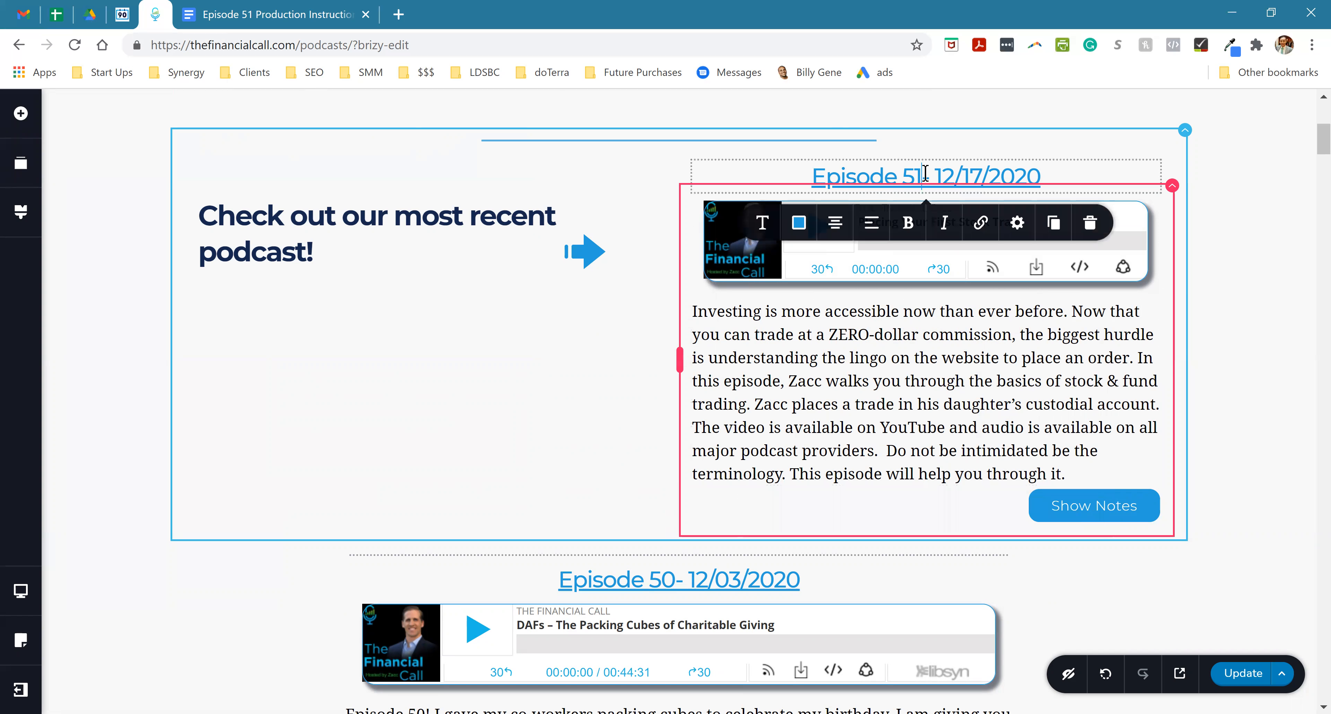
pyautogui.click(1071, 510)
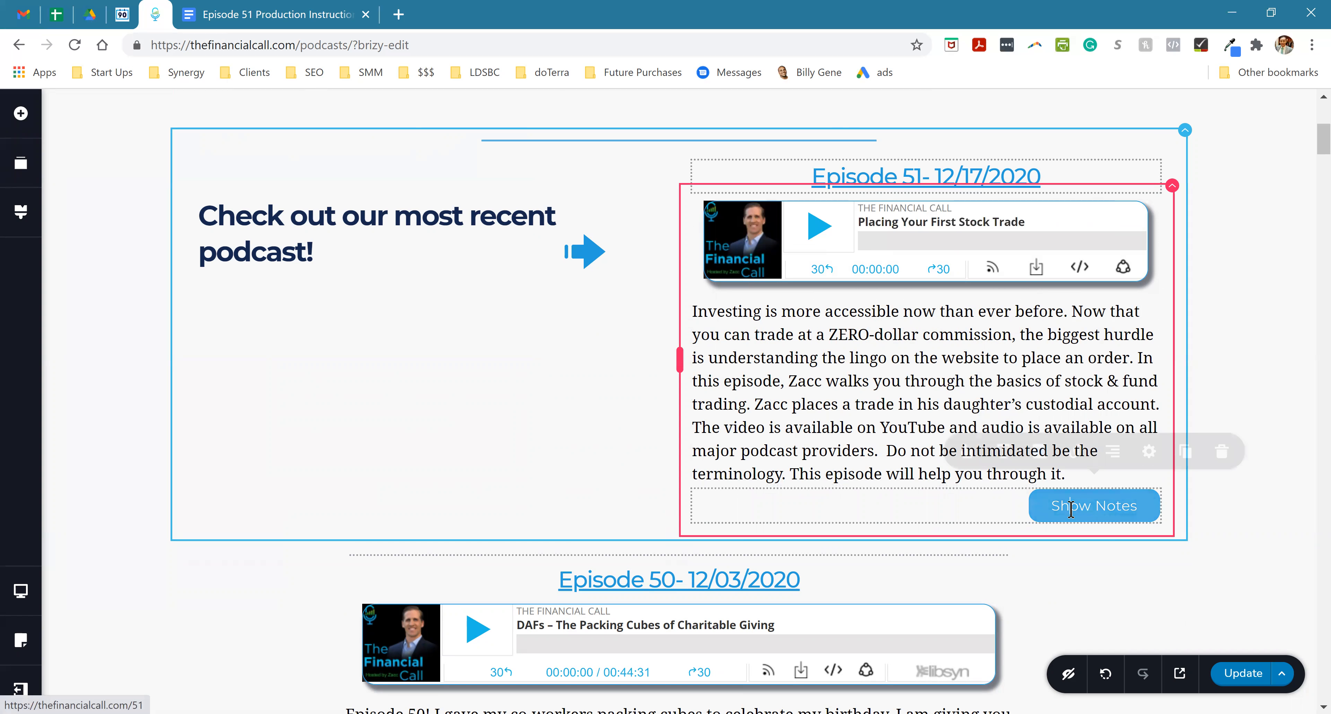
pyautogui.click(896, 248)
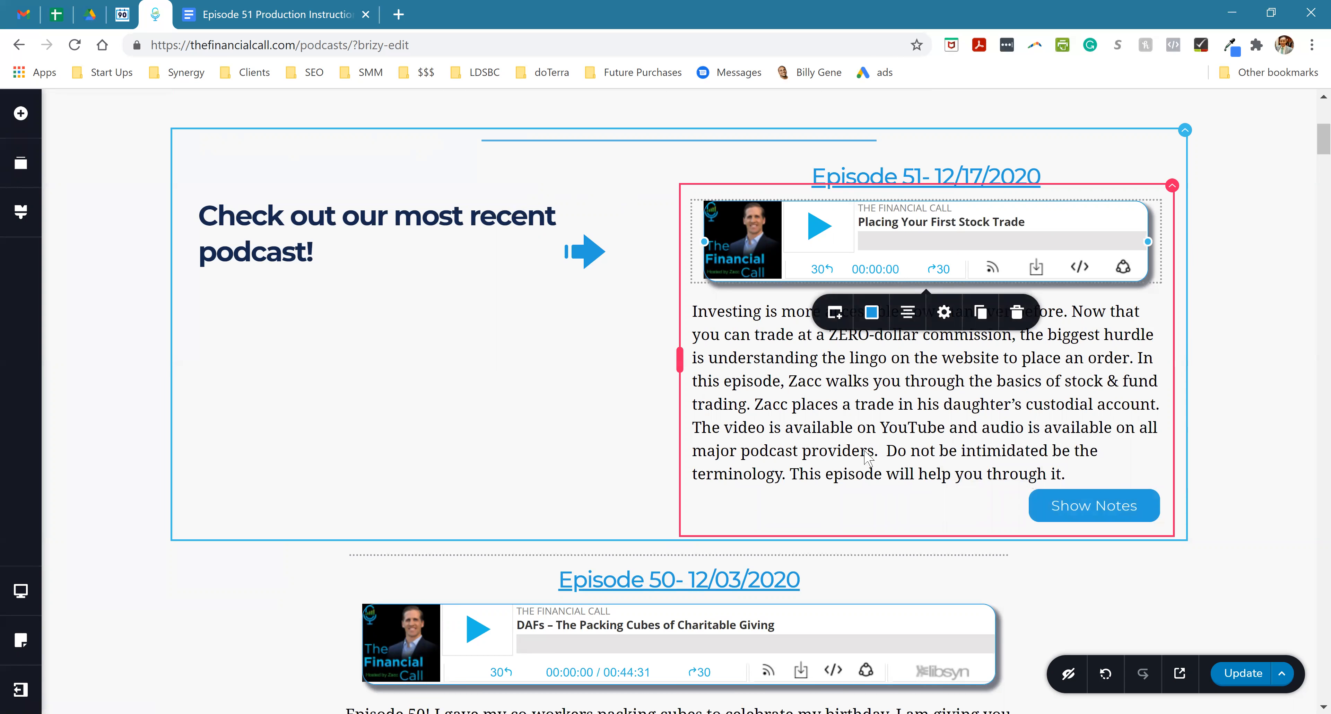
pyautogui.scroll(-5, 869, 458)
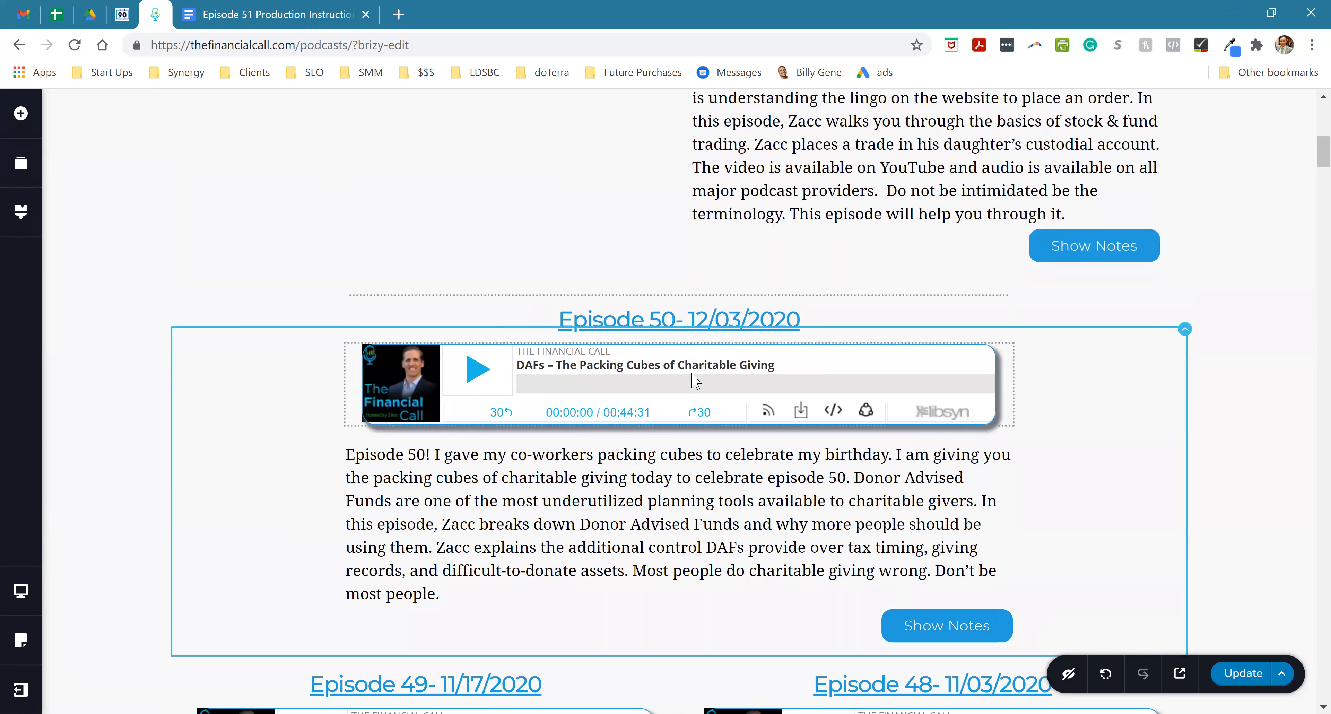
pyautogui.scroll(-3, 694, 378)
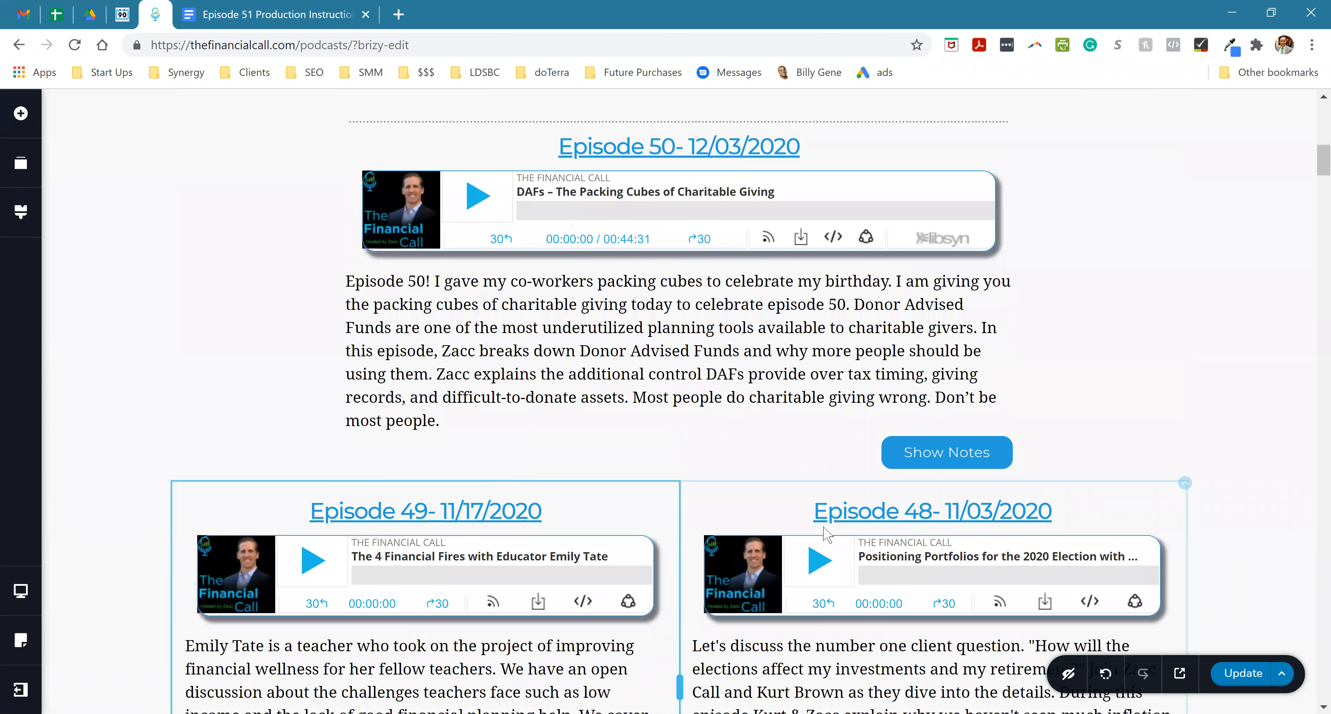
pyautogui.scroll(-6, 756, 514)
pyautogui.scroll(20, 999, 548)
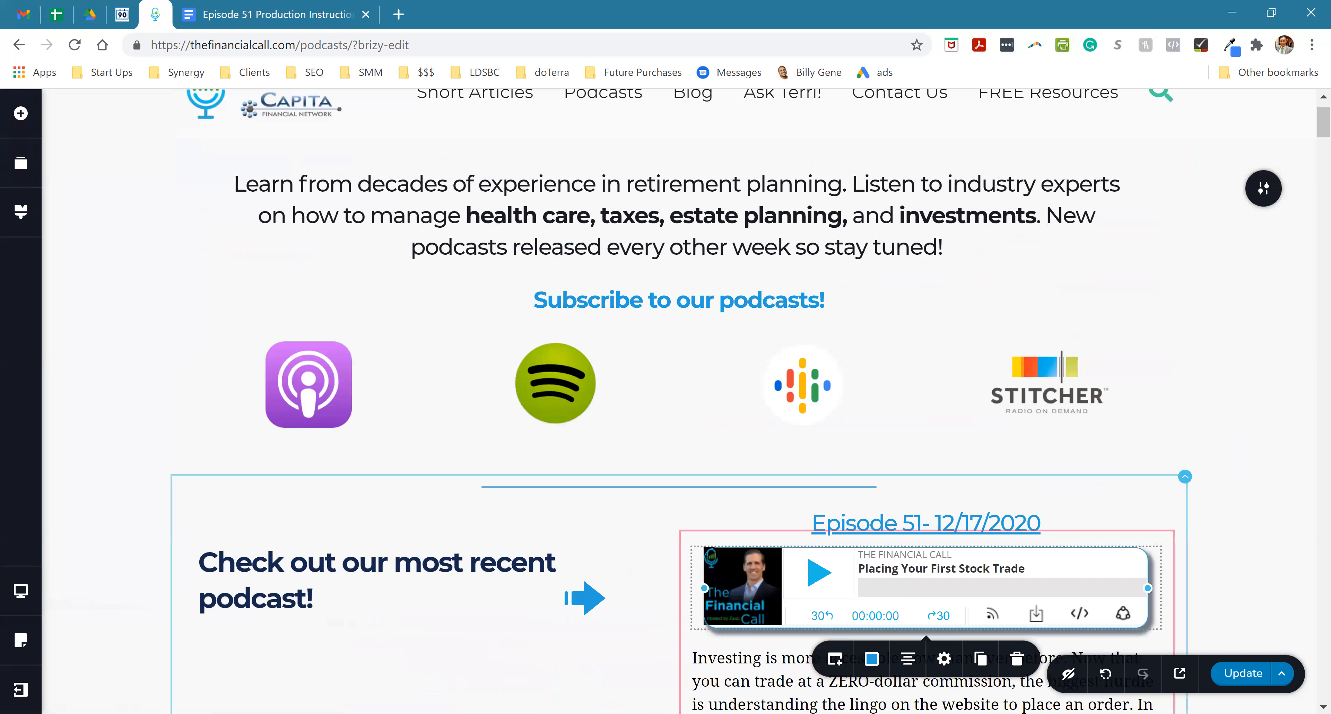
pyautogui.scroll(-3, 1210, 631)
pyautogui.click(1228, 677)
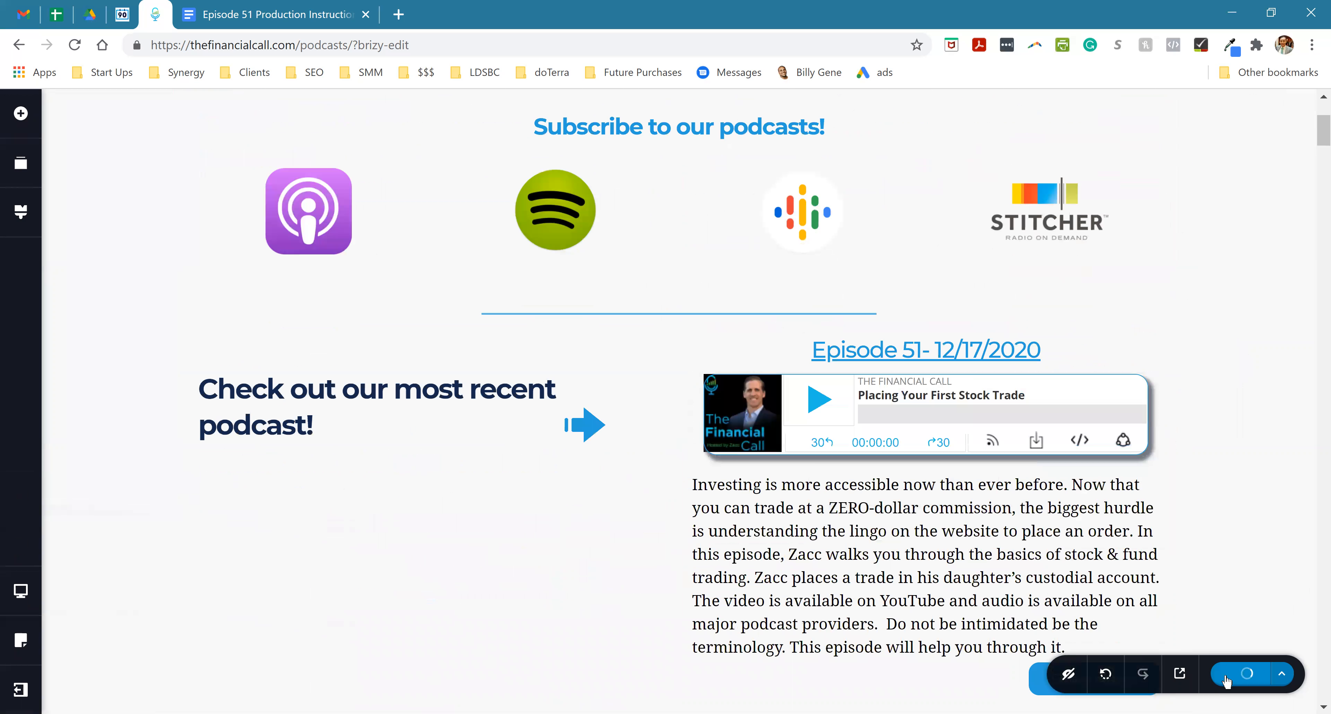